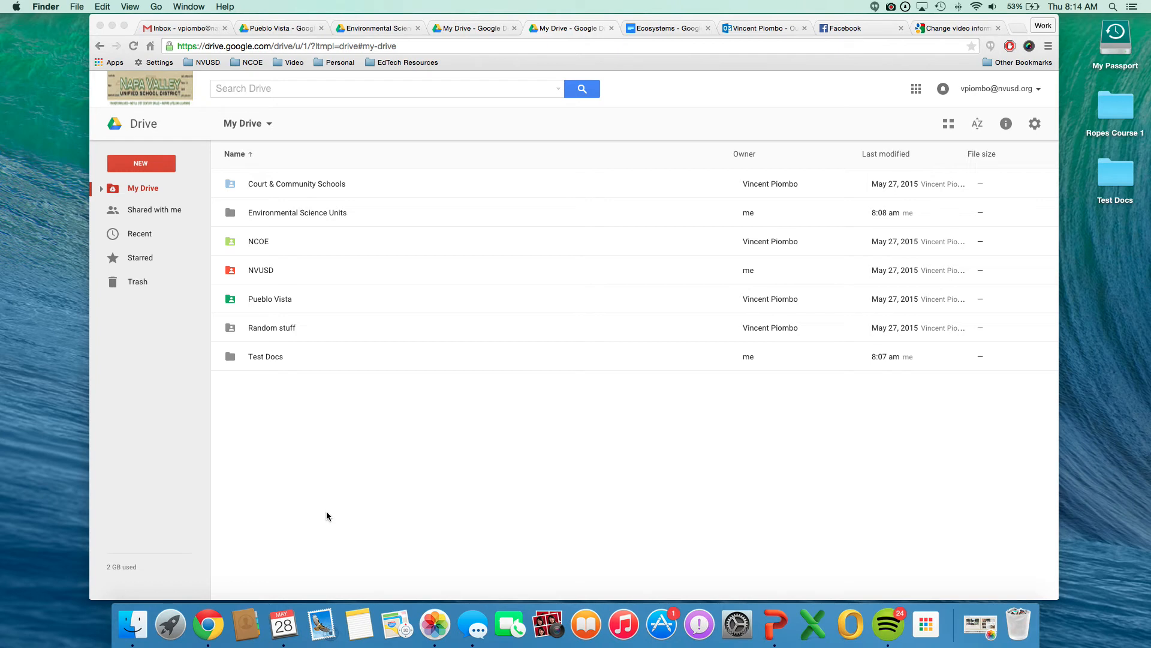
right_click(273, 410)
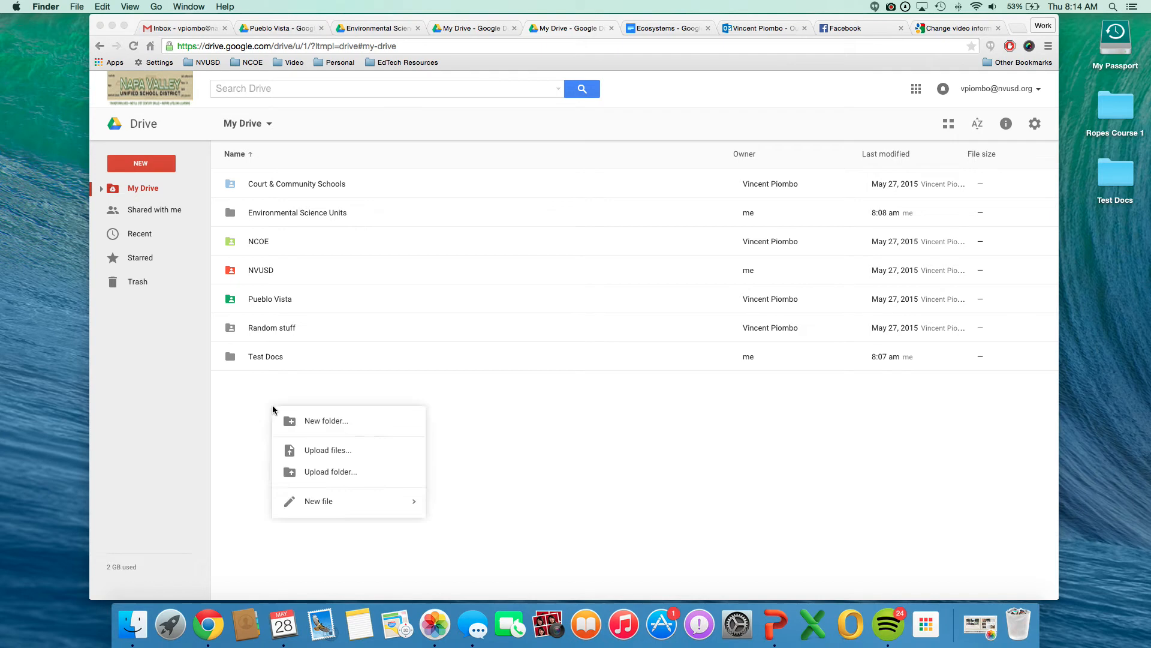
left_click(246, 404)
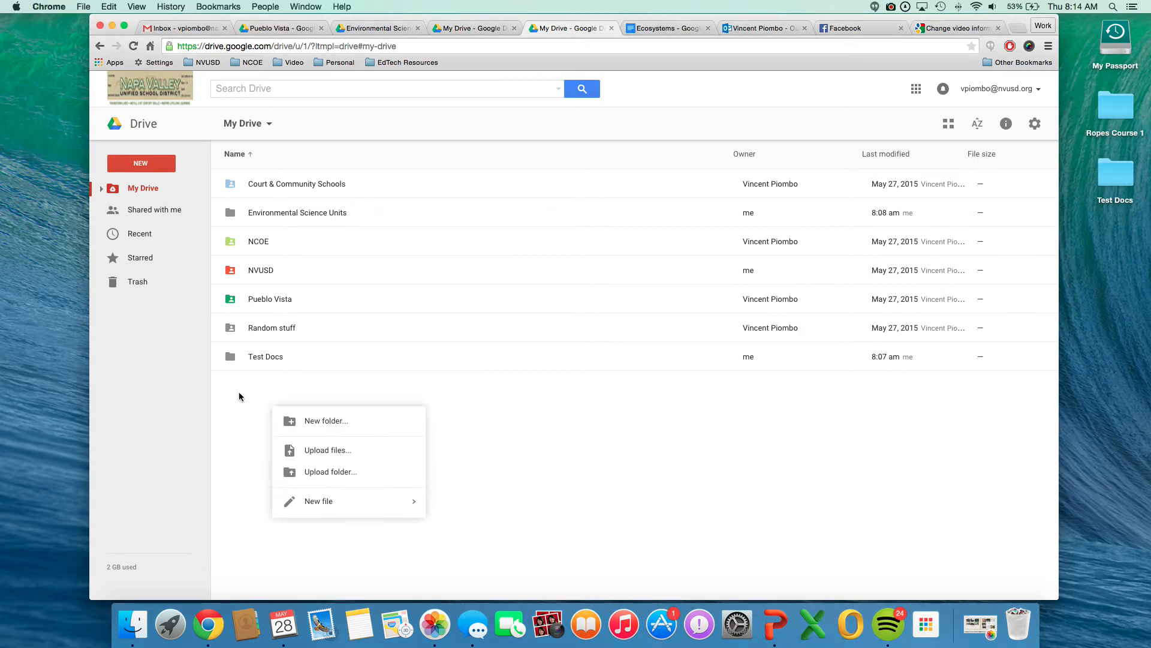
left_click(221, 395)
Create a folder in My Drive named with the owner's full name followed by "Pueblo Vista".
left_click(141, 163)
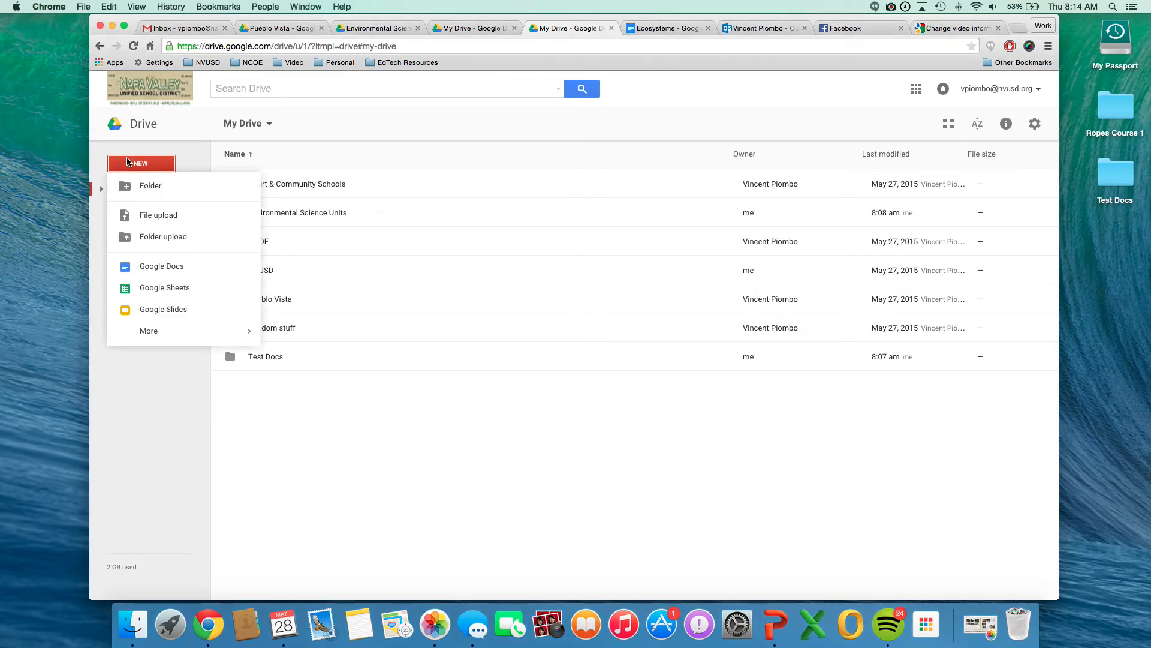
left_click(176, 191)
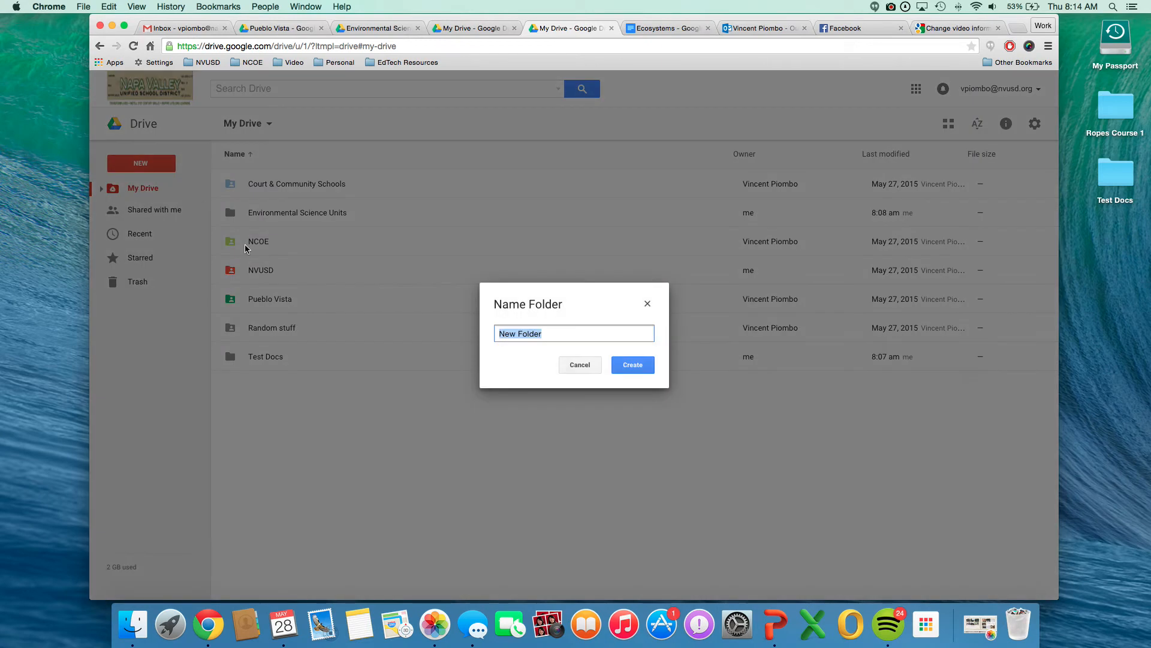
type("Vincent Piombo Pueblo Vista")
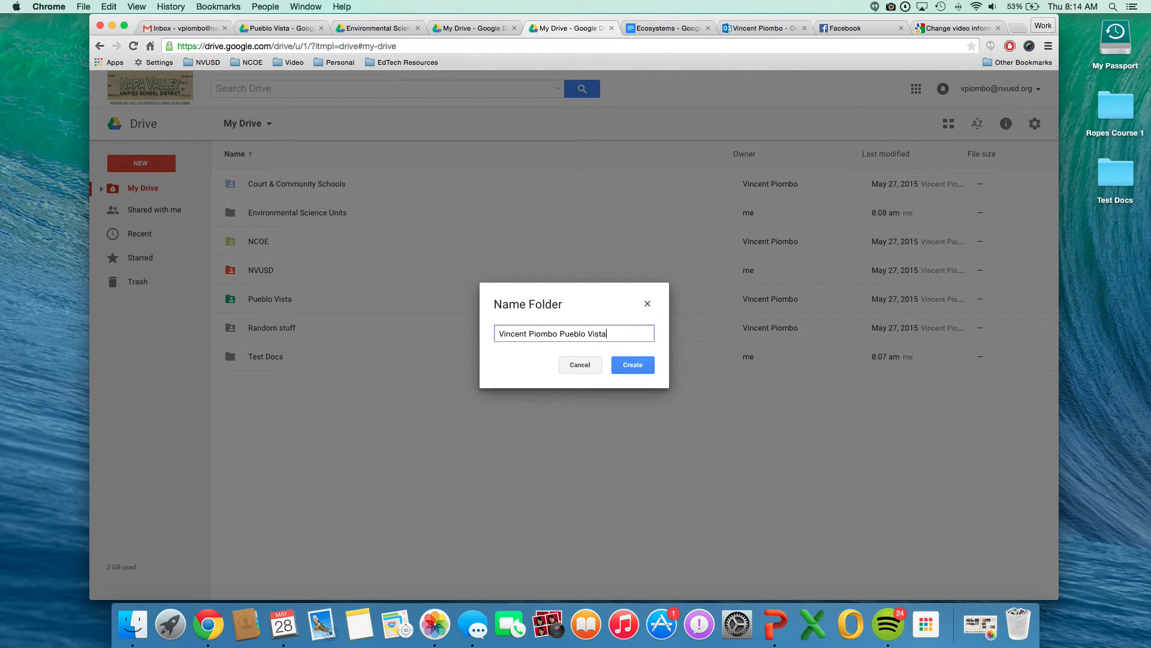
left_click(631, 366)
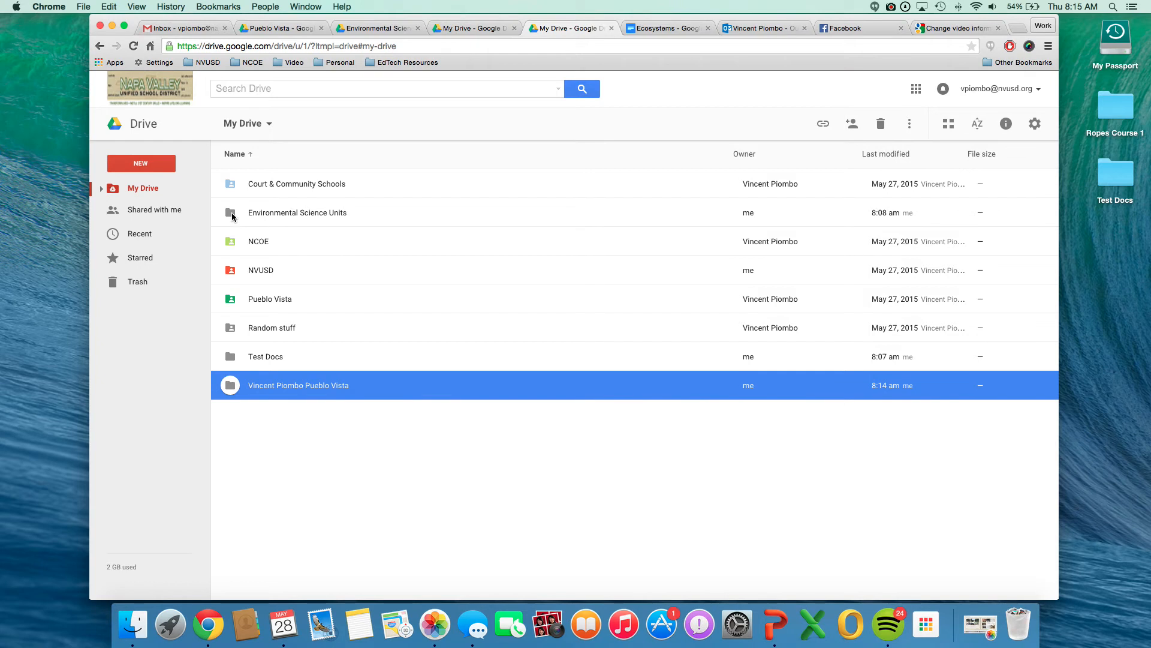
Move the Environmental Science Units and Test Docs folders into the new folder named with the owner's name and Pueblo Vista.
left_click_drag(232, 216, 264, 387)
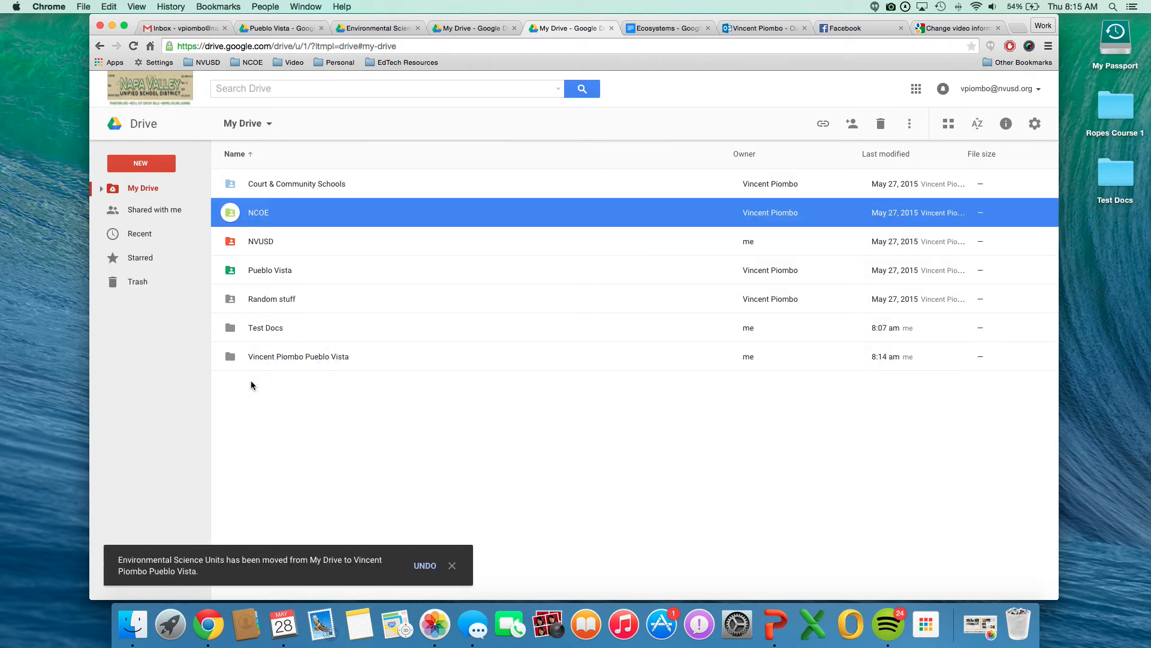
left_click(229, 330)
left_click_drag(229, 331, 241, 365)
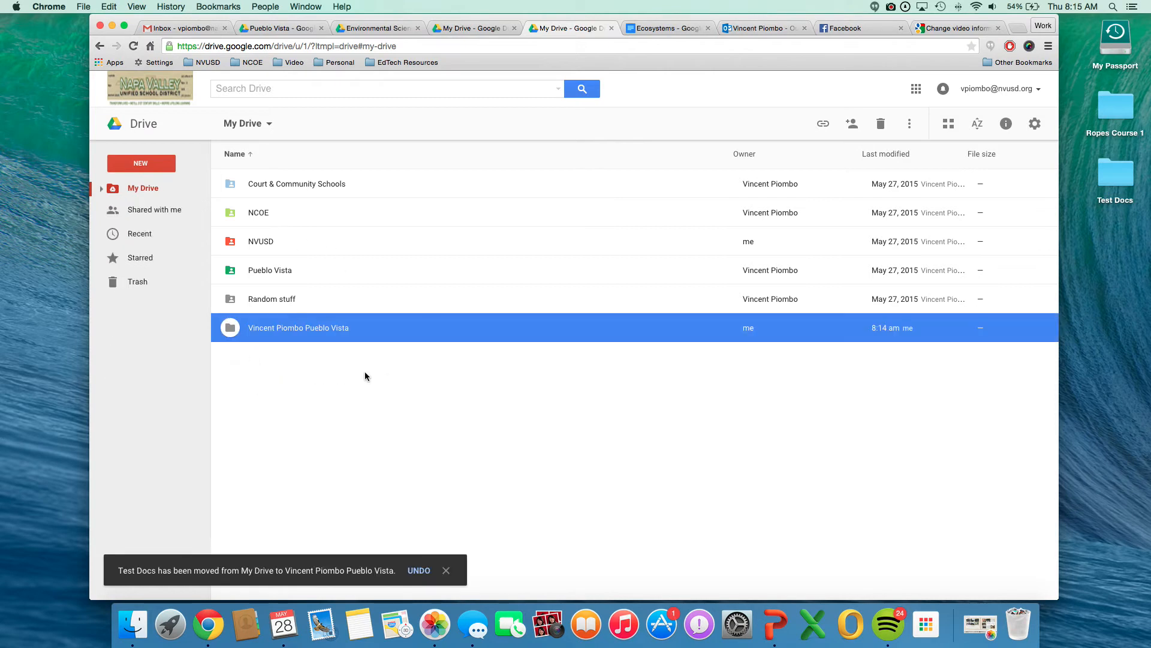
right_click(278, 298)
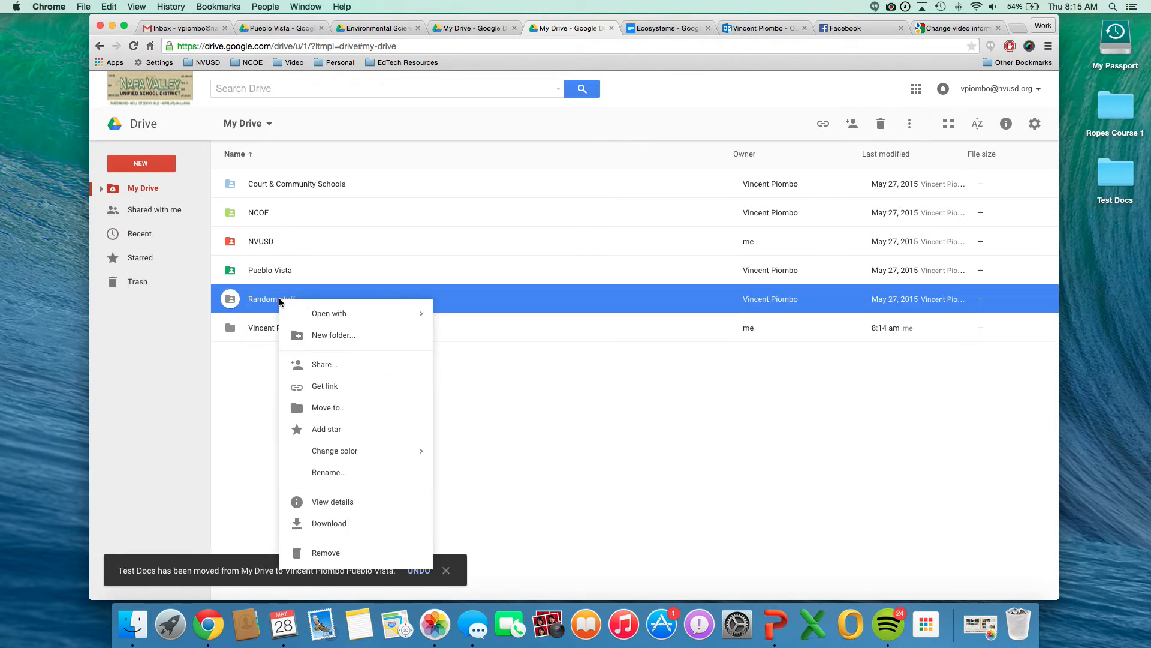
mouse_move(339, 315)
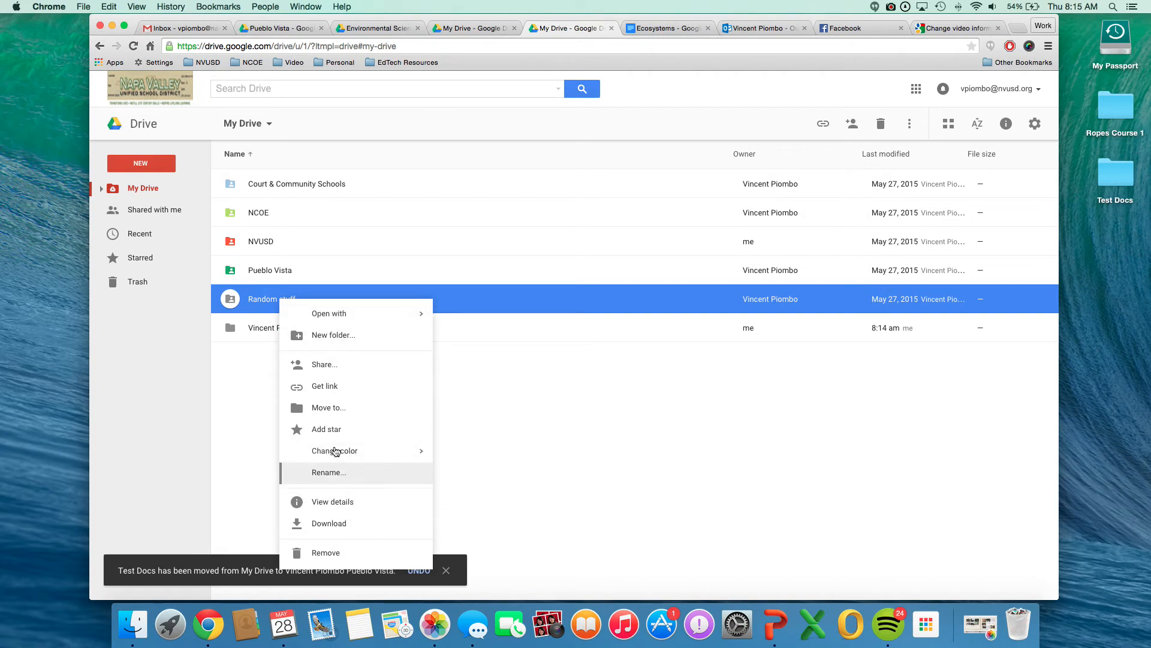
left_click(312, 411)
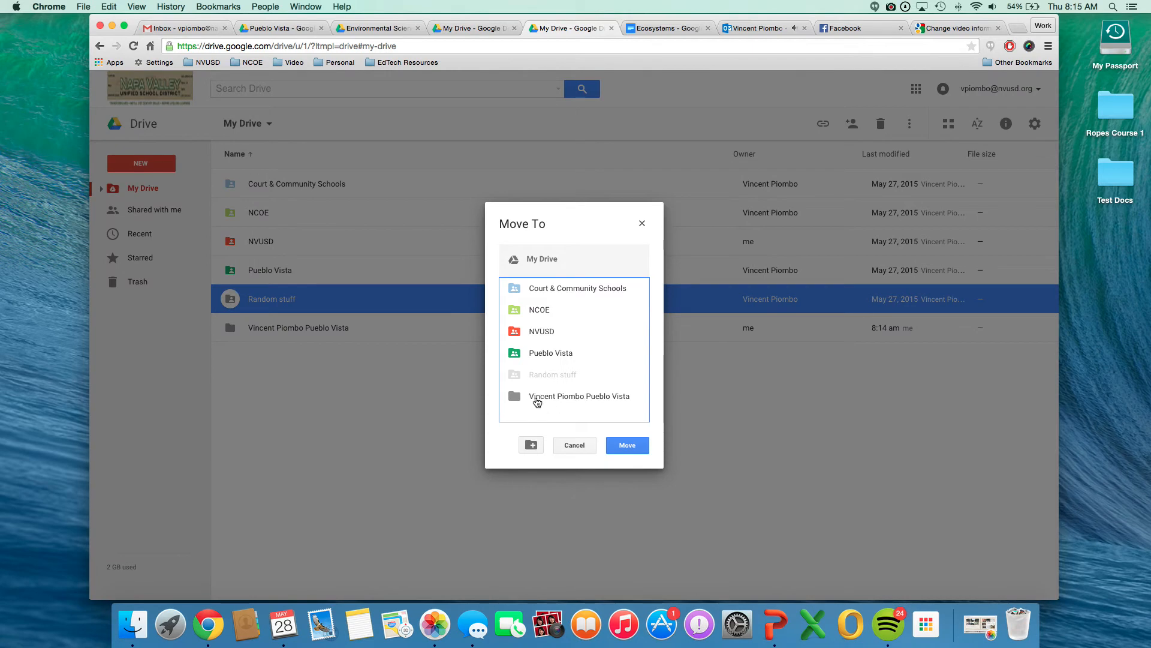
left_click(578, 449)
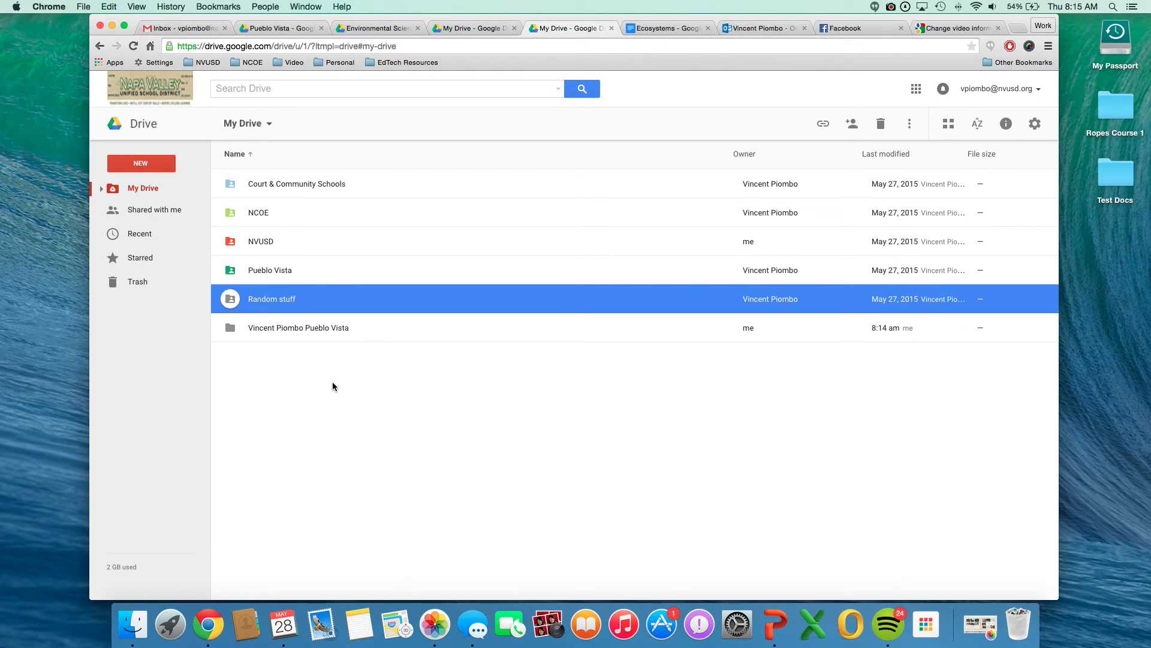
Open the new personal Pueblo Vista folder and go through Environmental Science Units into its Photos subfolder.
left_click(269, 337)
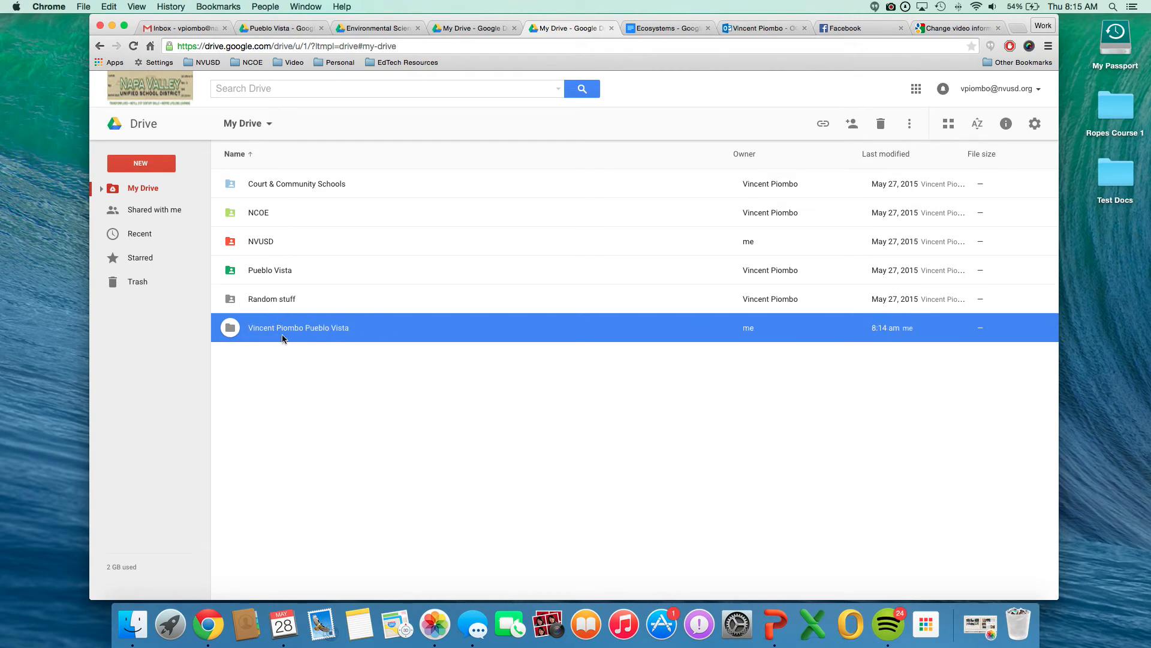
double_click(272, 337)
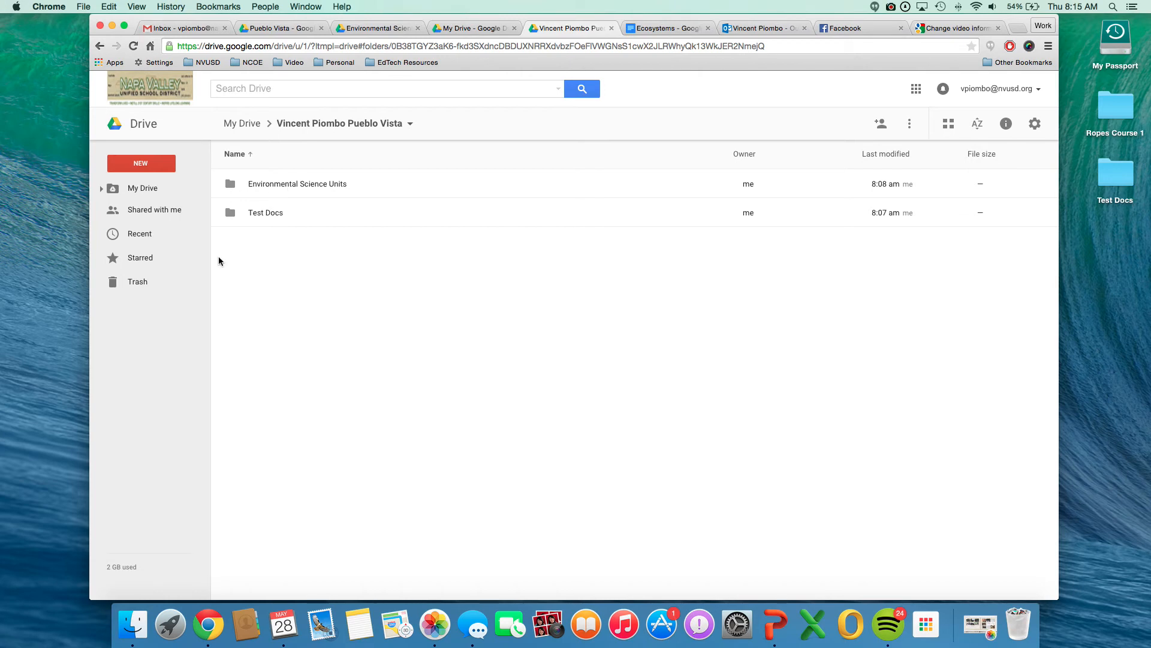
double_click(238, 191)
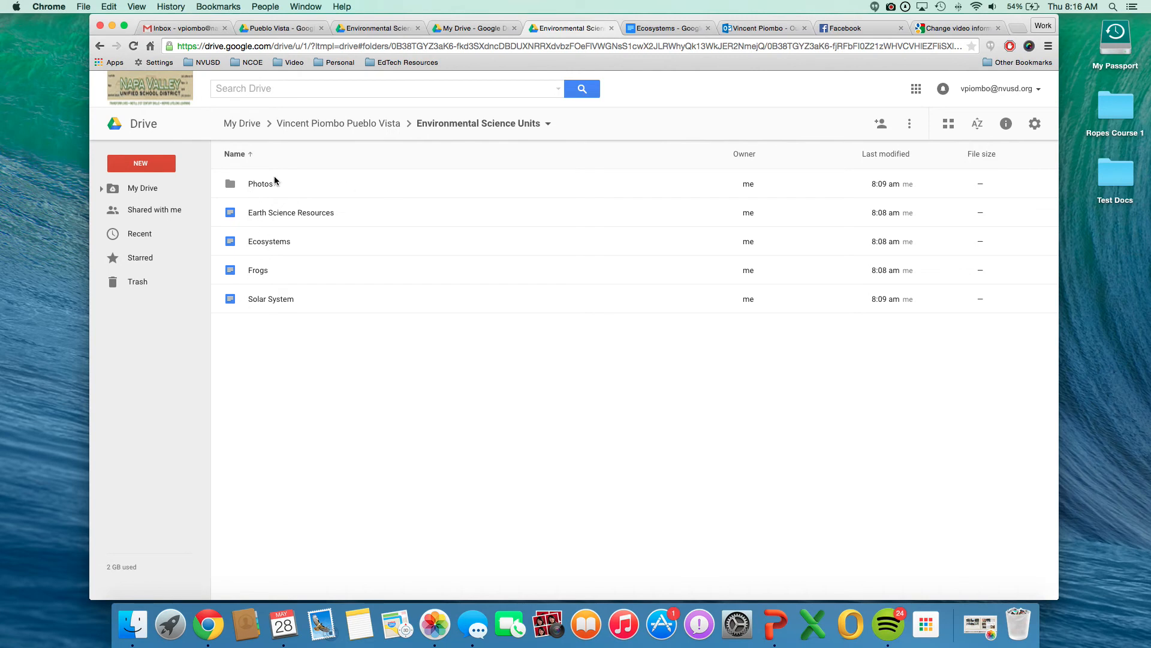
left_click(267, 215)
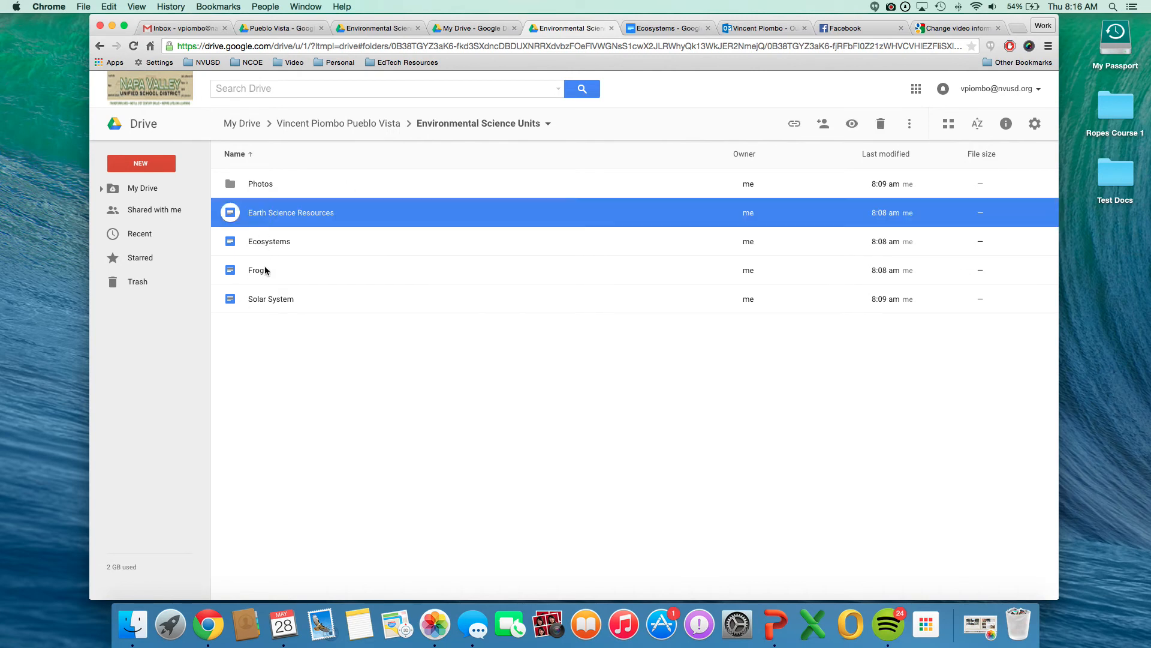
left_click(264, 188)
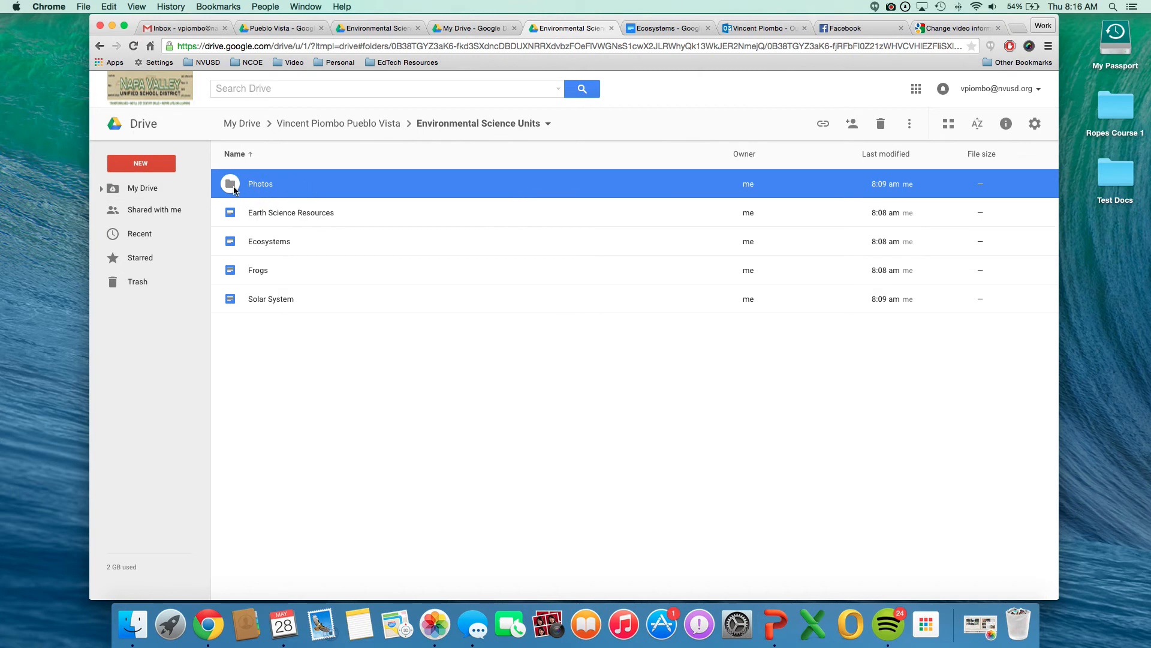
double_click(234, 188)
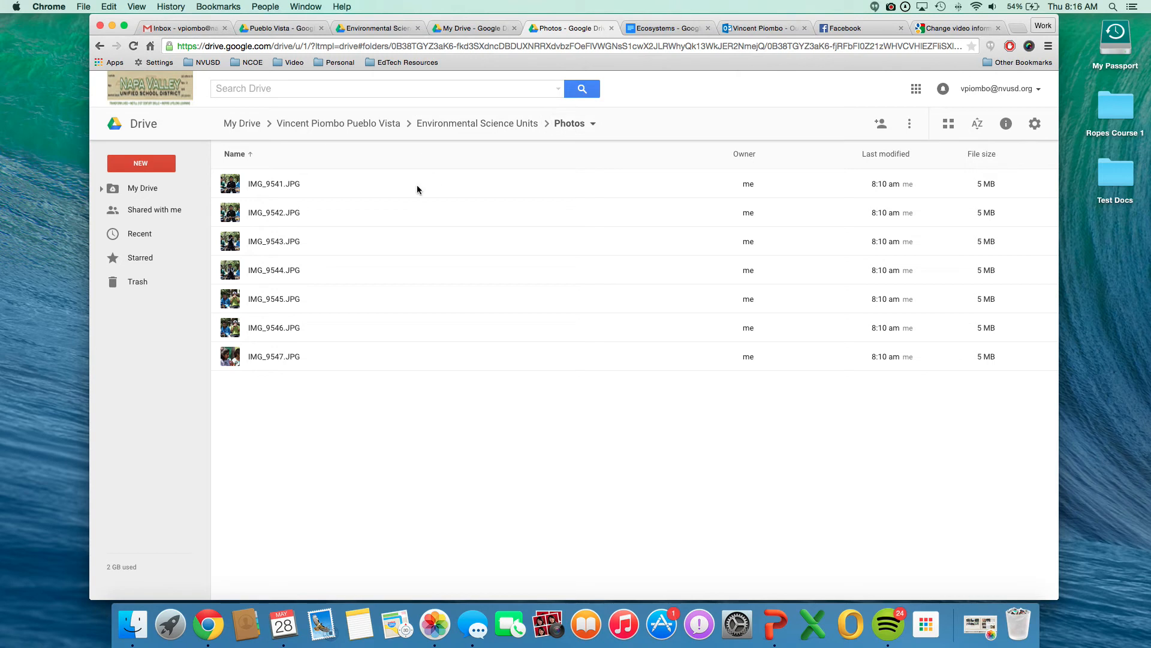
Select all photos from IMG_9541.JPG to IMG_9547.JPG and open their advanced sharing settings.
left_click(274, 186)
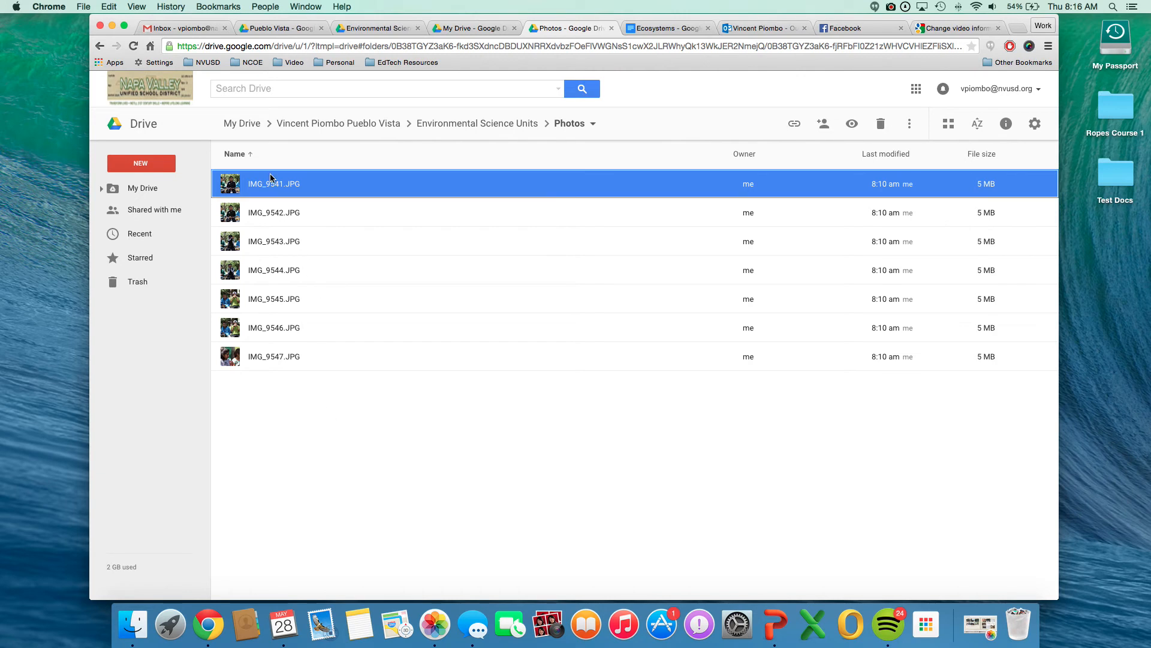
left_click(266, 358, "shift")
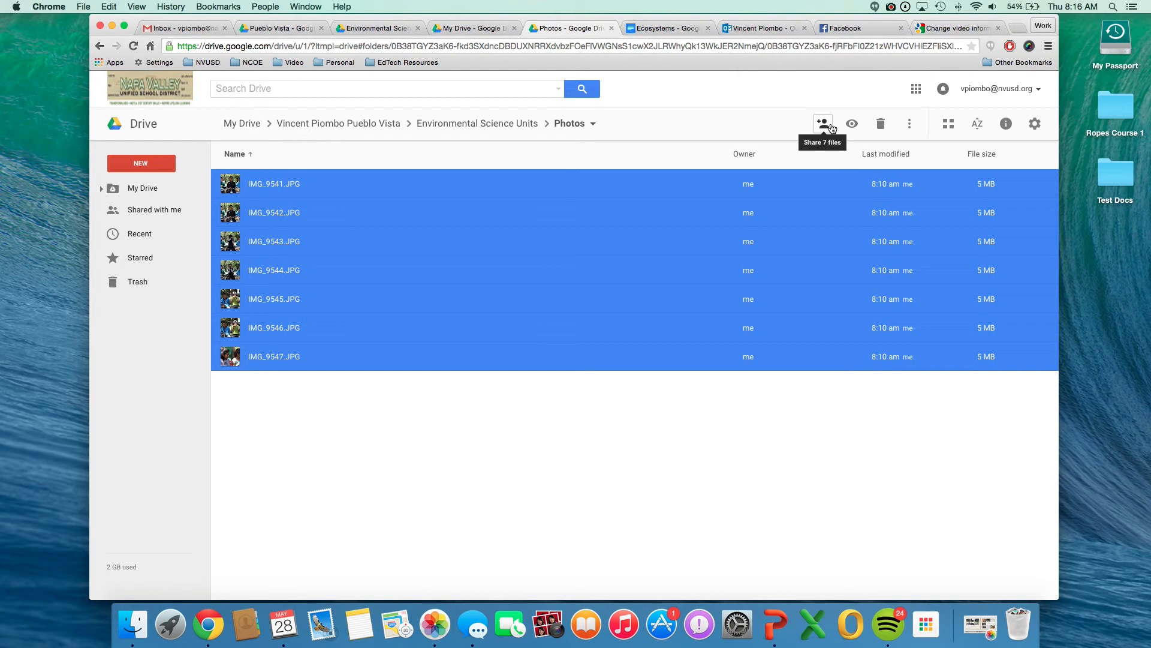
right_click(382, 217)
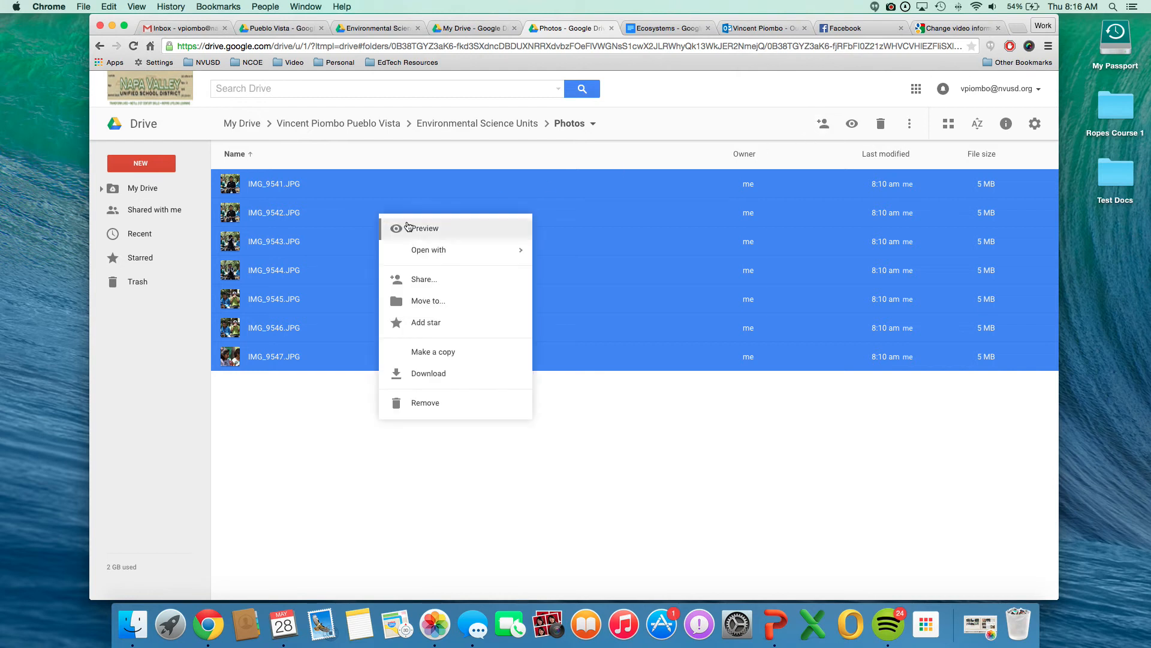
left_click(434, 286)
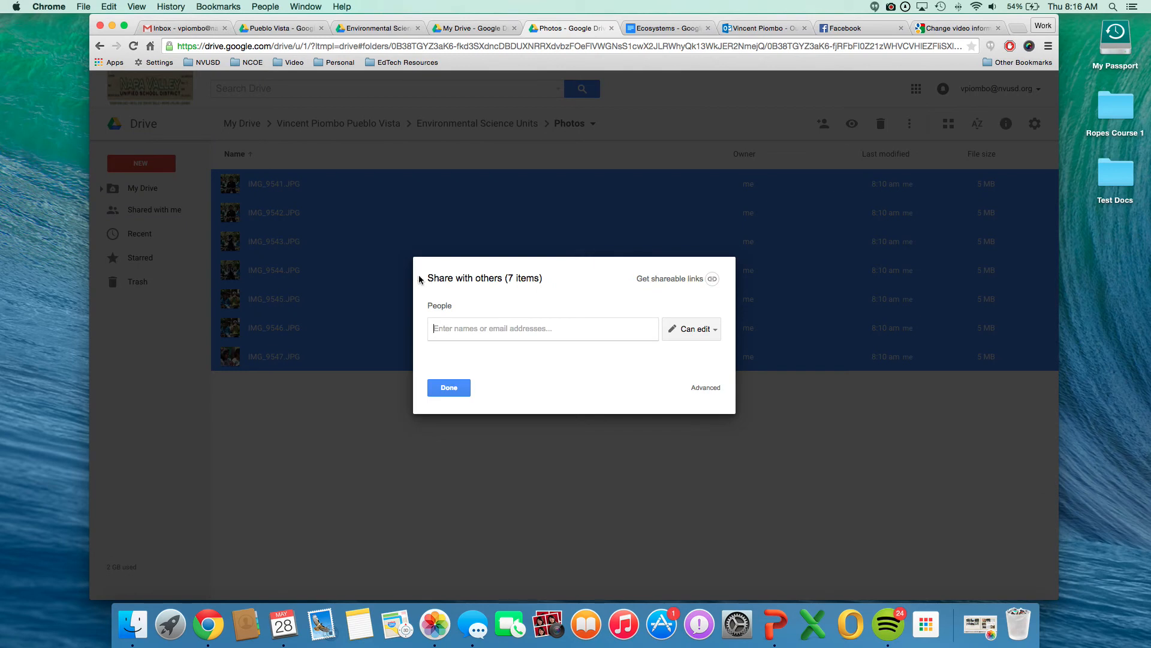
left_click(705, 391)
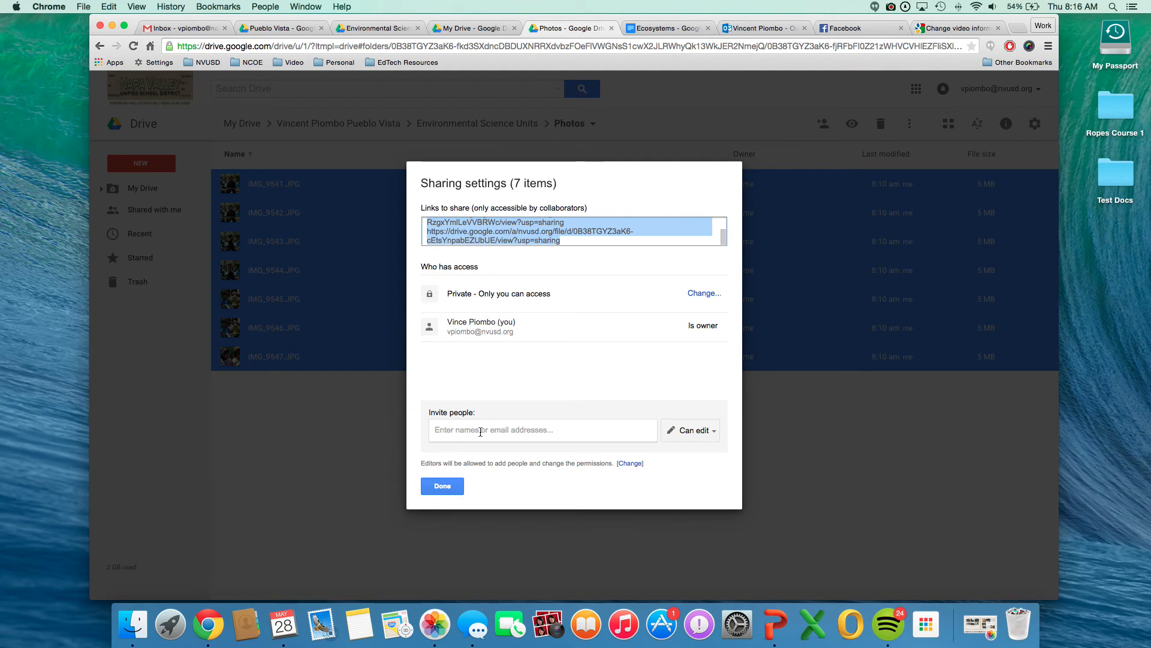
Share the selected photos with a colleague from the contact suggestions, with Can edit access and no email notification.
left_click(510, 431)
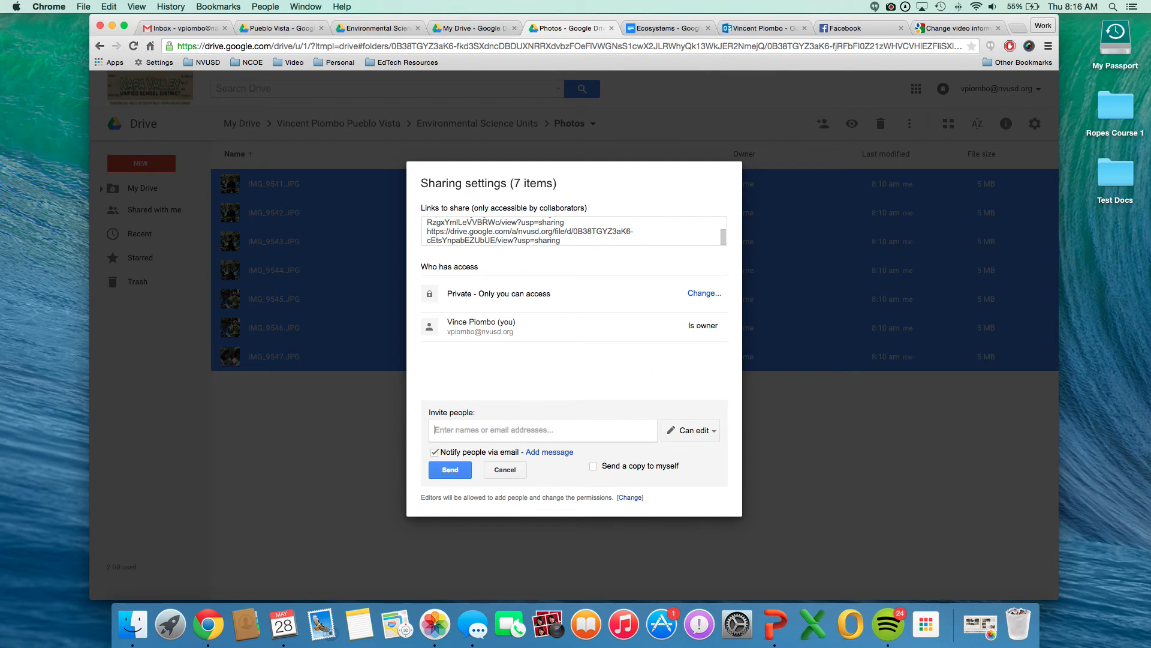
type("h")
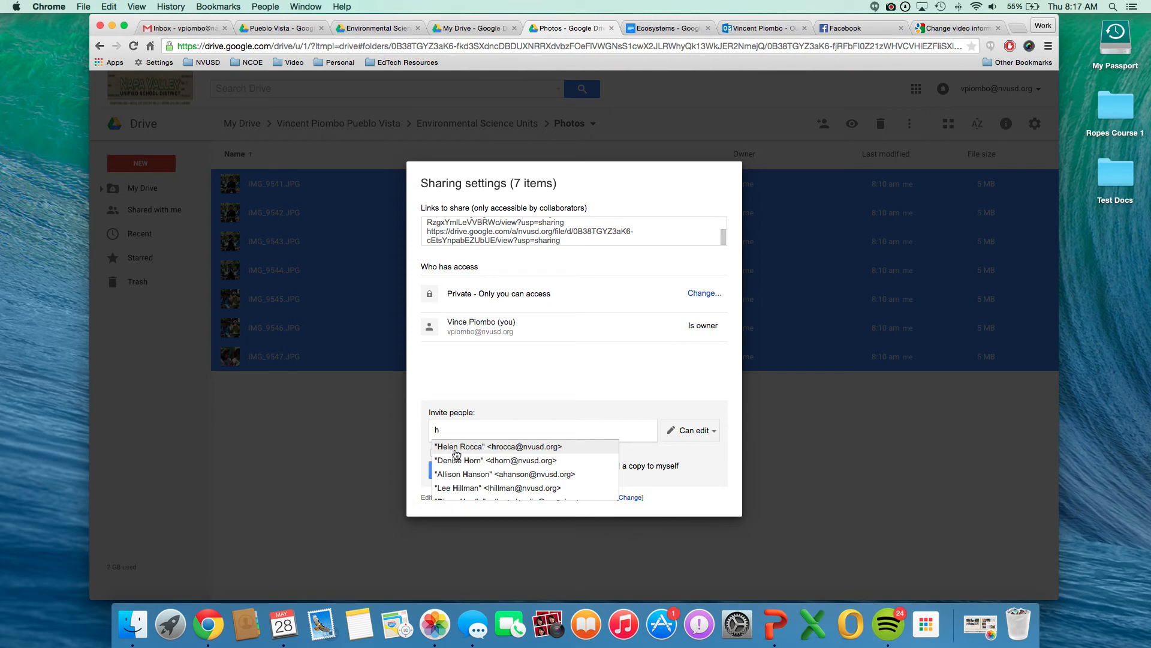
left_click(493, 450)
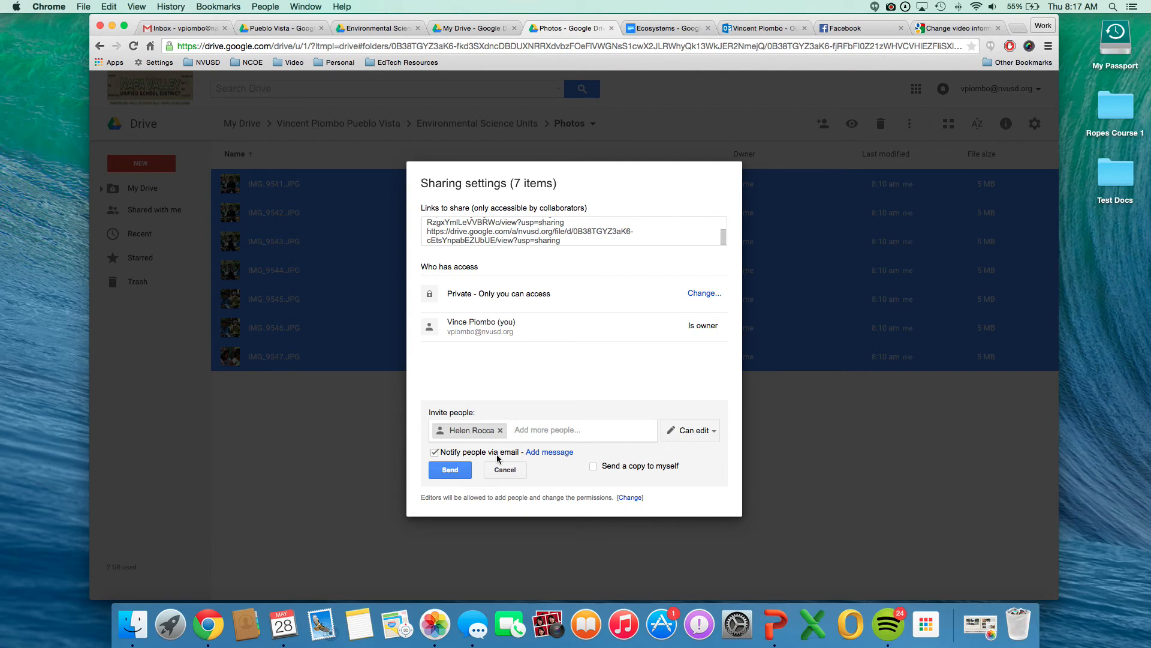
left_click(435, 453)
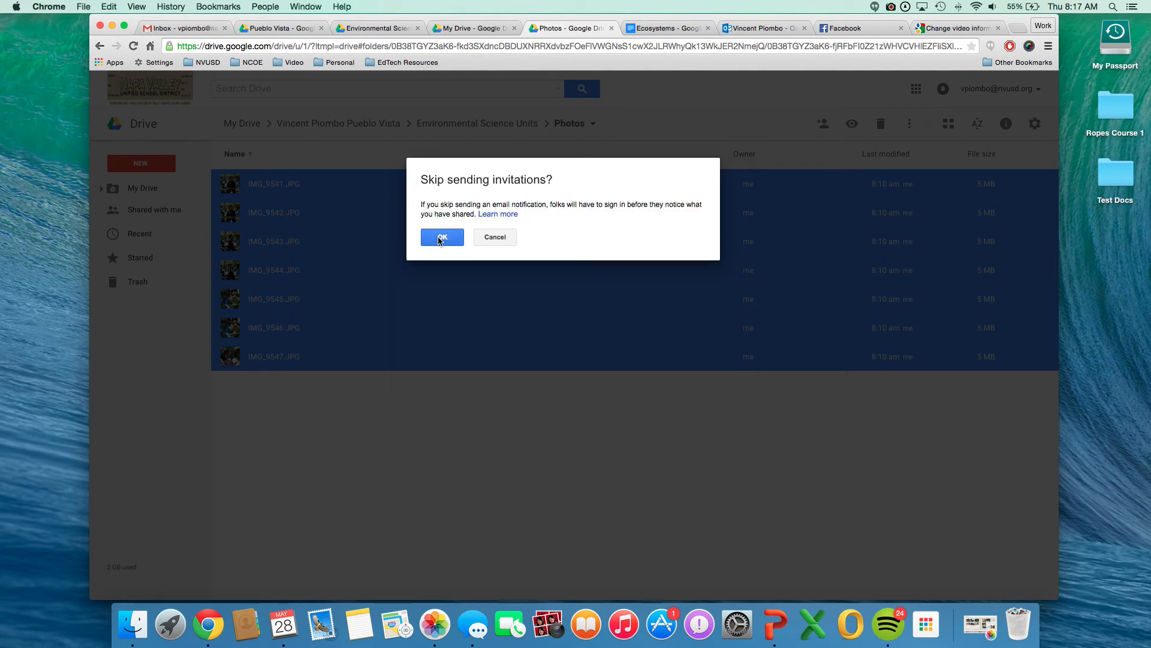
left_click(432, 240)
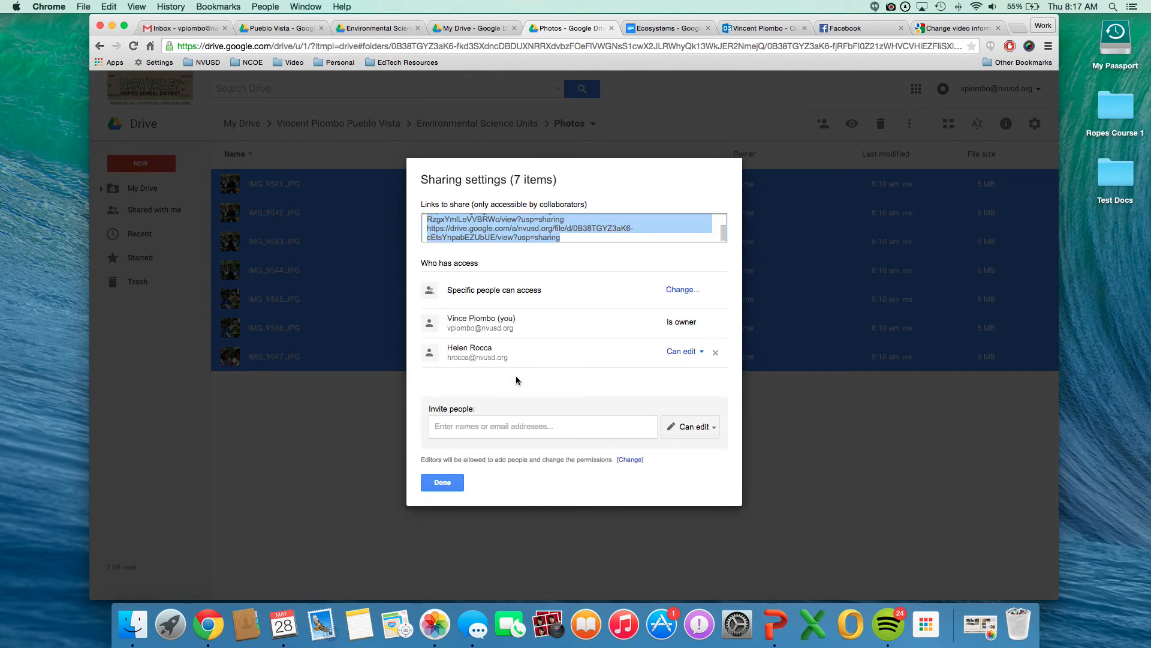
Transfer ownership of the selected photos to the invited colleague, save the change and close the sharing settings.
left_click(702, 353)
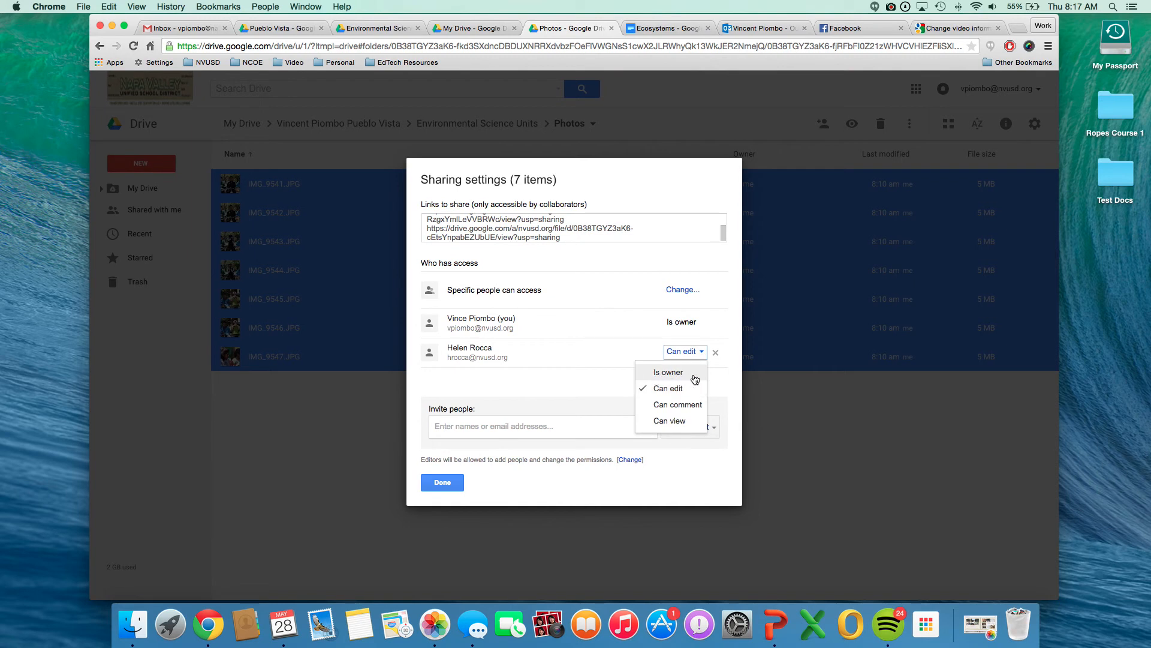
left_click(701, 354)
left_click(701, 353)
left_click(691, 375)
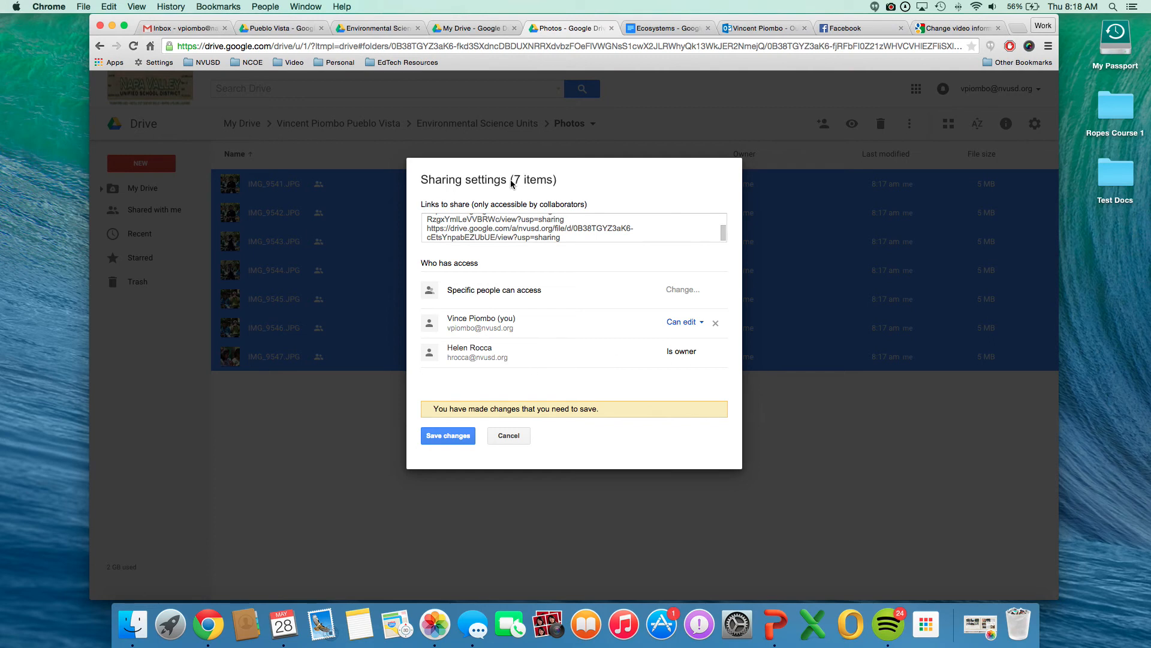
left_click(451, 437)
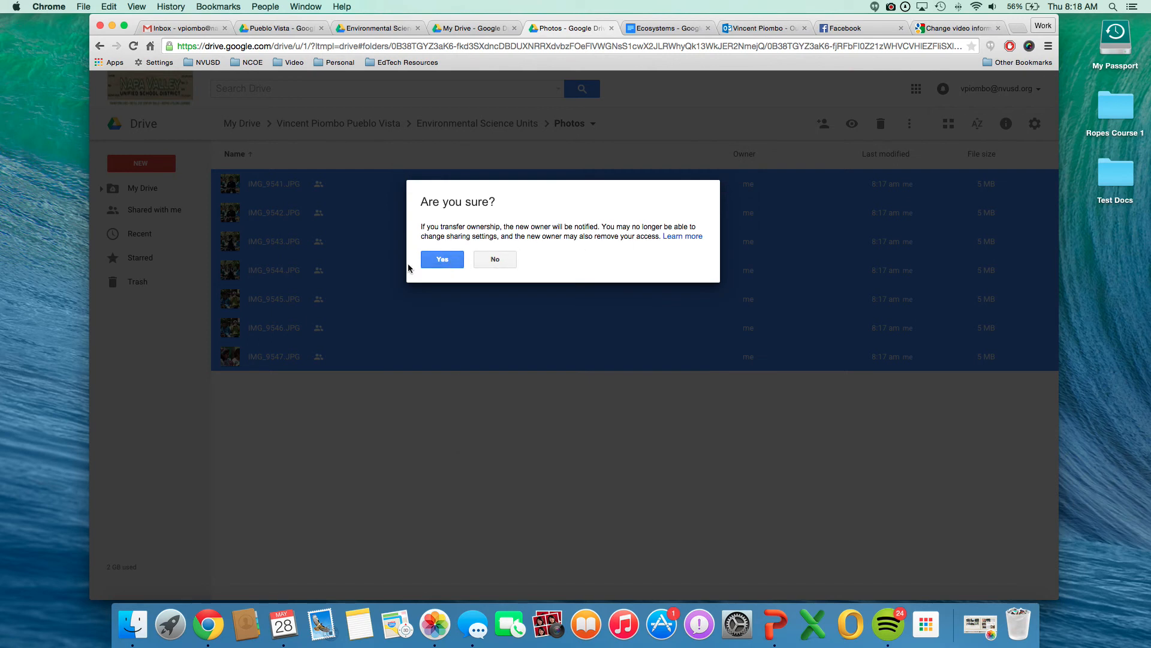
left_click(444, 260)
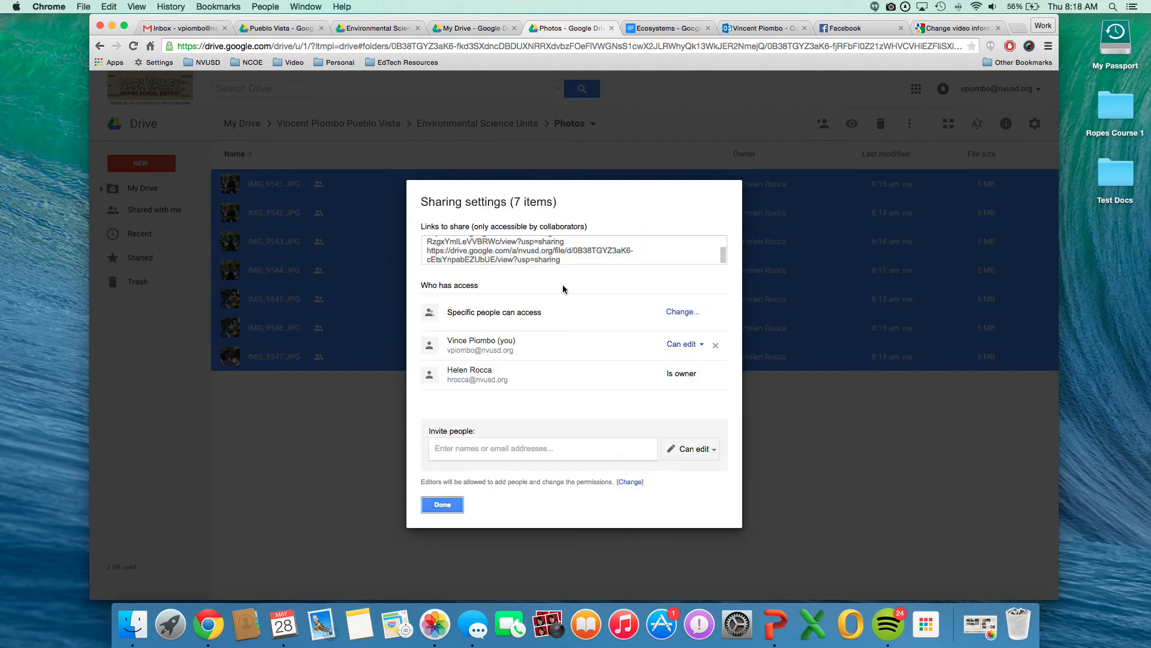
left_click(450, 508)
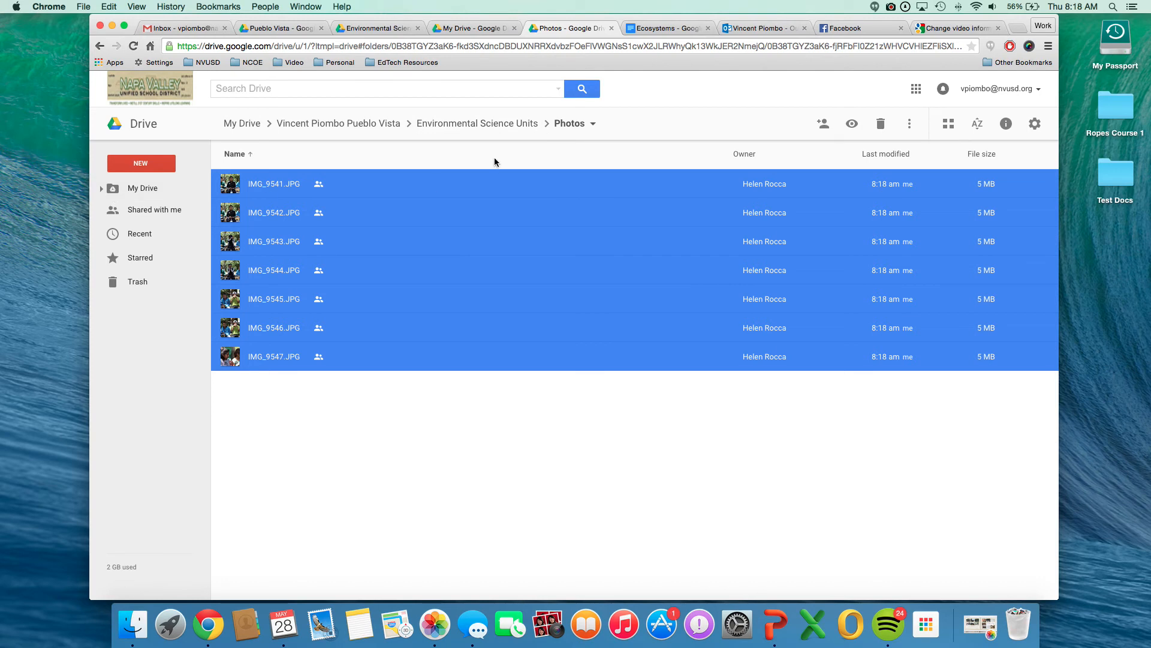
Return to Environmental Science Units and reopen the Photos folder to check who owns the folder and its files.
left_click(489, 126)
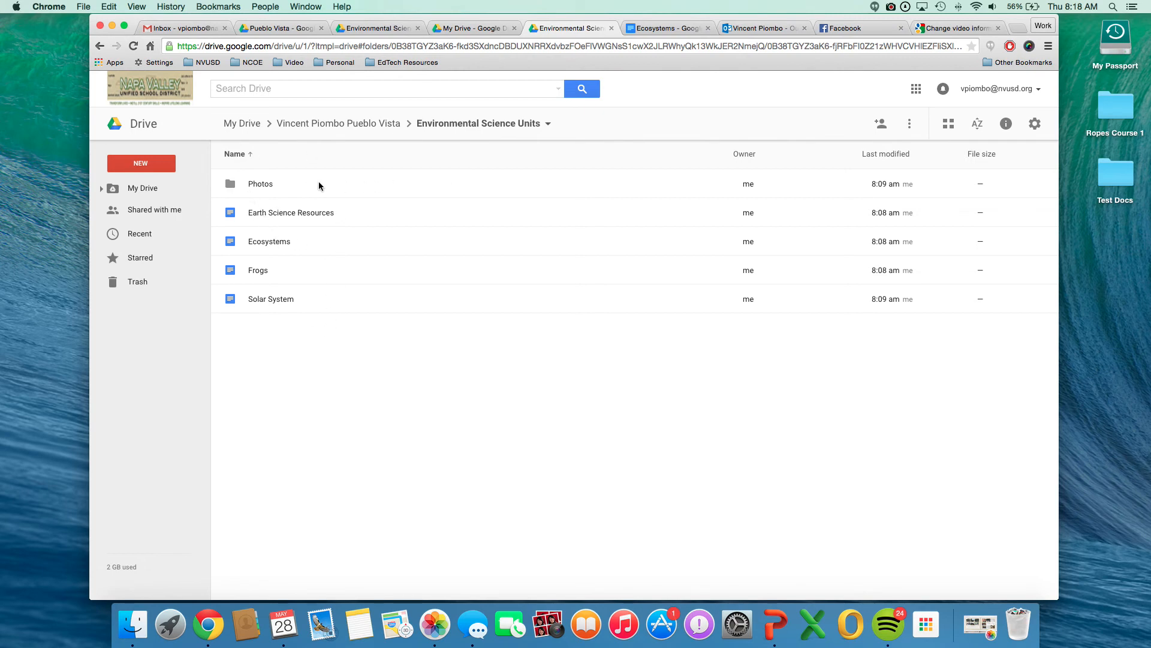
left_click(262, 186)
double_click(321, 189)
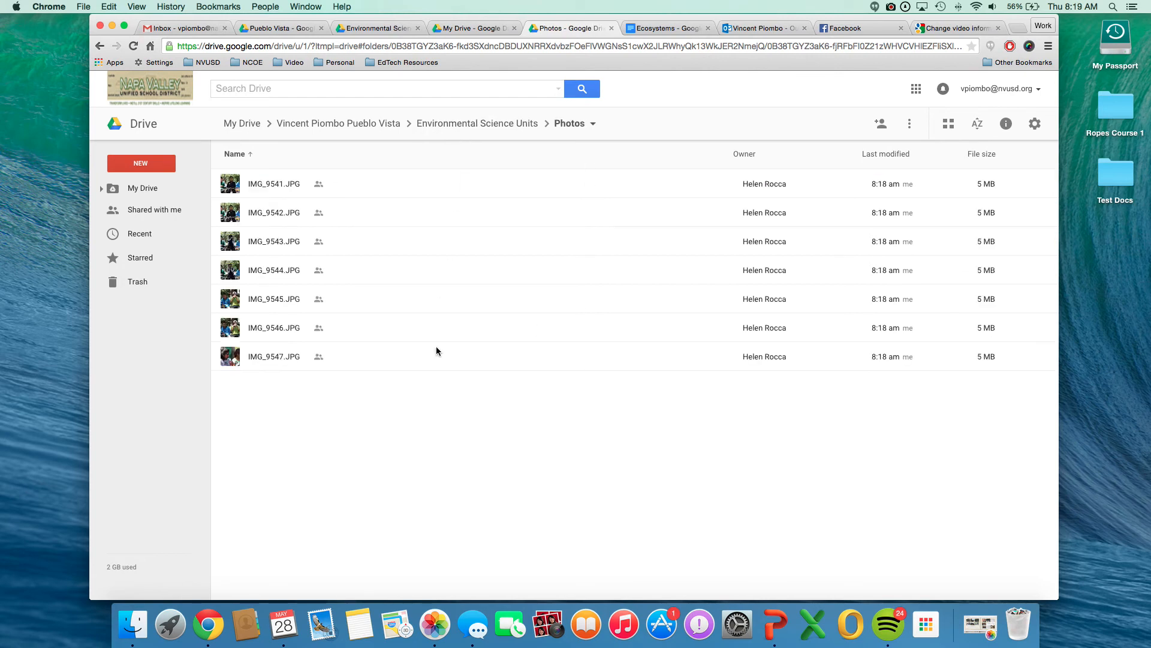
Return to Environmental Science Units and open the advanced sharing settings of the Photos folder.
left_click(527, 124)
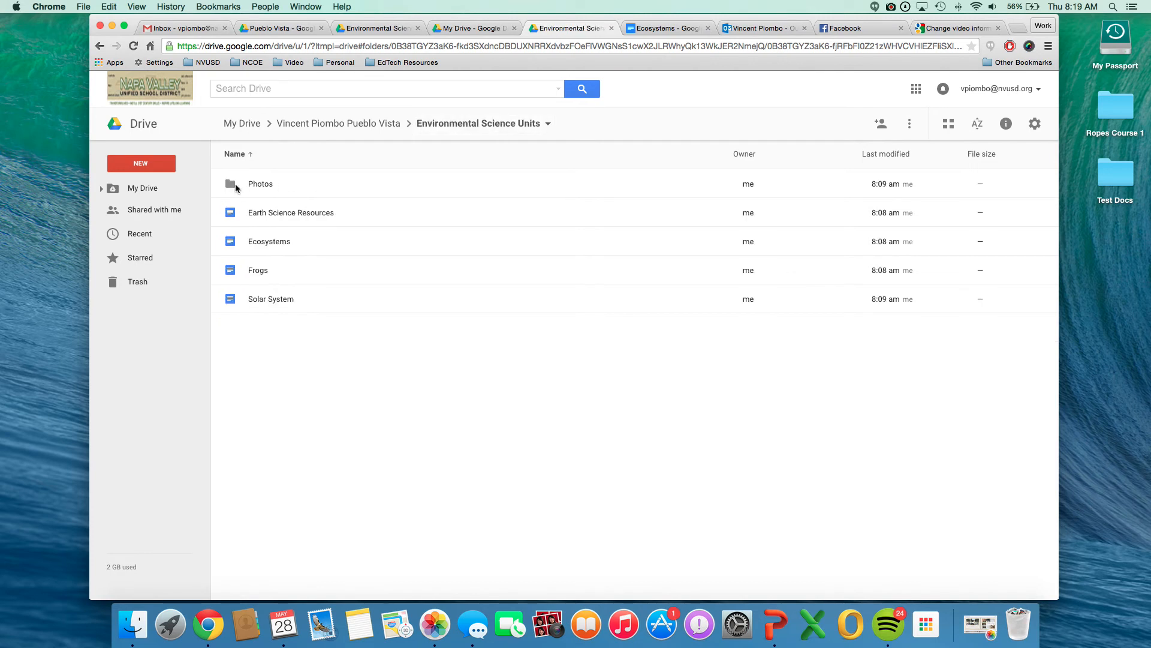
right_click(242, 186)
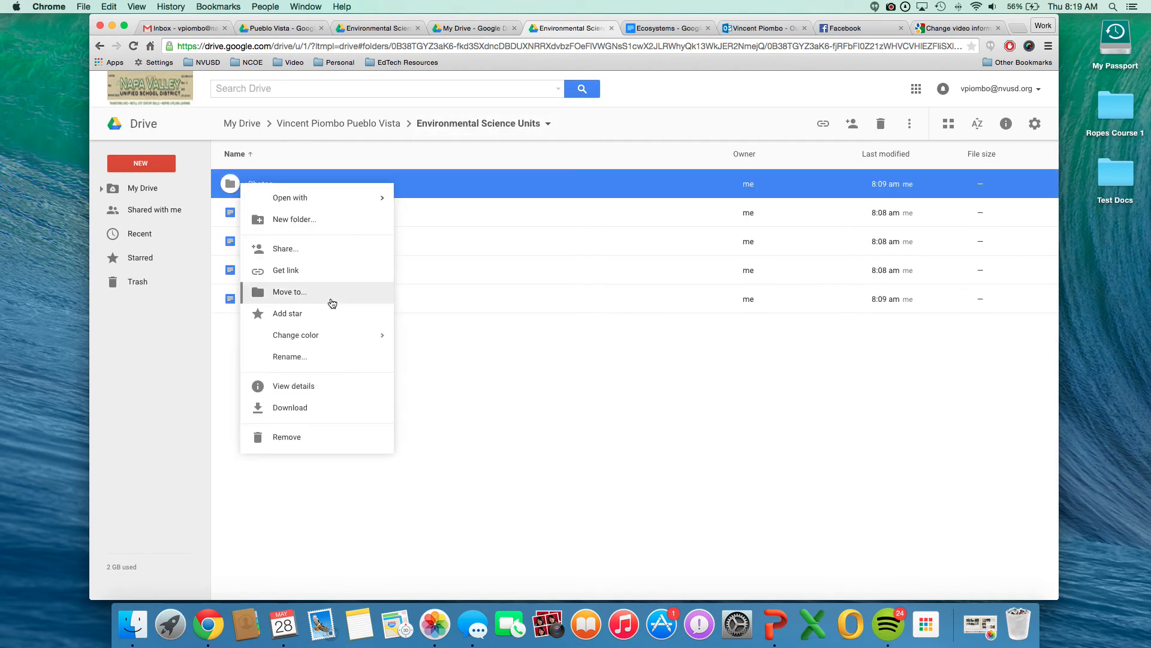
left_click(309, 252)
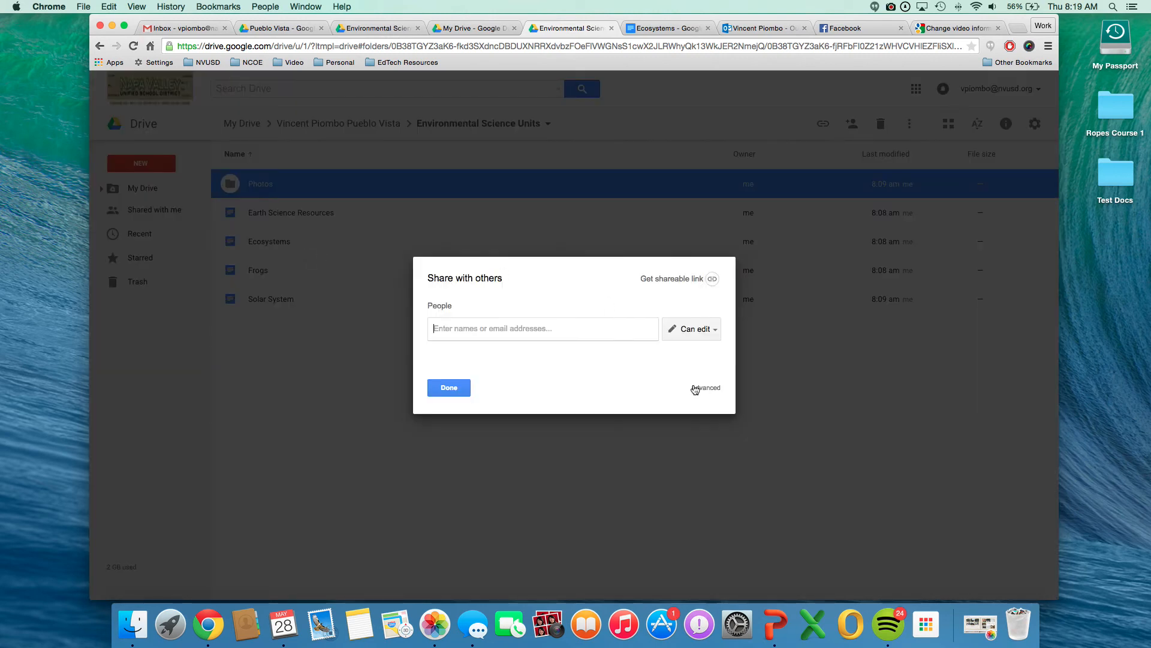
left_click(691, 387)
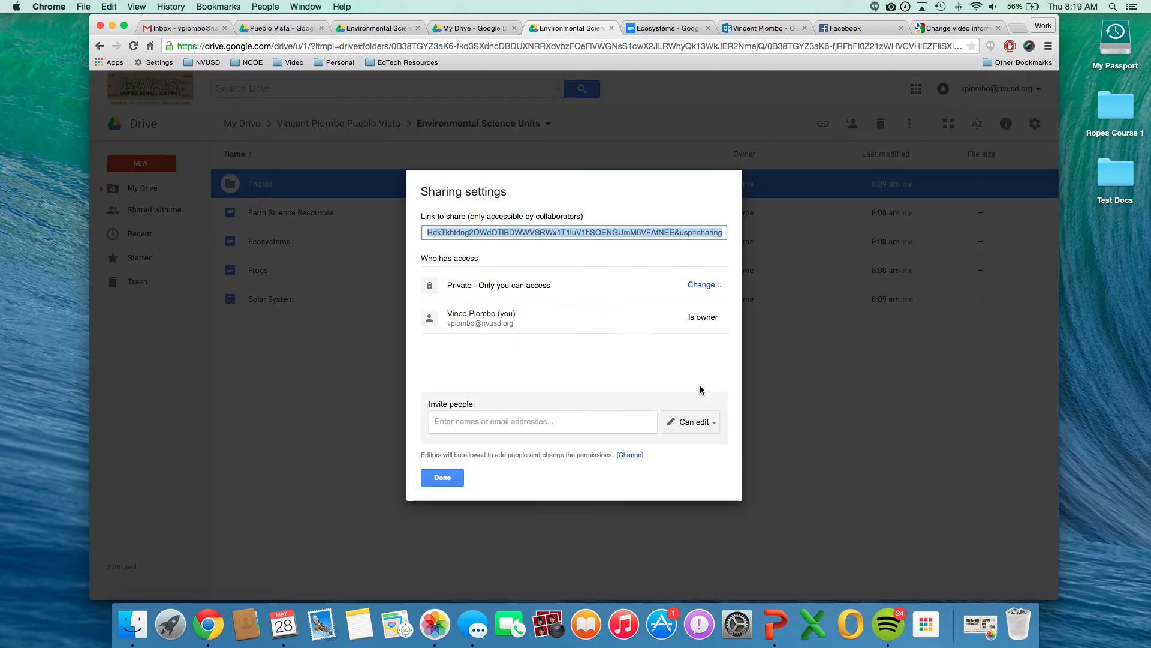
Share the Photos folder with the suggested colleague, with Can edit access and no email notification.
left_click(499, 420)
type("h")
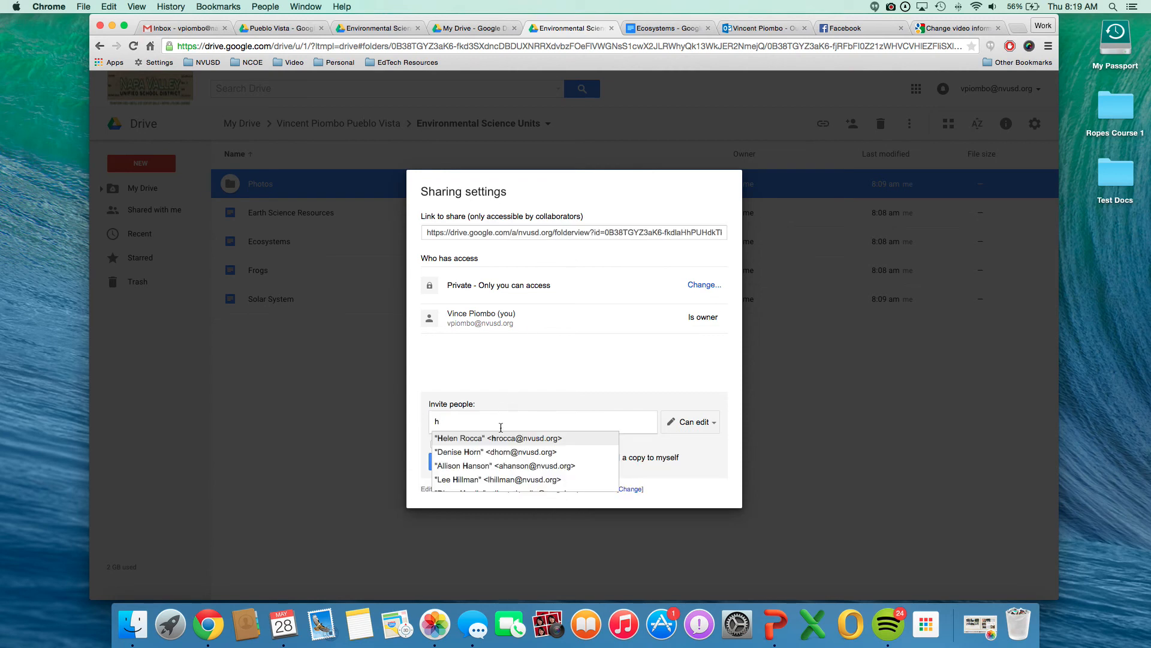
left_click(483, 440)
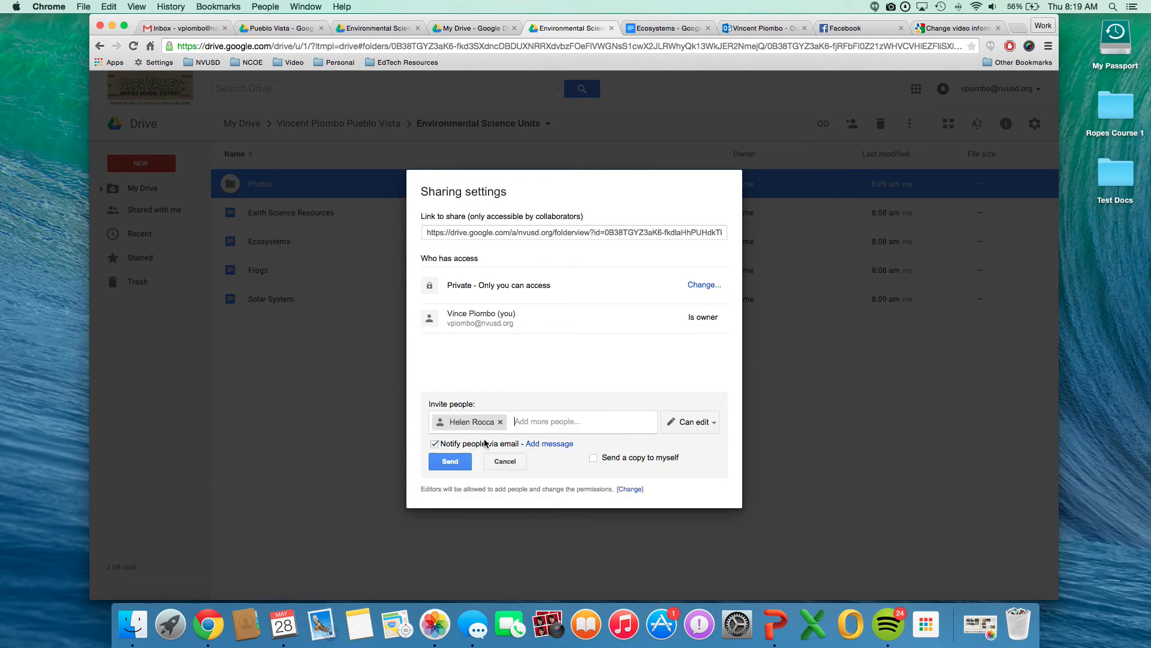
left_click(435, 445)
left_click(717, 423)
left_click(717, 424)
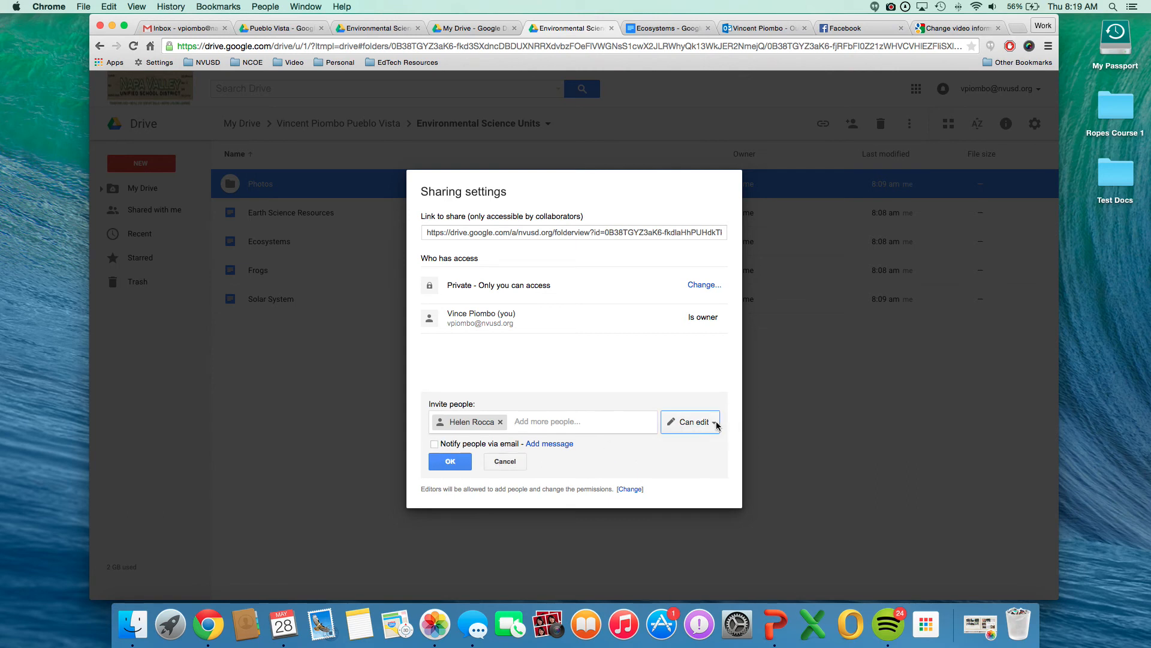
left_click(447, 462)
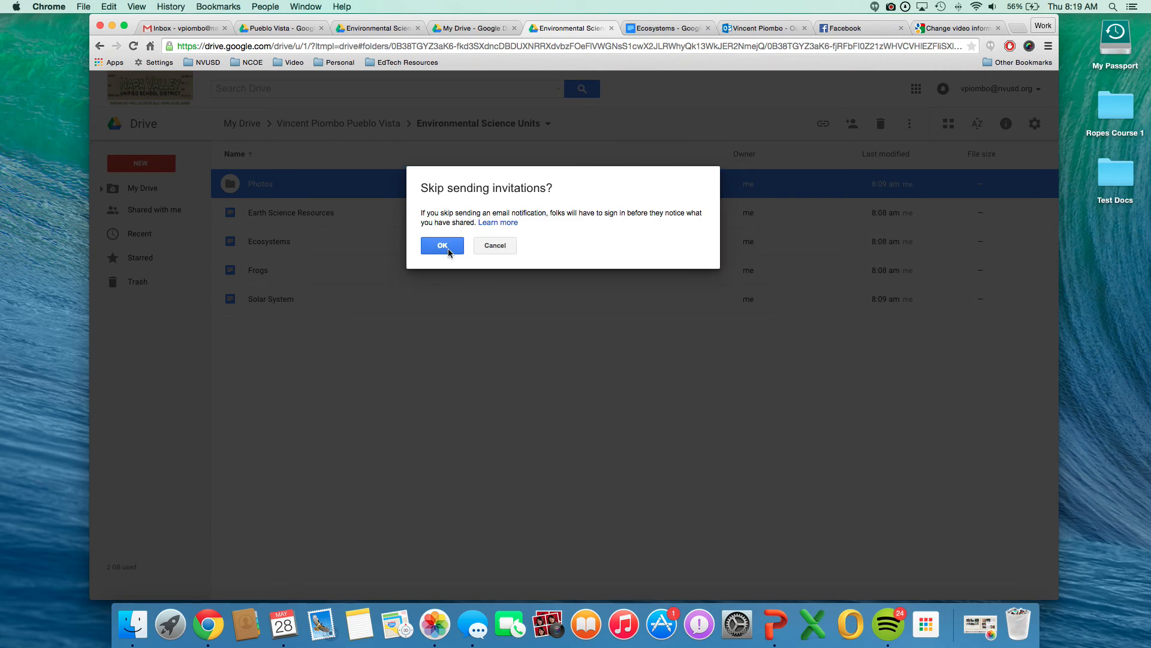
left_click(448, 250)
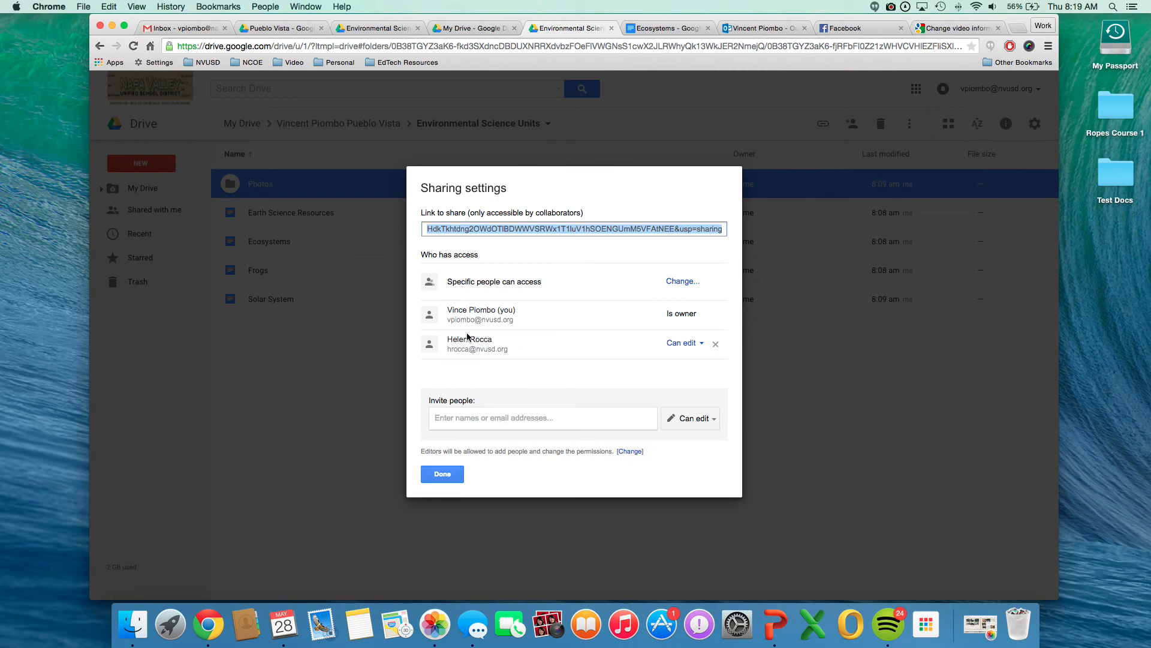
Make the invited colleague owner of the Photos folder, save the change and close the sharing settings.
left_click(705, 348)
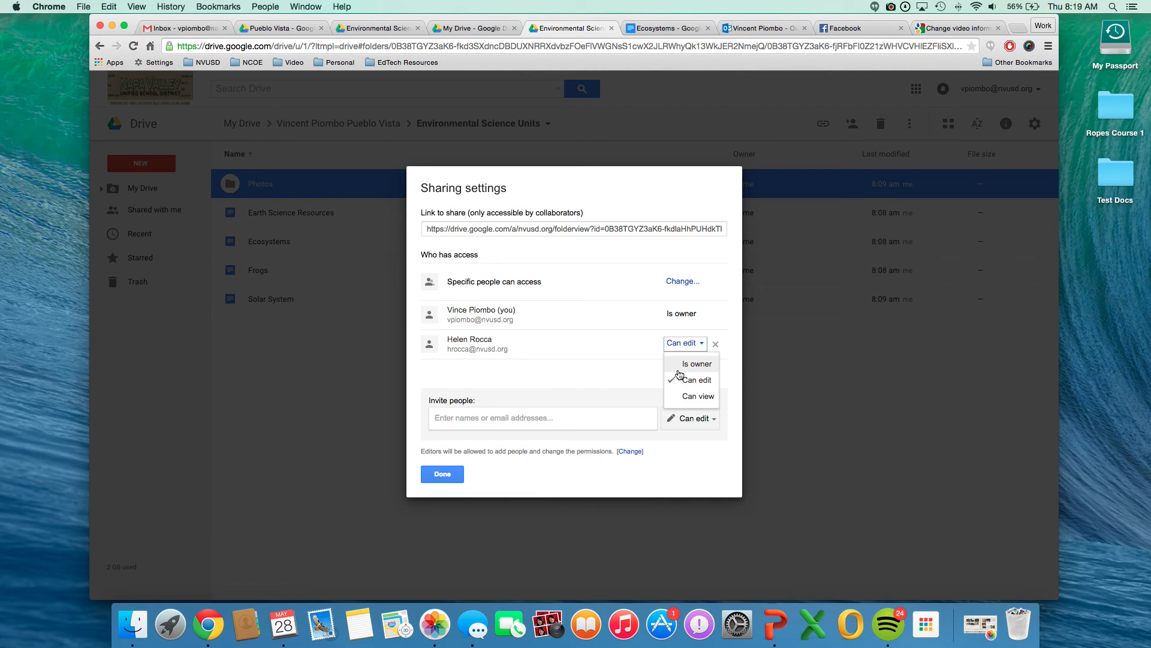
left_click(705, 367)
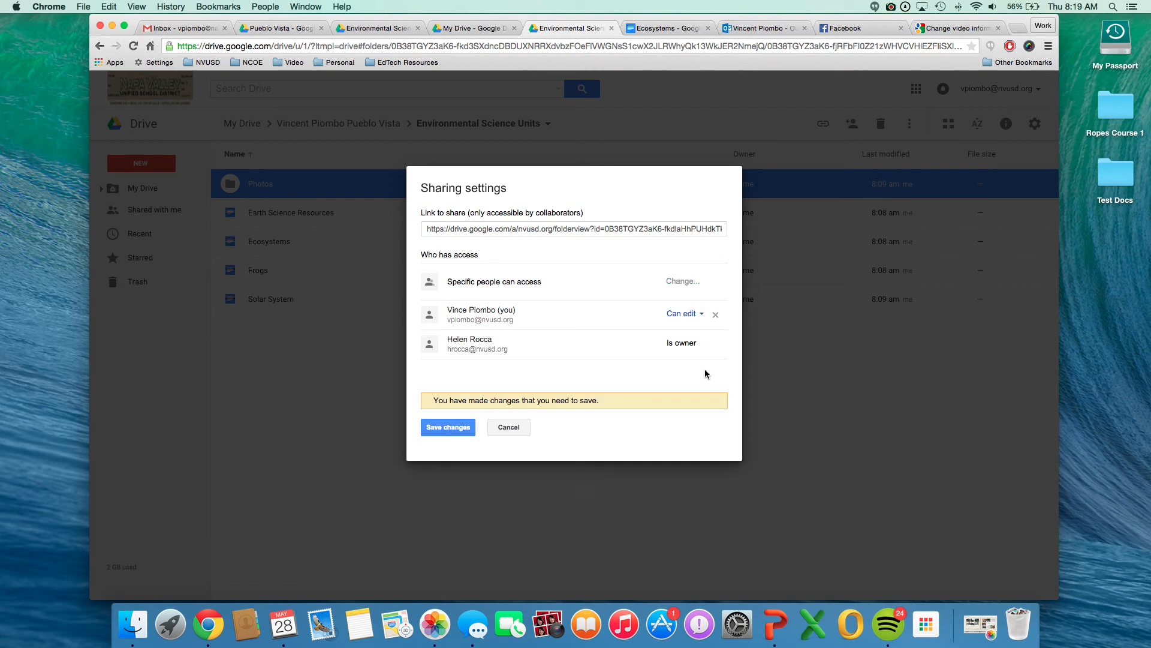
left_click(445, 427)
left_click(443, 268)
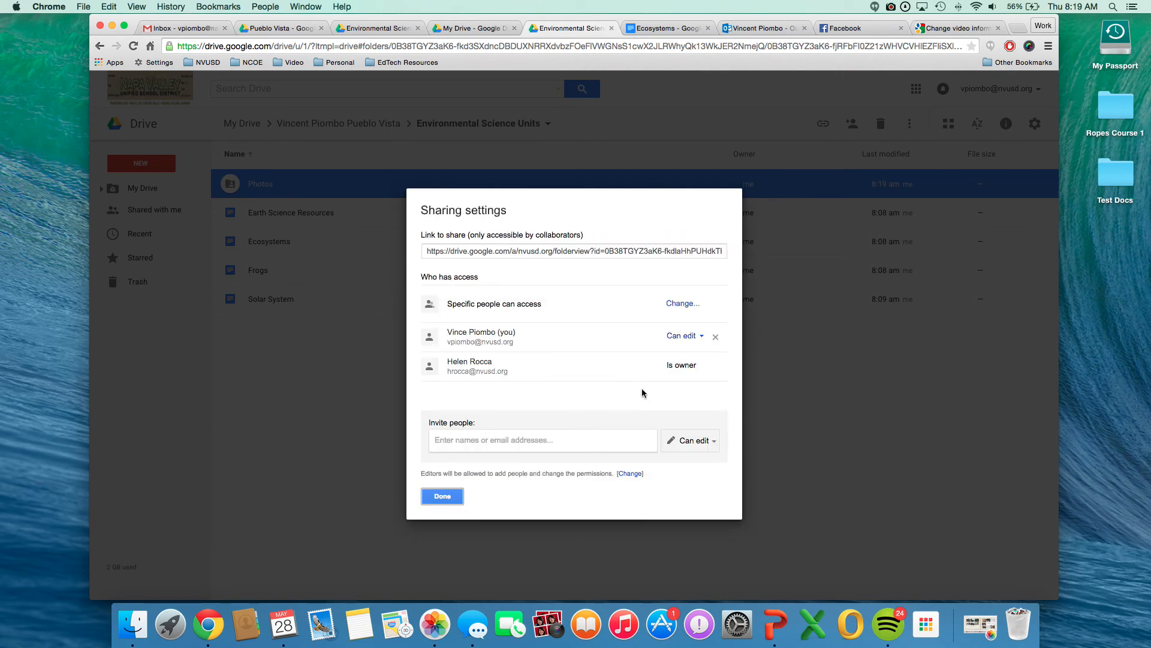
left_click(437, 502)
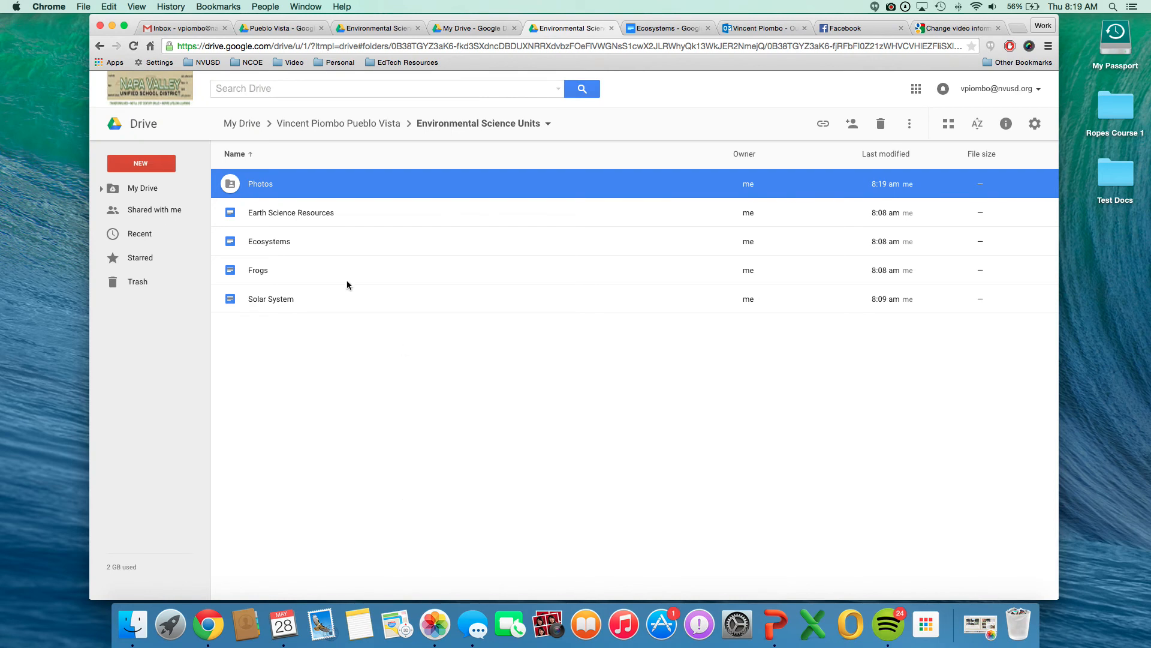
left_click(670, 370)
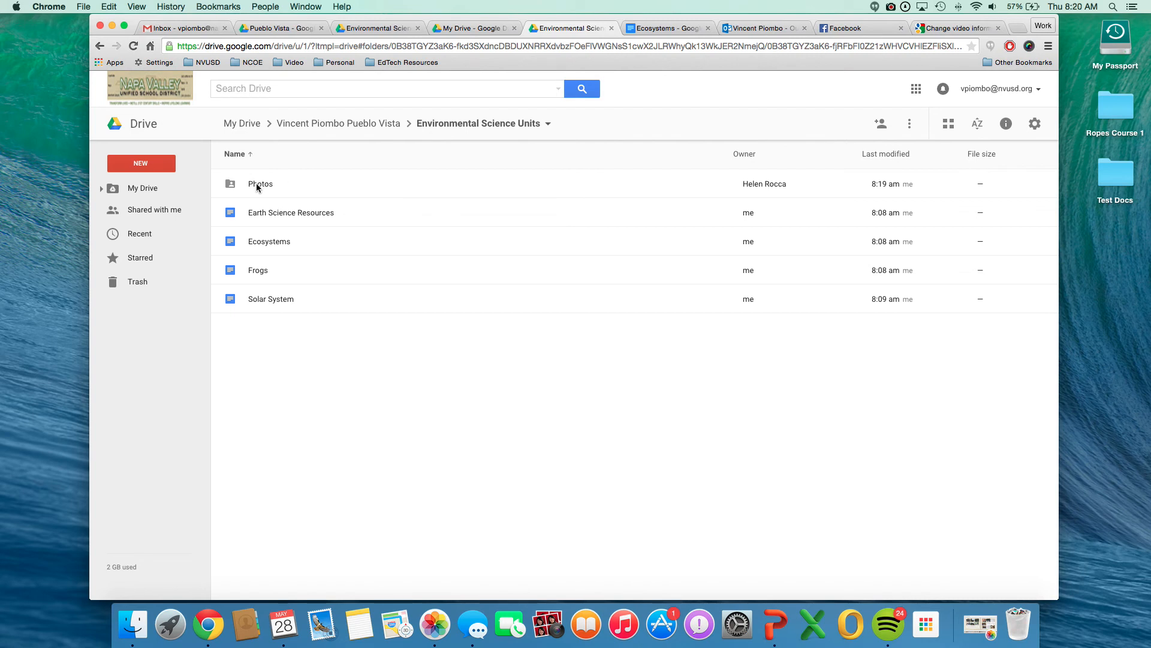
Select the documents Earth Science Resources, Ecosystems, Frogs and Solar System and open their advanced sharing settings.
left_click(239, 215)
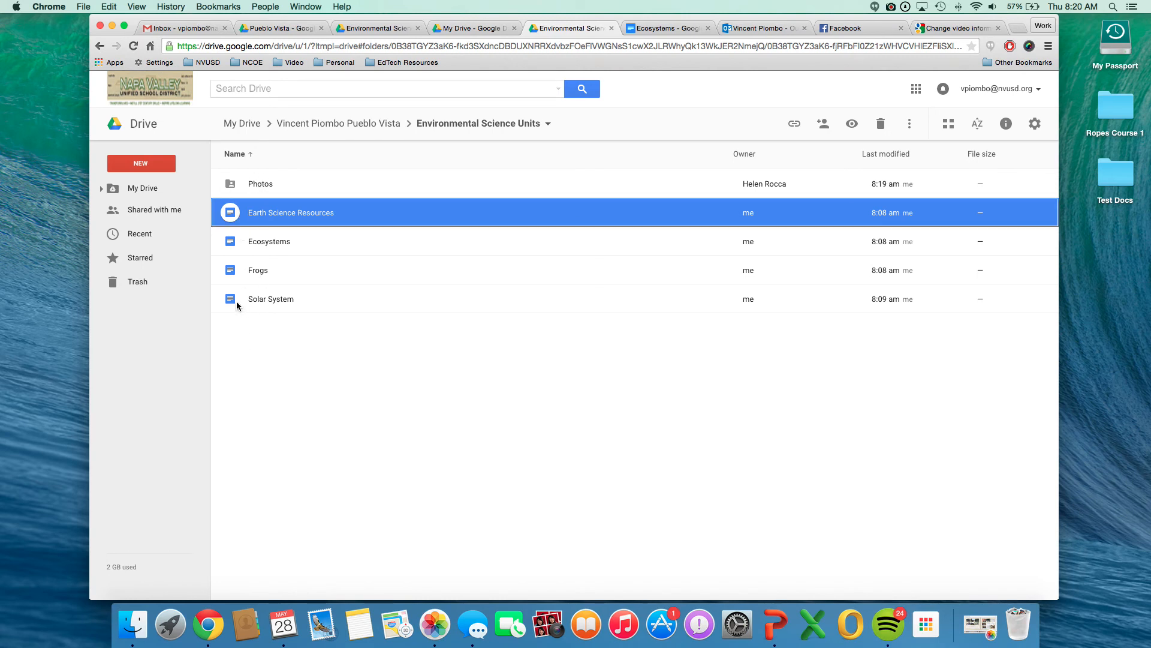
left_click(253, 360)
left_click(245, 209)
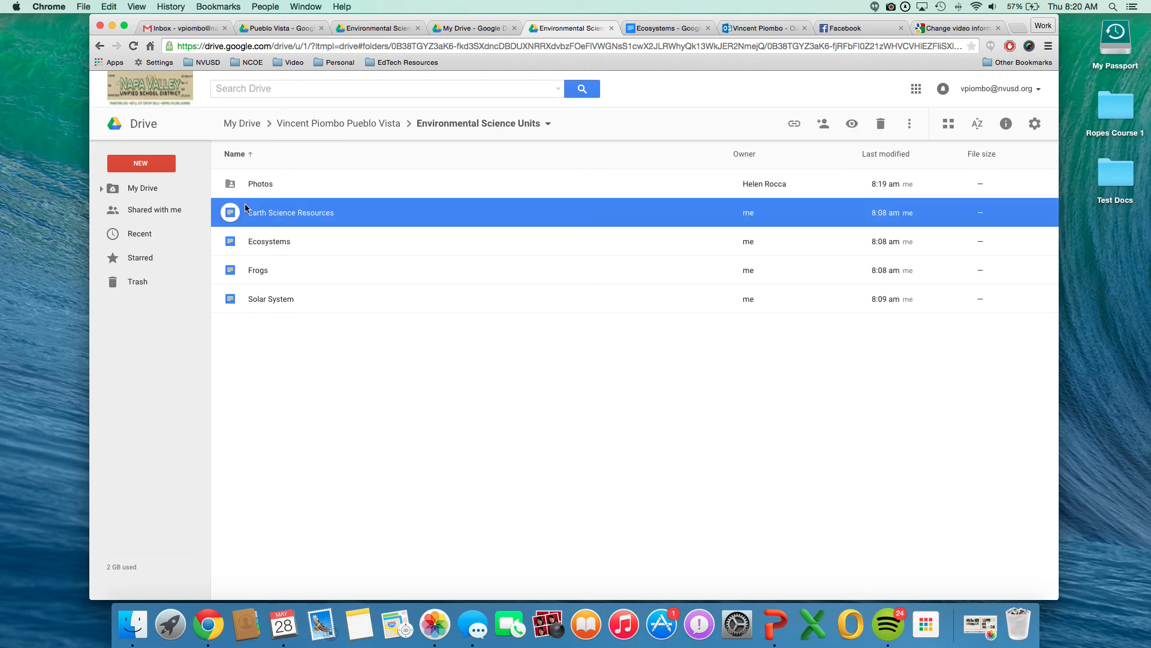
left_click(233, 304, "shift")
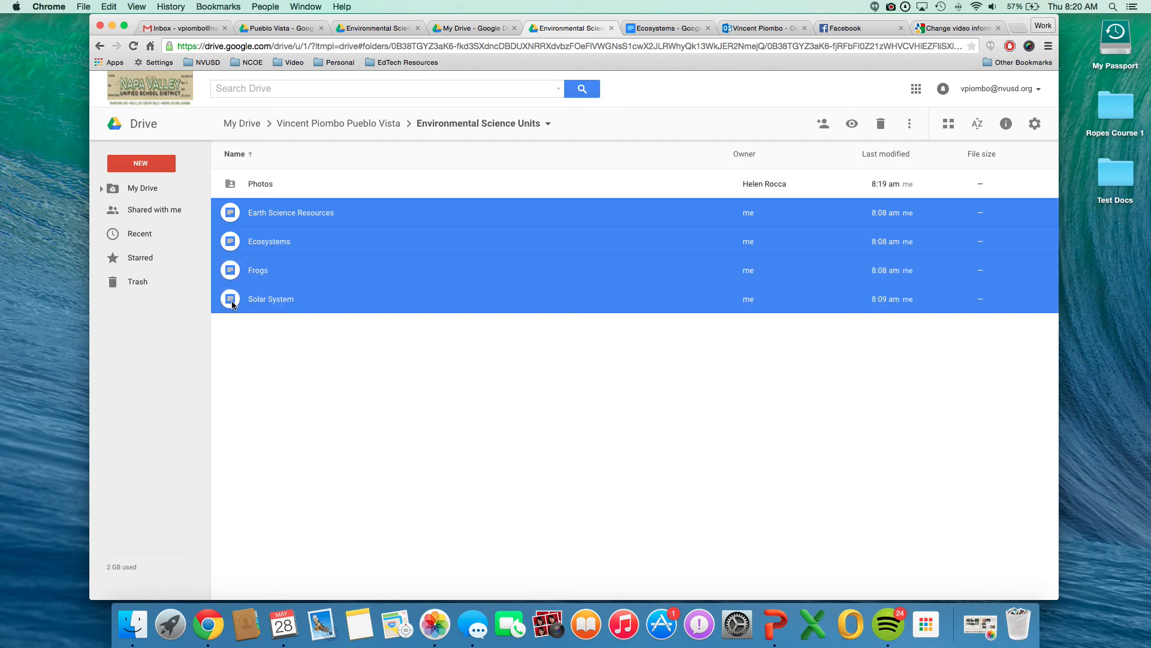
right_click(233, 304)
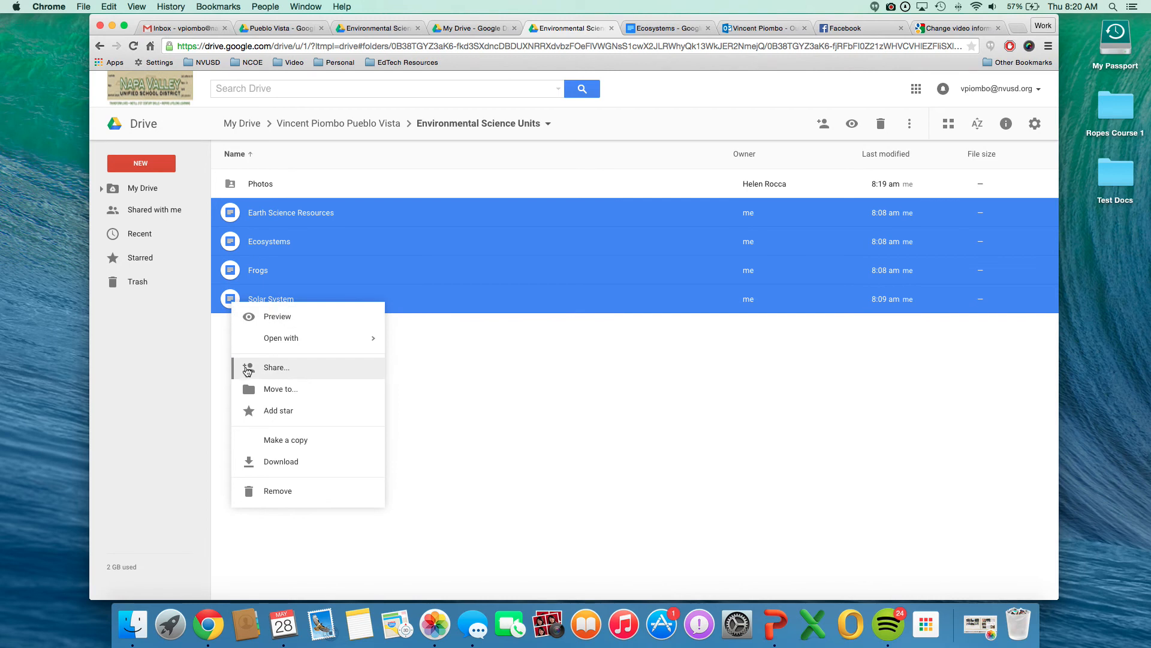
left_click(282, 373)
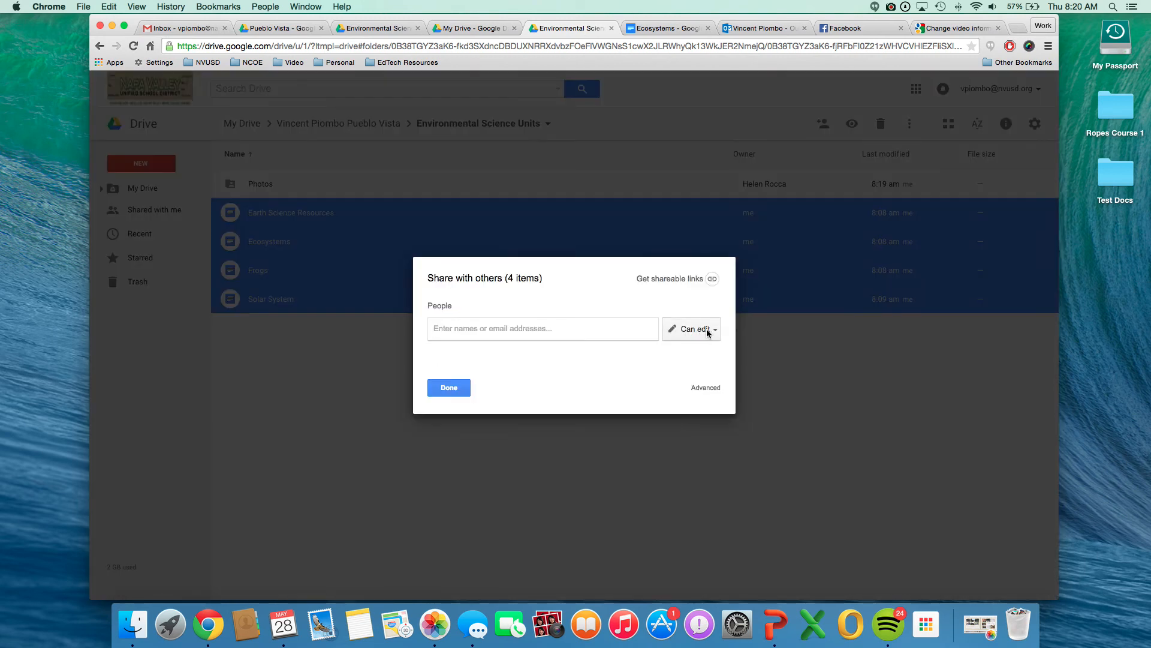
left_click(717, 389)
Share the four selected documents with the same colleague, with Can edit access and no email notification.
left_click(483, 429)
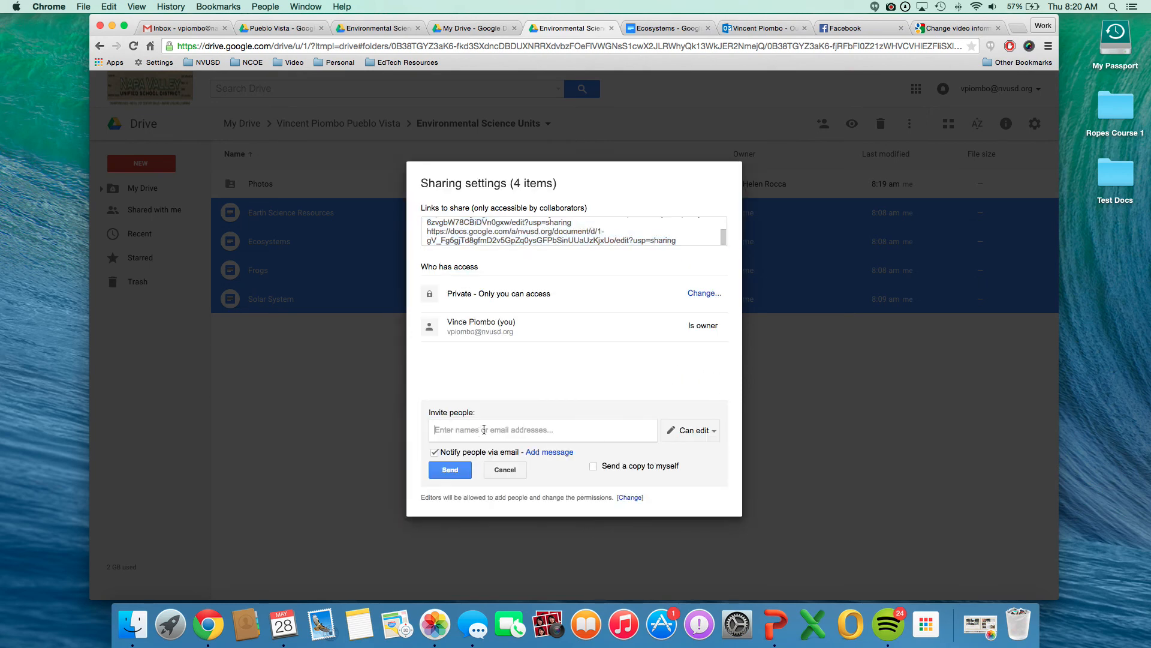
type("h")
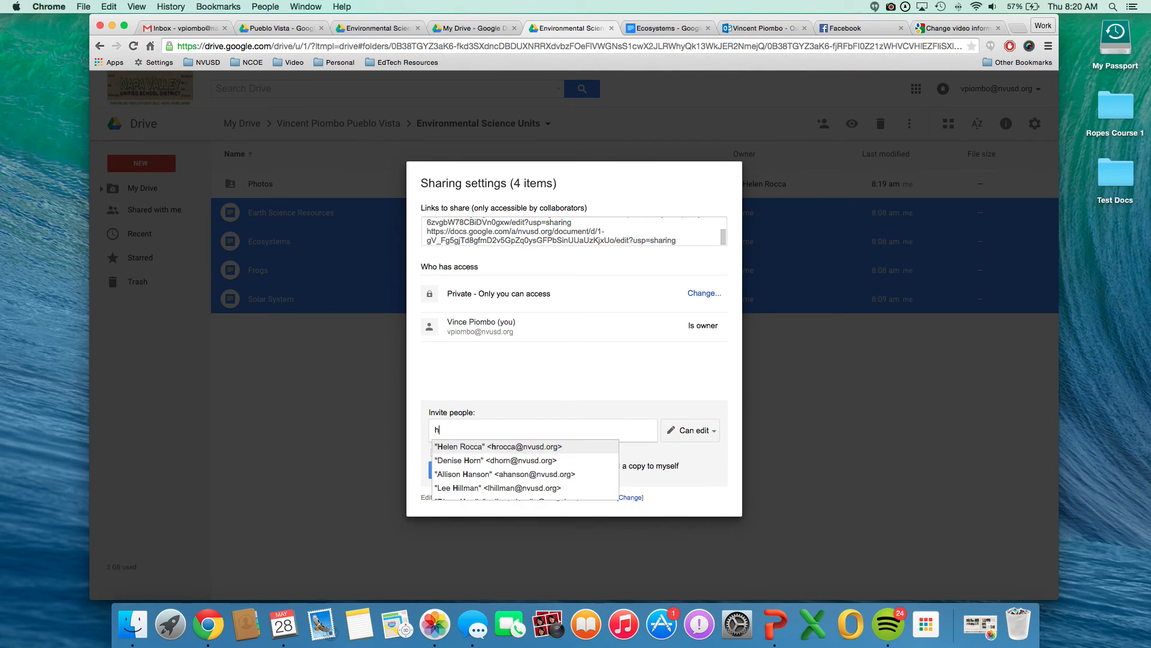
left_click(511, 444)
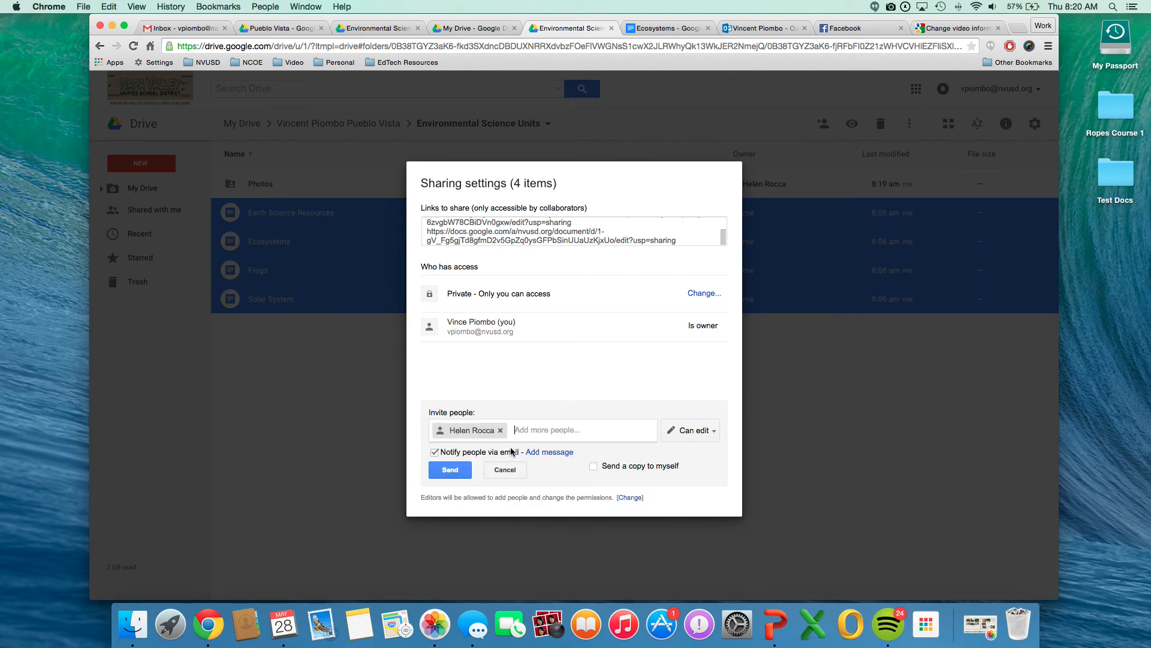
left_click(435, 453)
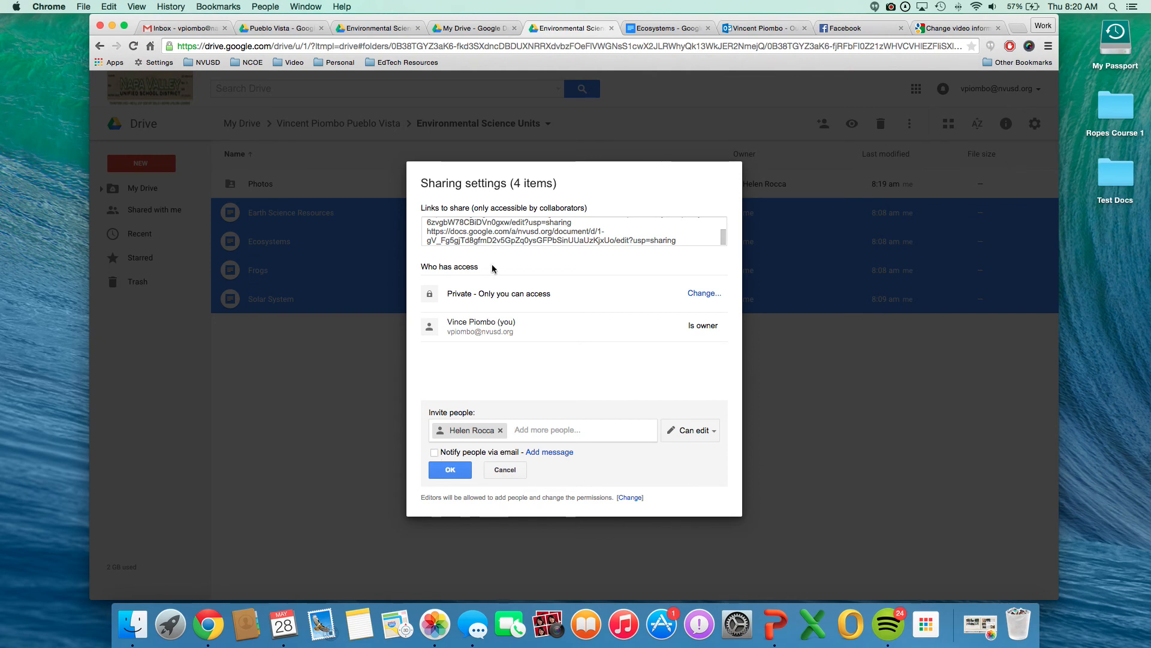
left_click(450, 471)
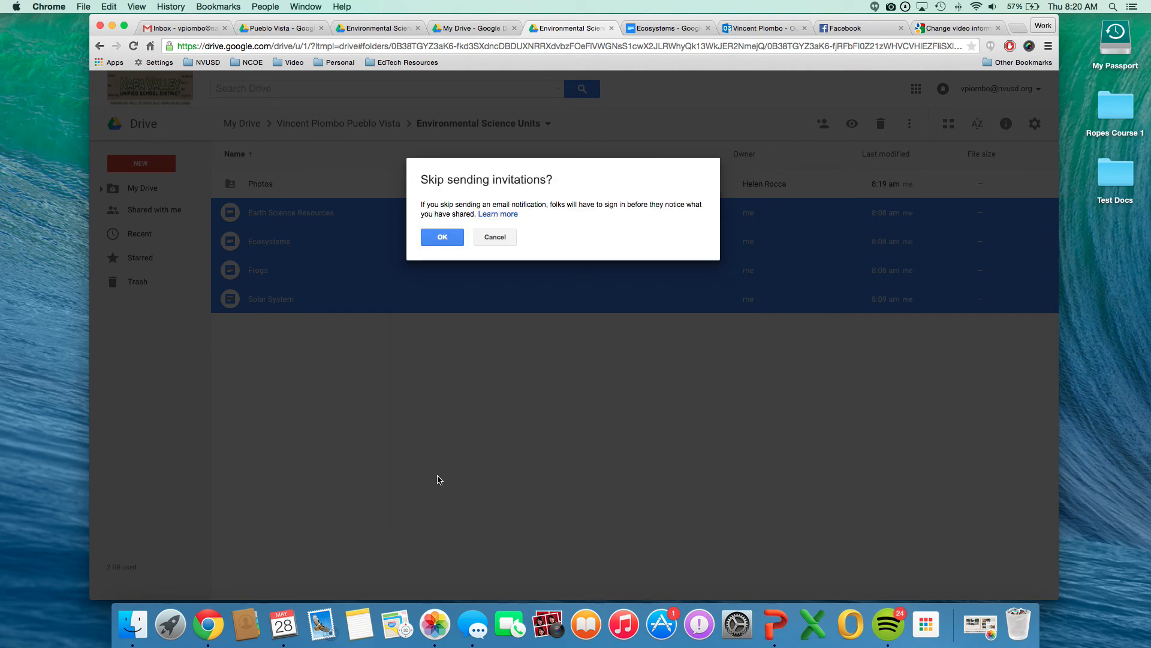
left_click(433, 240)
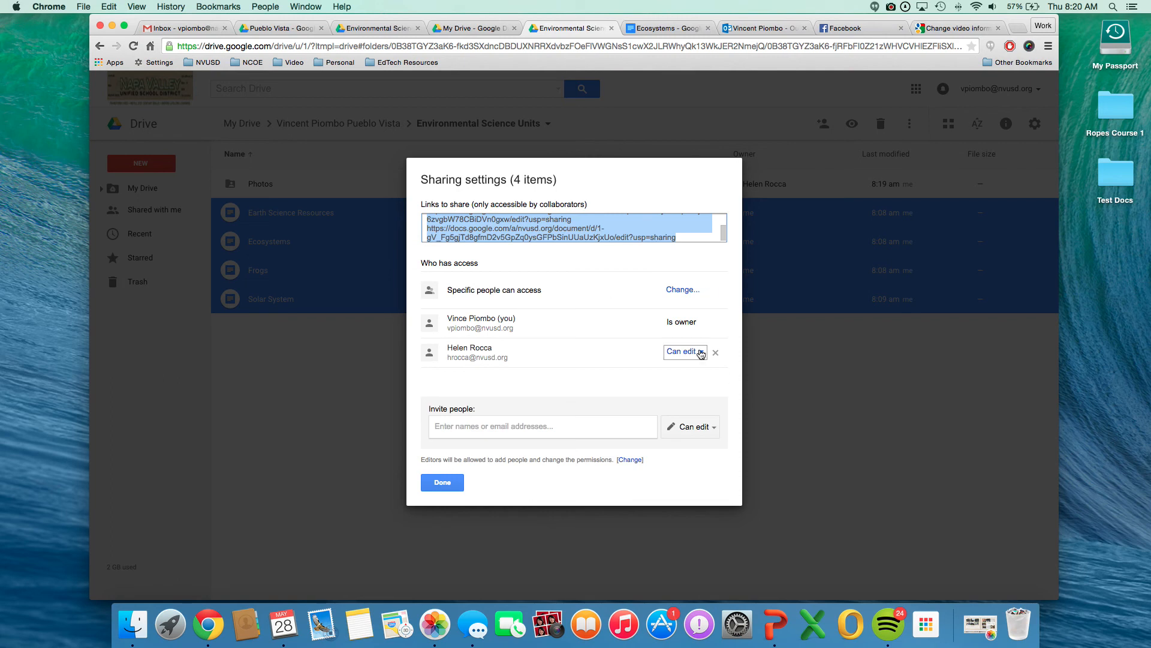
Transfer ownership of the four documents to the colleague, save the change and close the sharing settings.
left_click(702, 352)
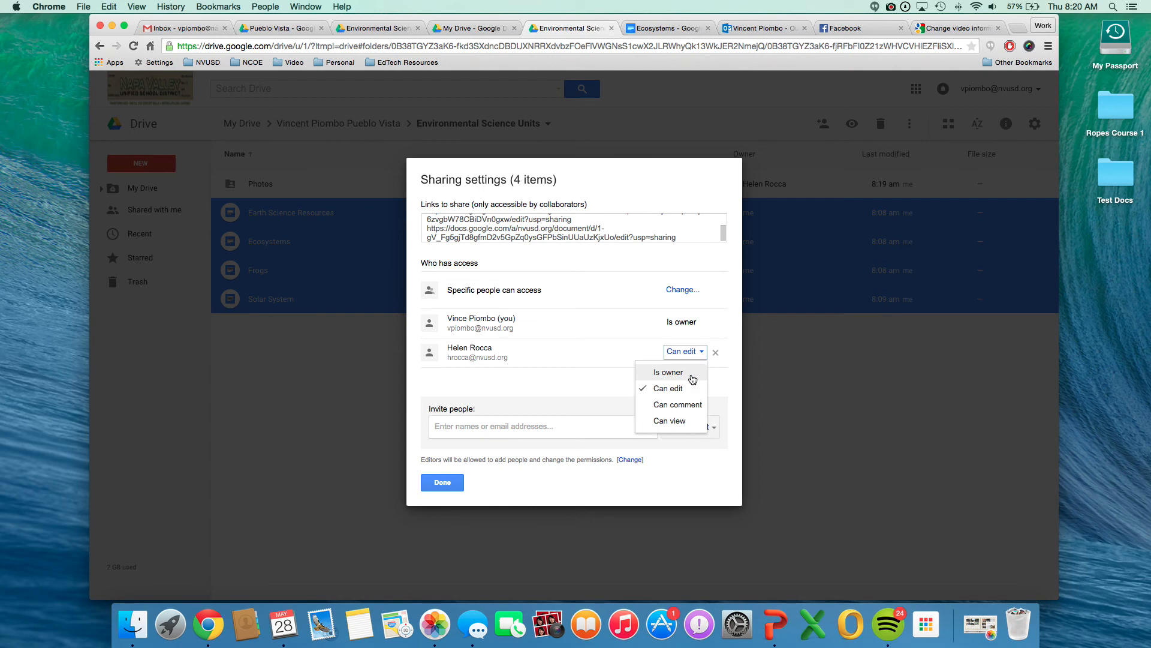
left_click(665, 374)
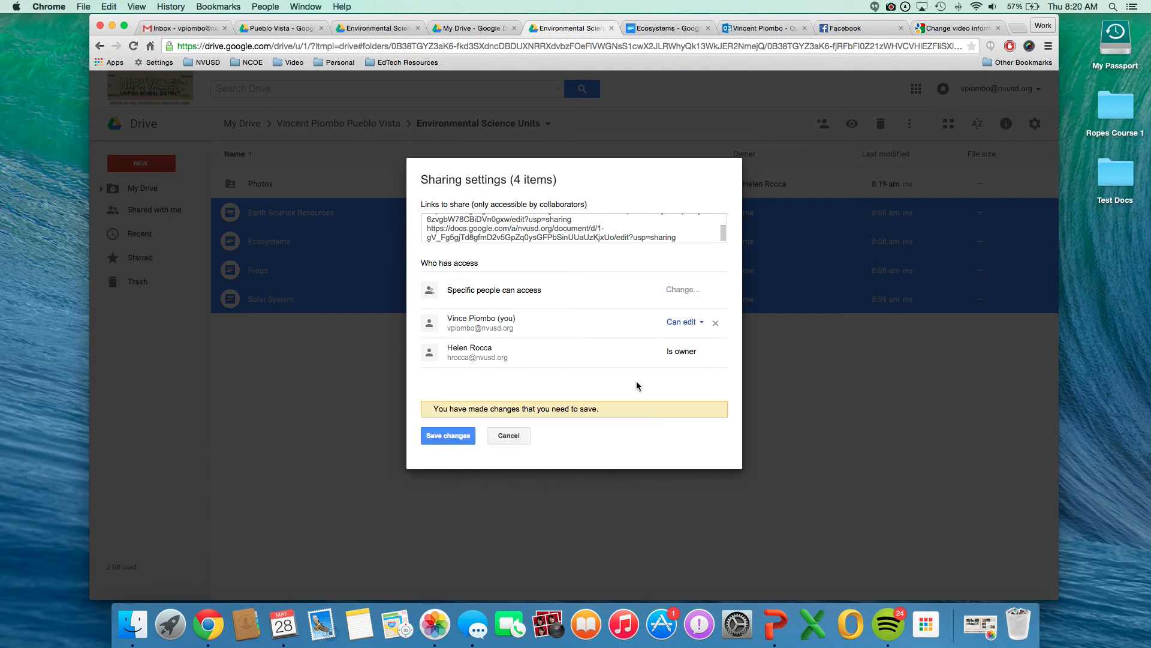
left_click(453, 440)
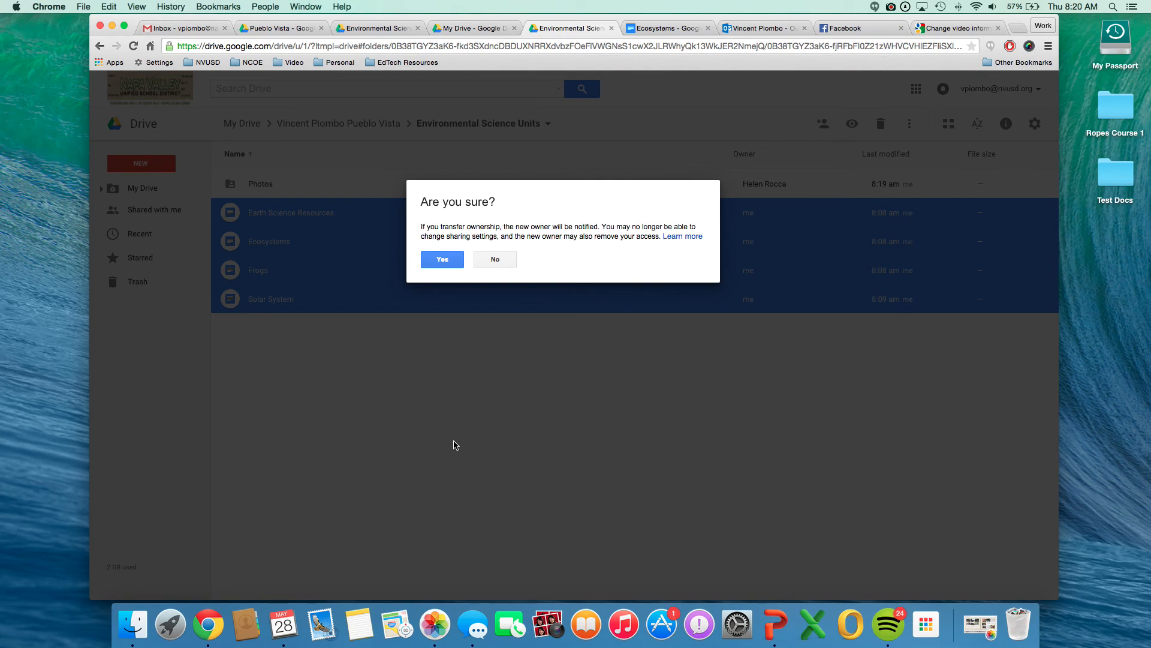
left_click(449, 265)
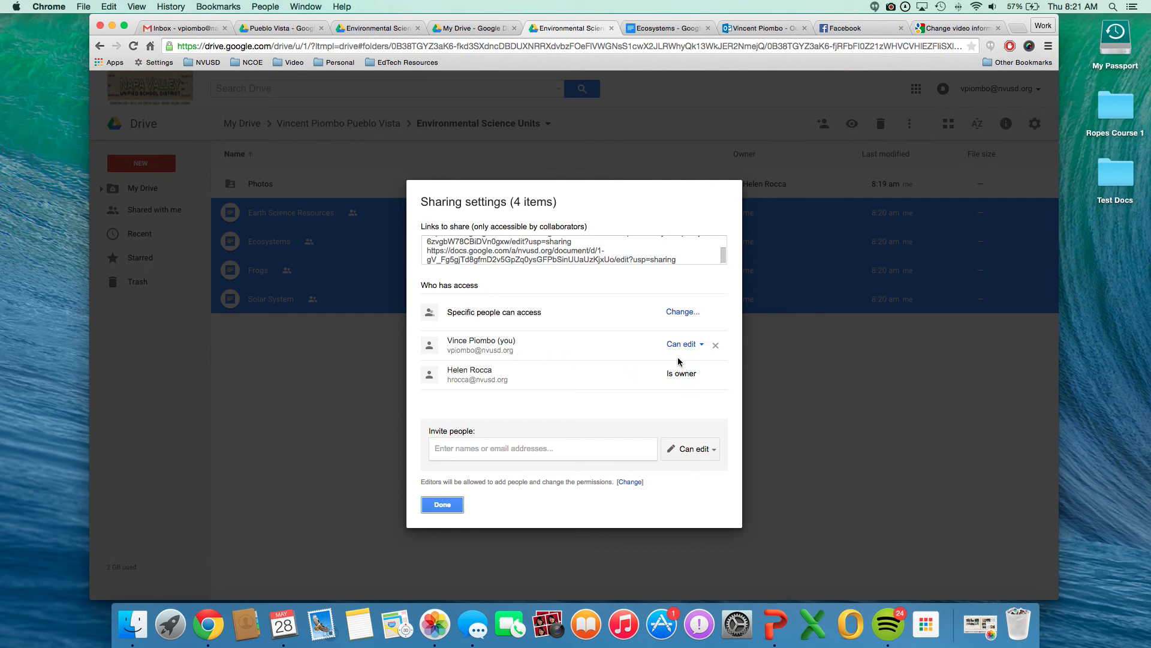
left_click(443, 505)
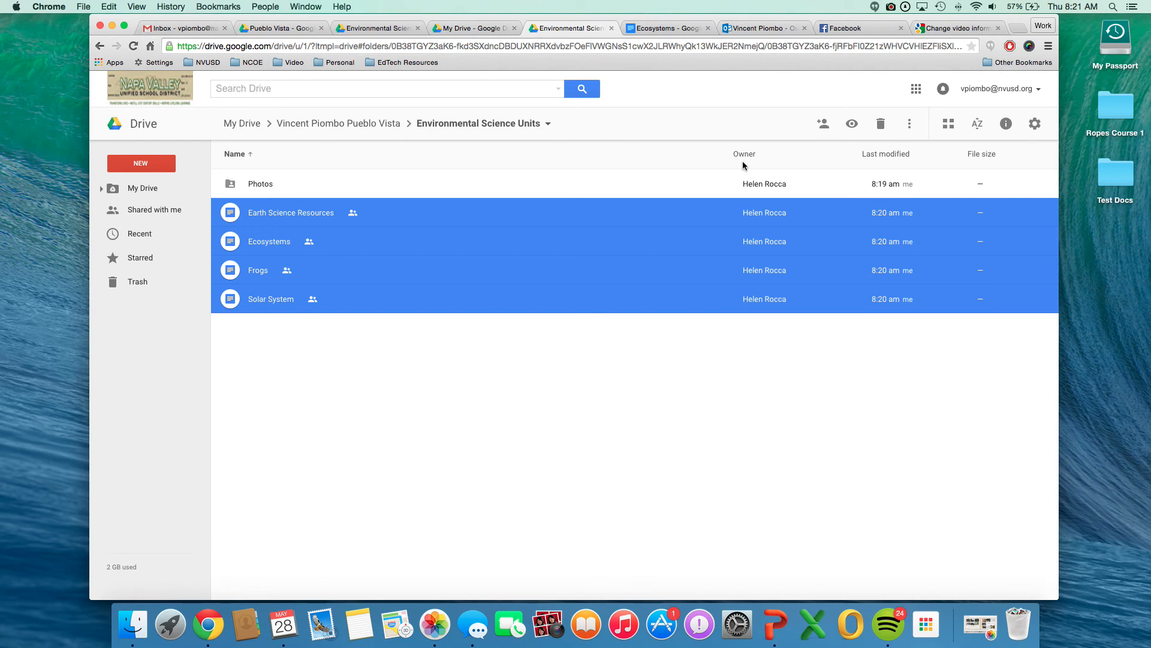
left_click(704, 400)
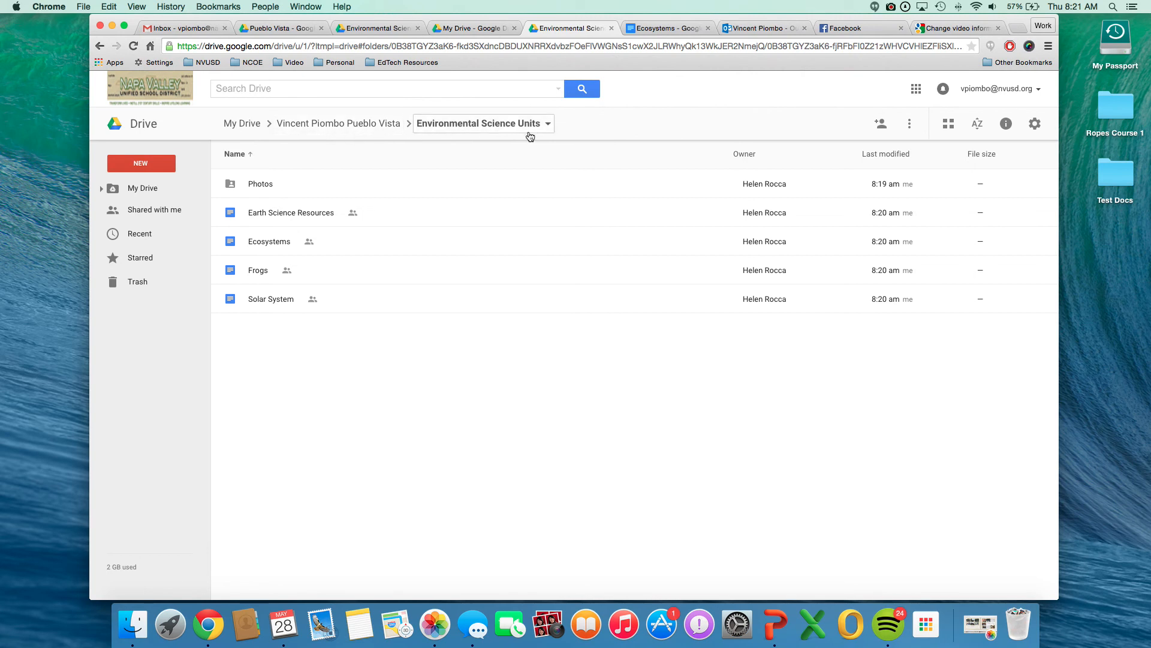
Check the owners of the items in Photos and Environmental Science Units, and of the folders in the parent folder.
double_click(278, 188)
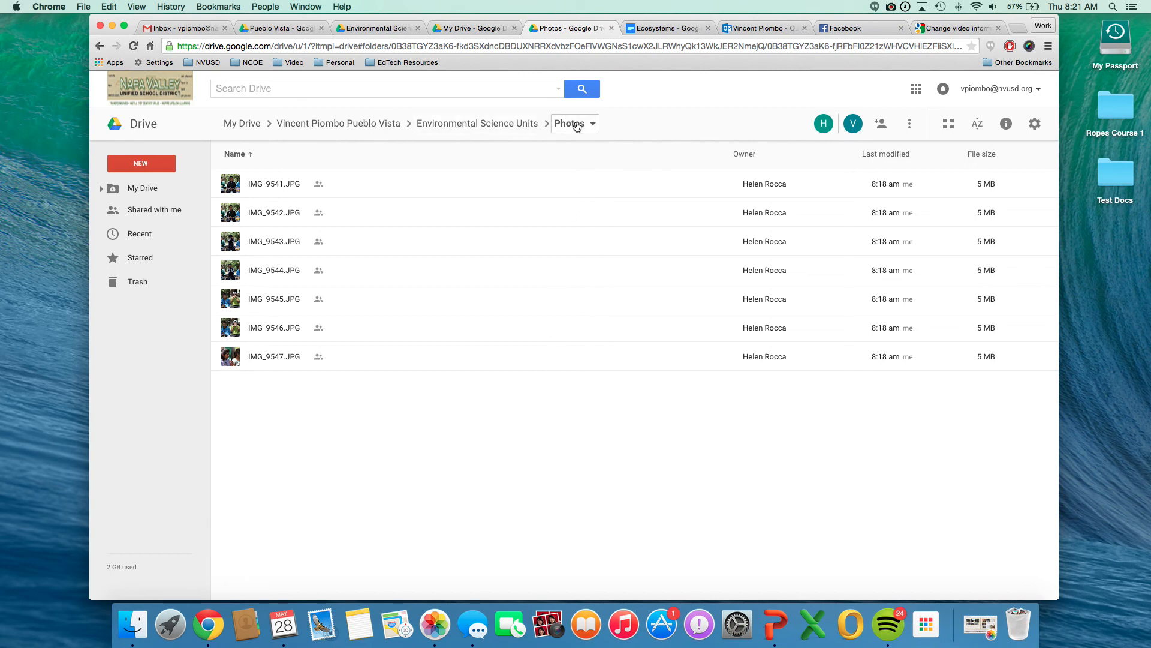
left_click(505, 124)
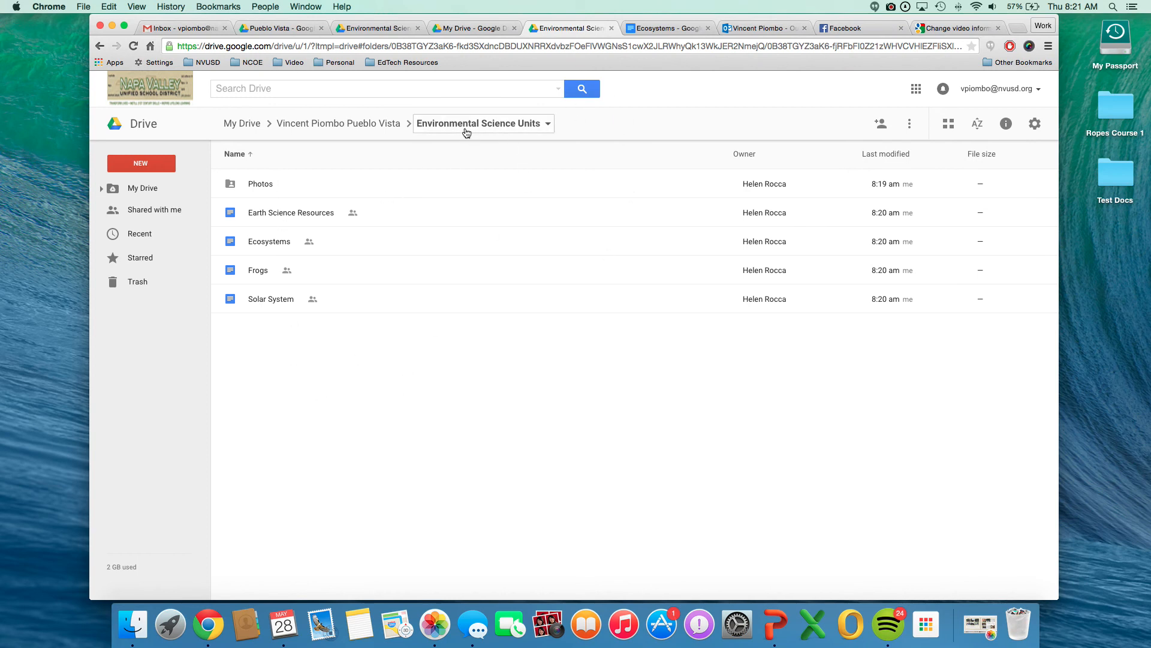
left_click(356, 130)
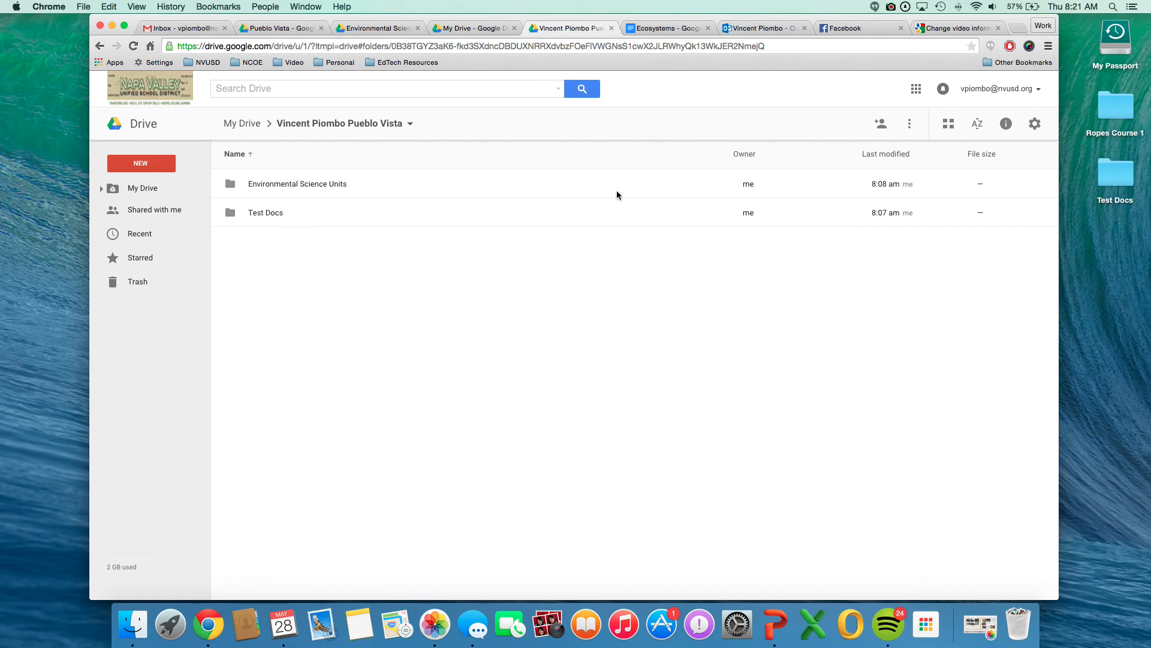
left_click(388, 190)
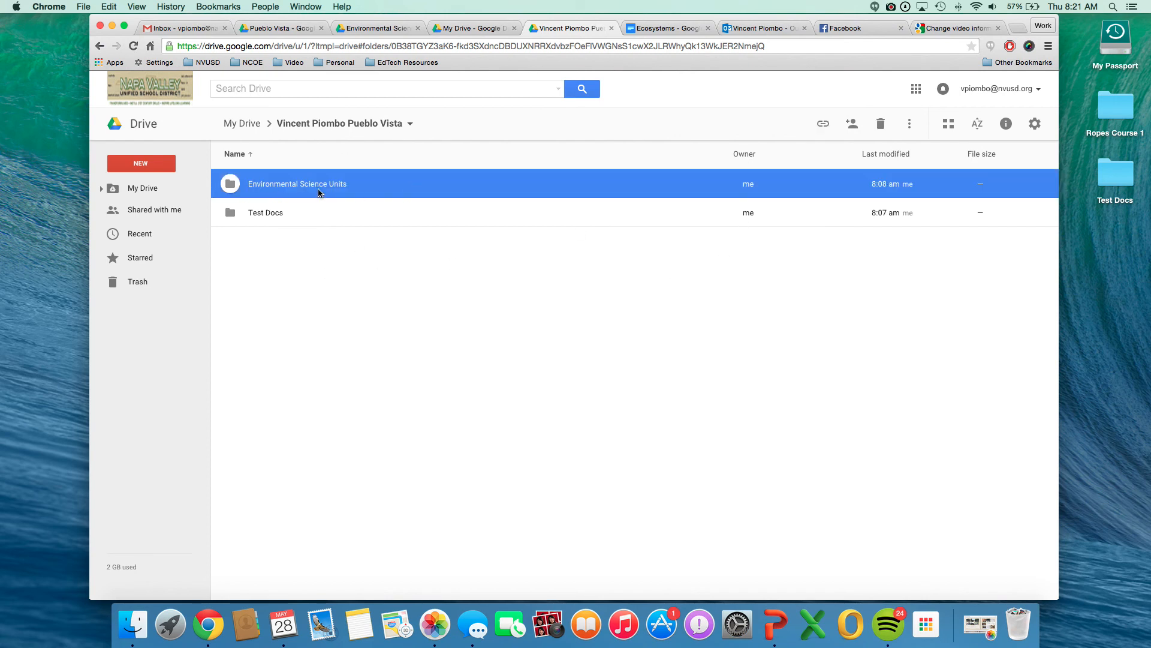
left_click(309, 313)
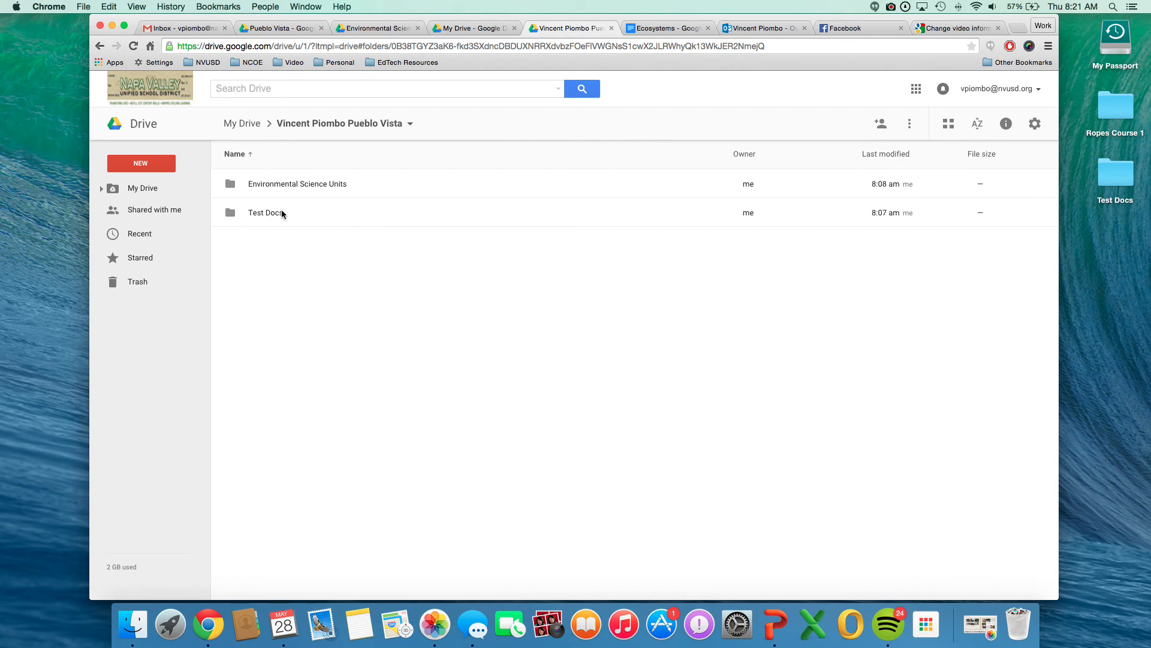
Select all six files in the Test Docs folder and open their advanced sharing settings.
double_click(252, 214)
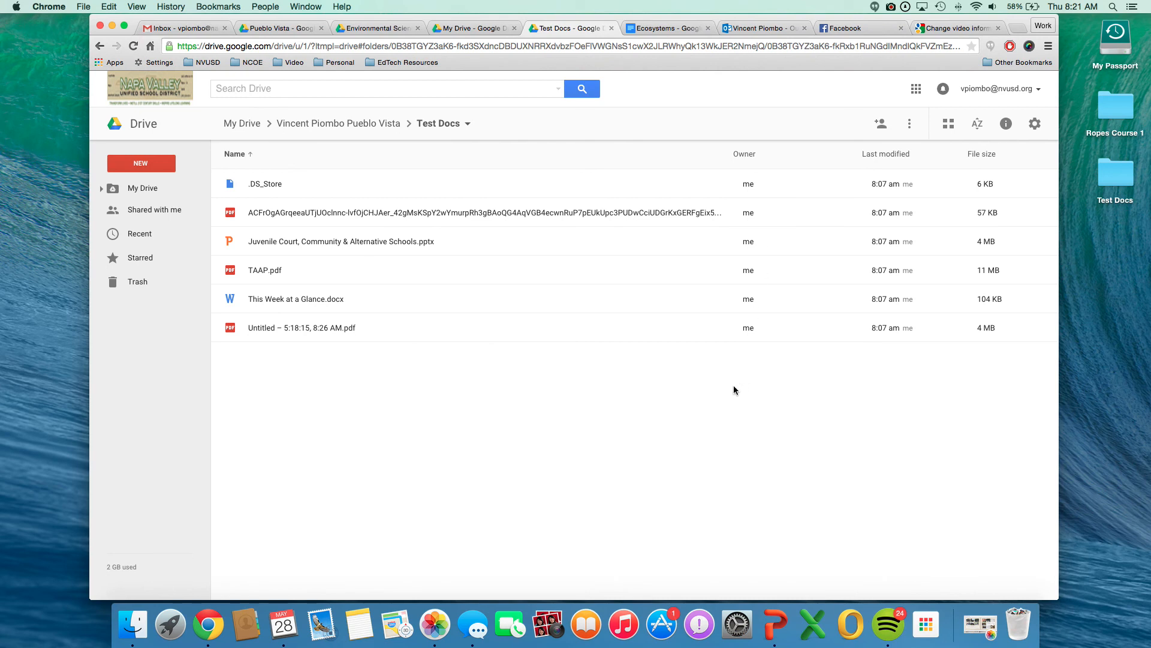
left_click(258, 190)
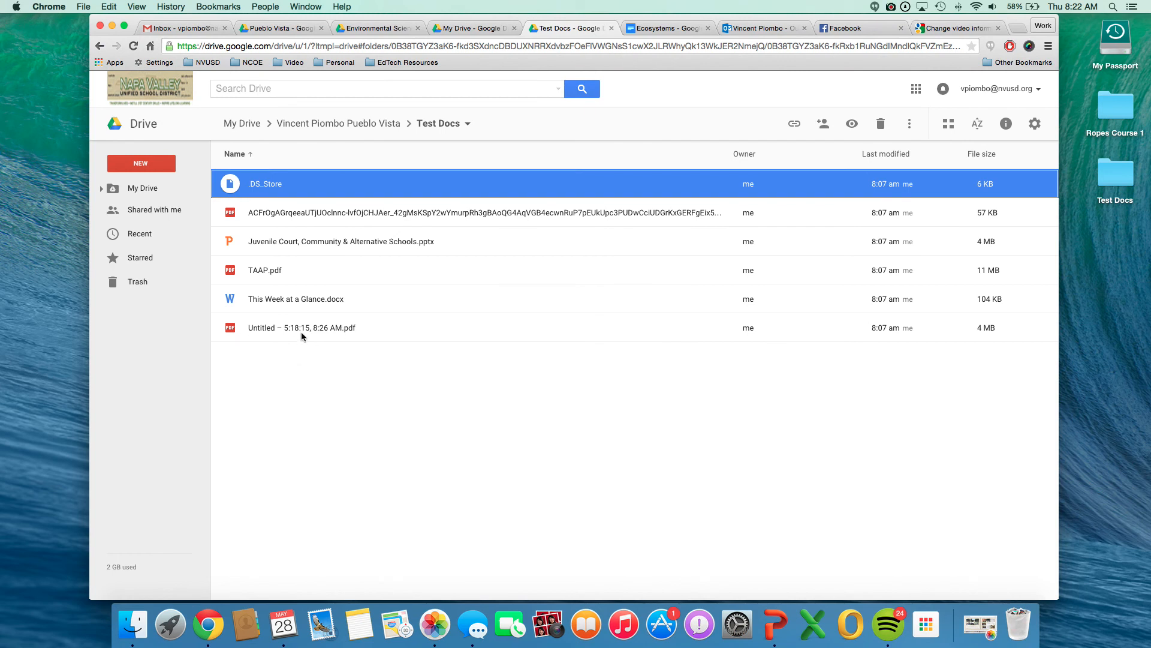
left_click(248, 328, "shift")
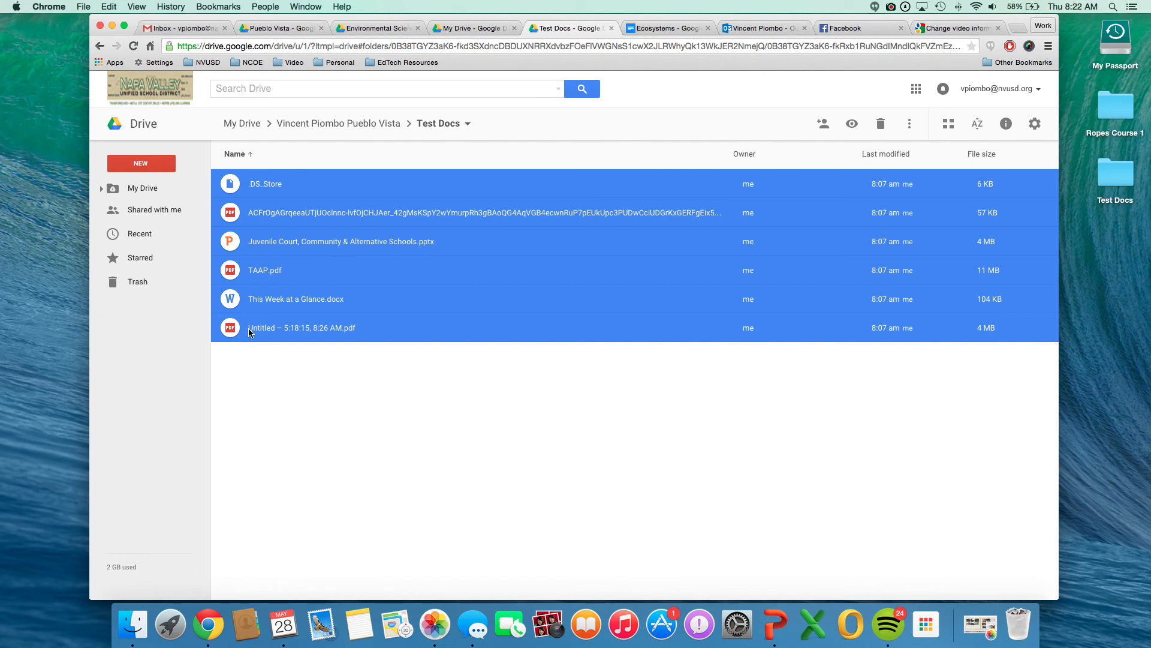
right_click(366, 289)
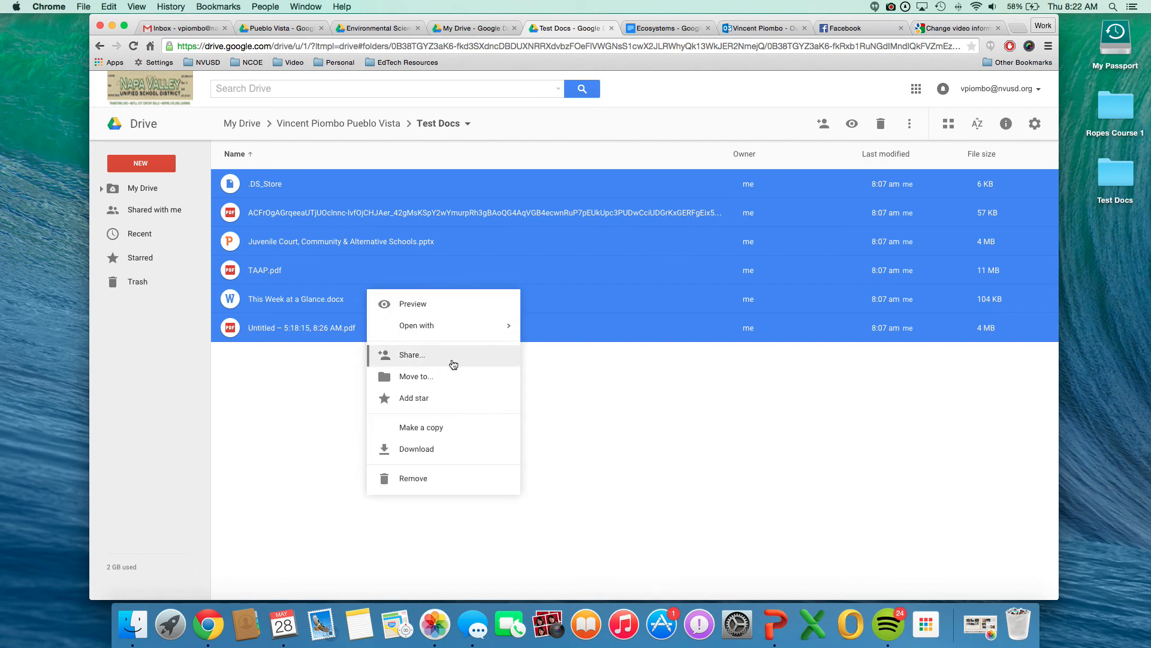
left_click(419, 362)
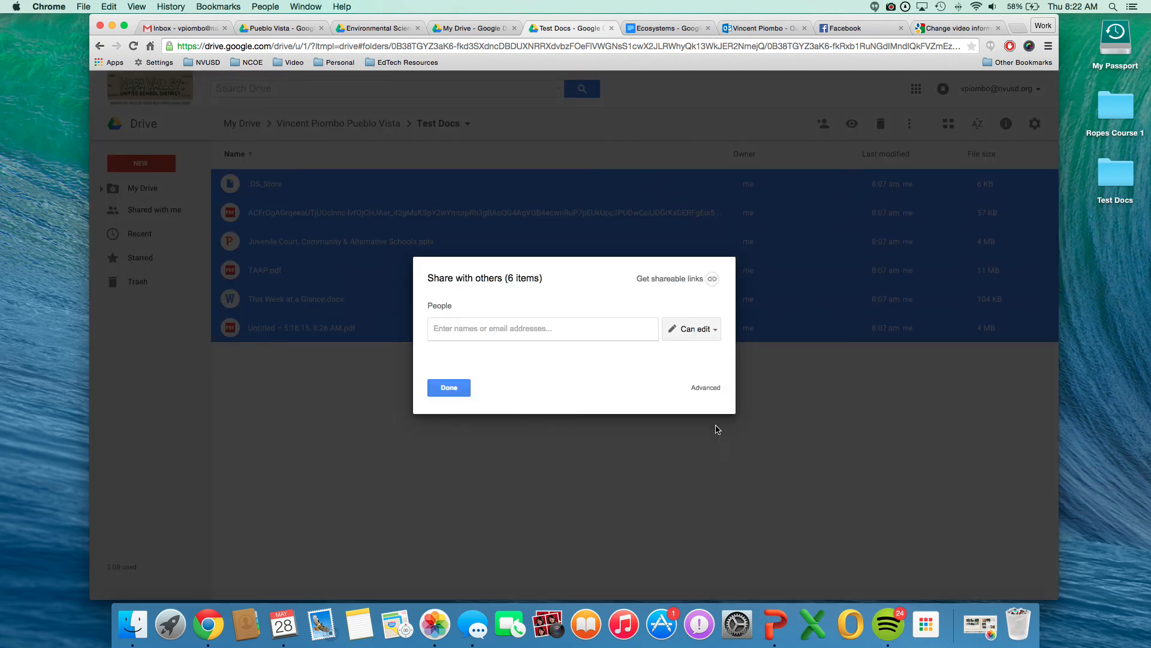
left_click(706, 389)
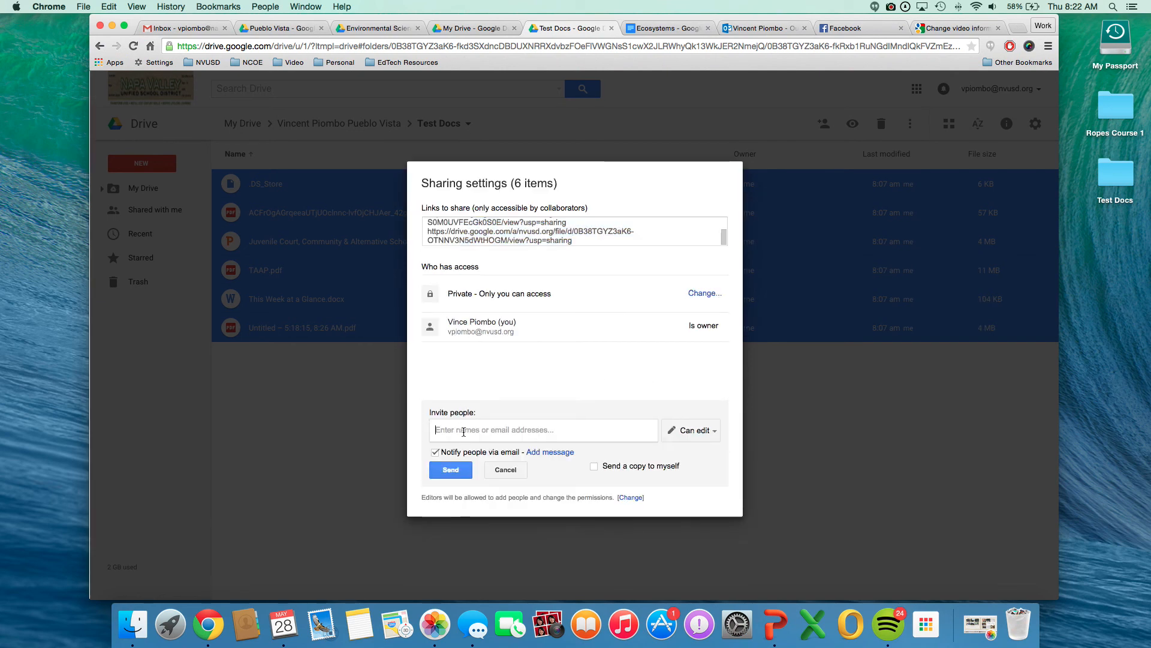
Share the six selected Test Docs files with the same colleague, with Can edit access and no email notification.
type("he")
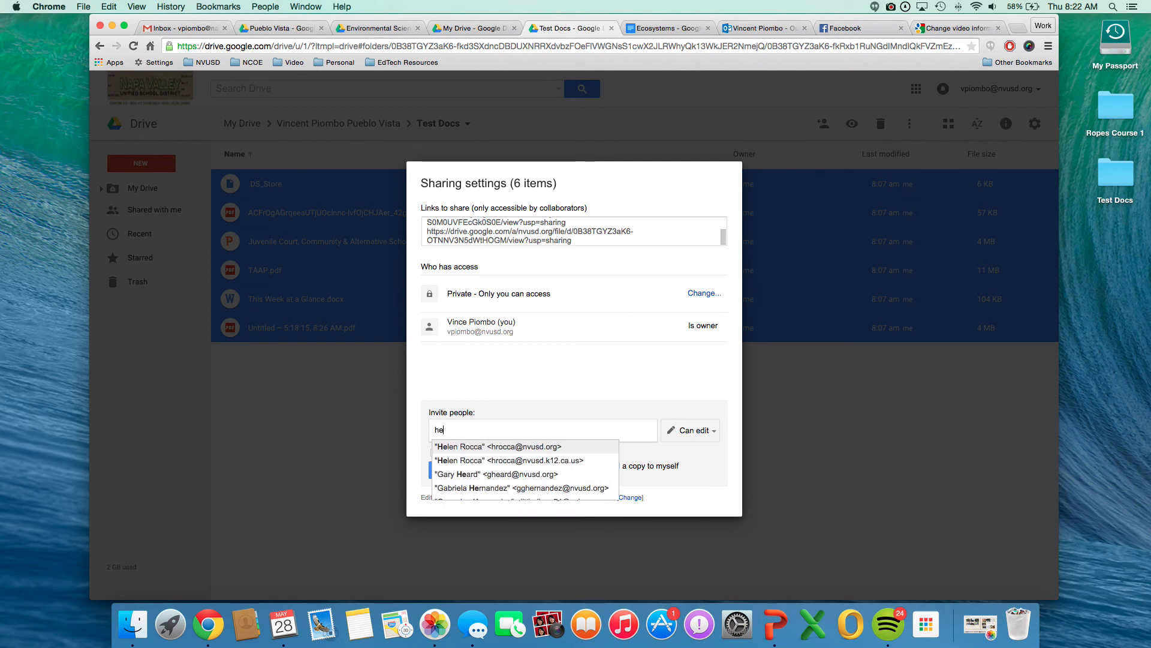
left_click(506, 447)
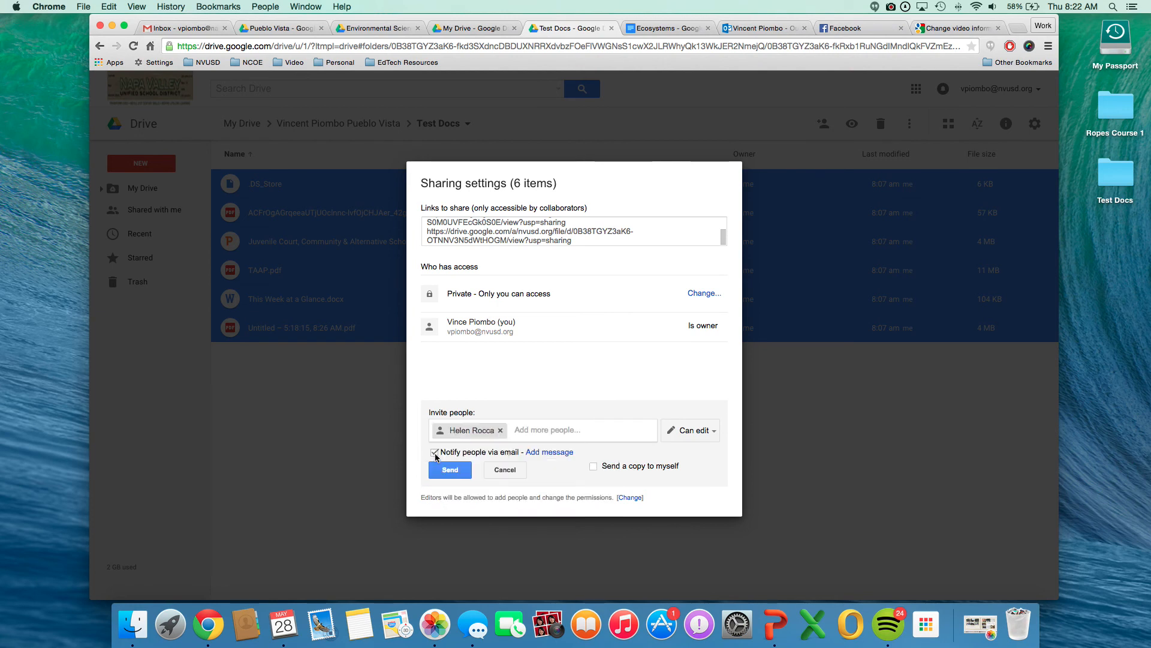
left_click(434, 453)
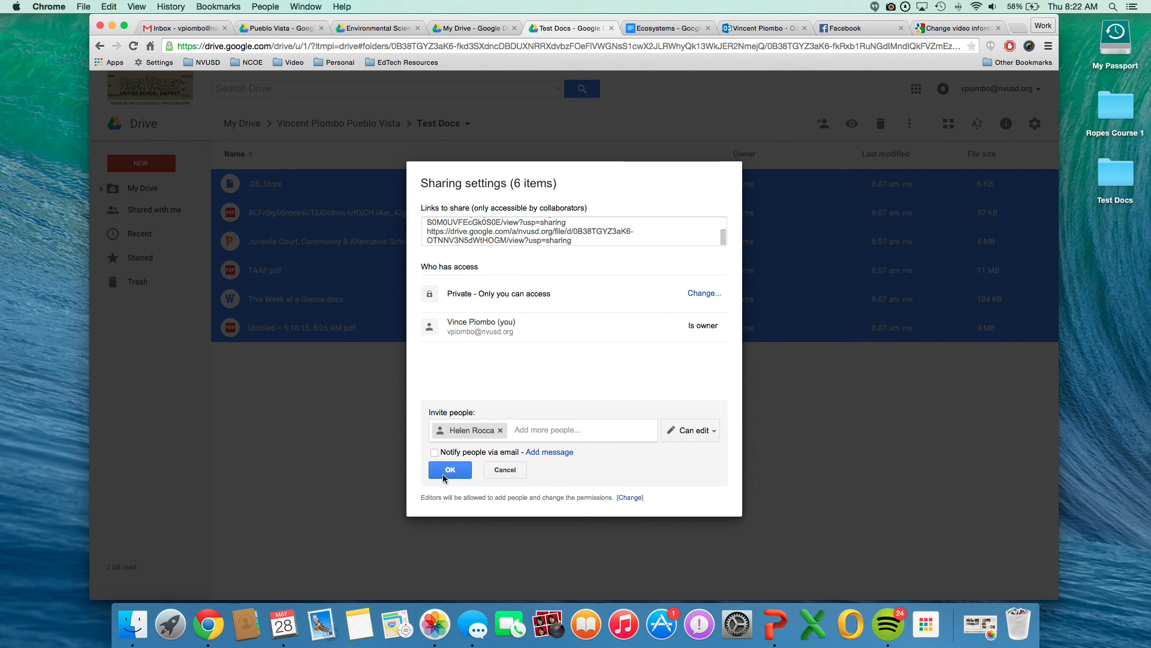
left_click(431, 473)
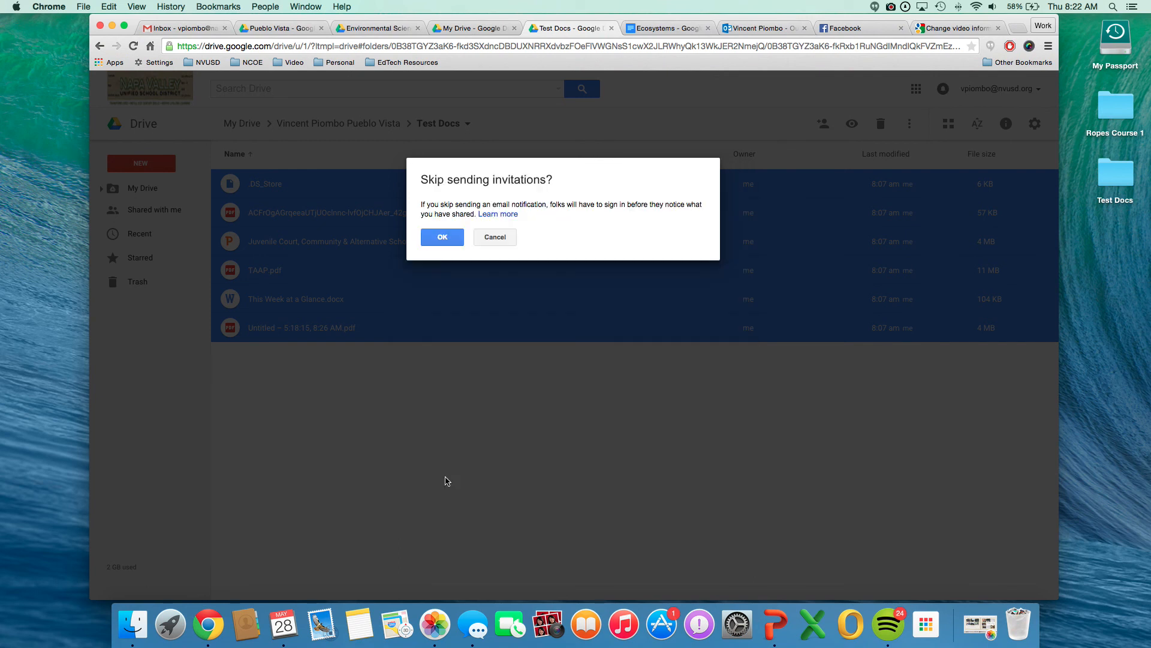
left_click(446, 244)
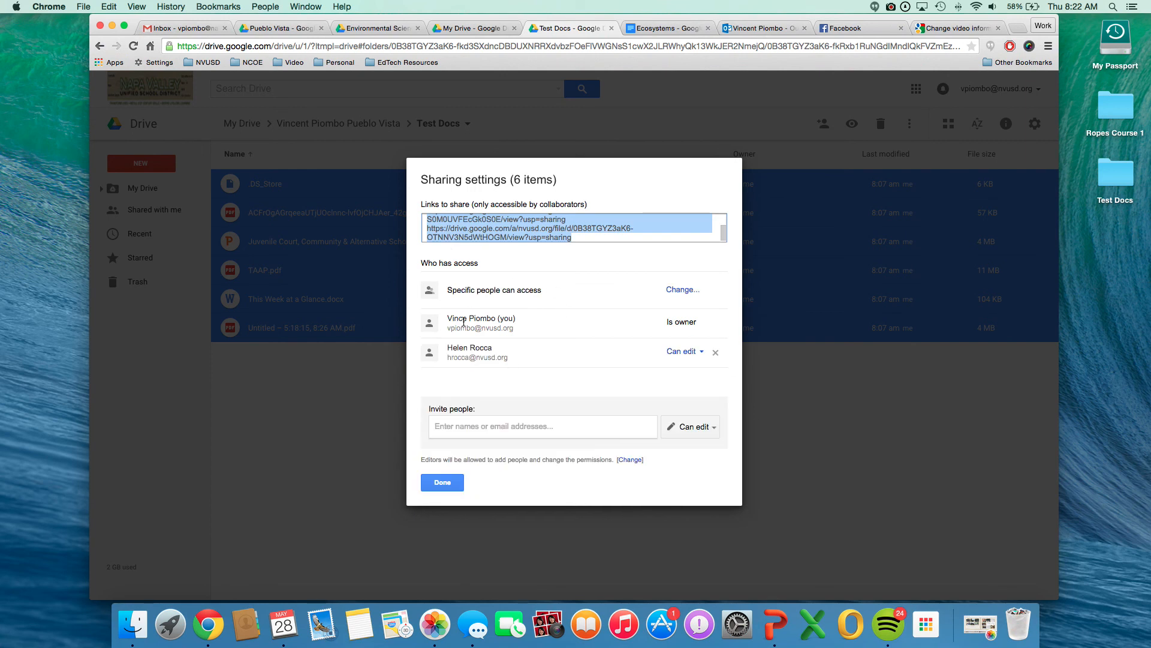
Make the colleague the owner of the six Test Docs files, save the change and close the sharing settings.
left_click(705, 355)
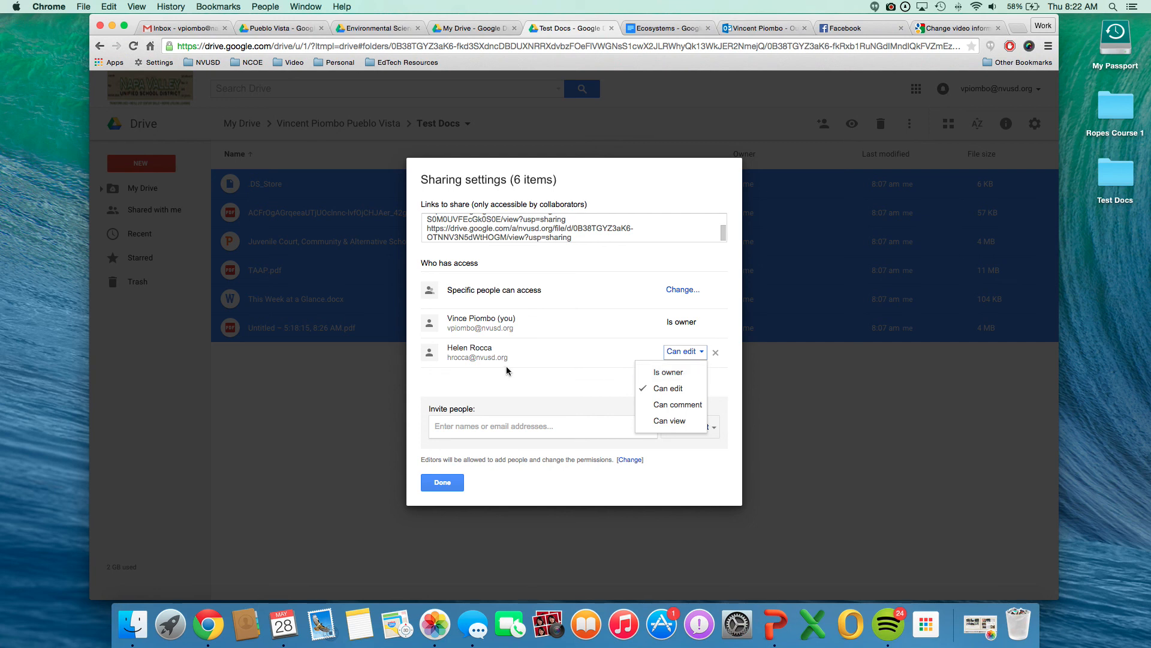
left_click(467, 361)
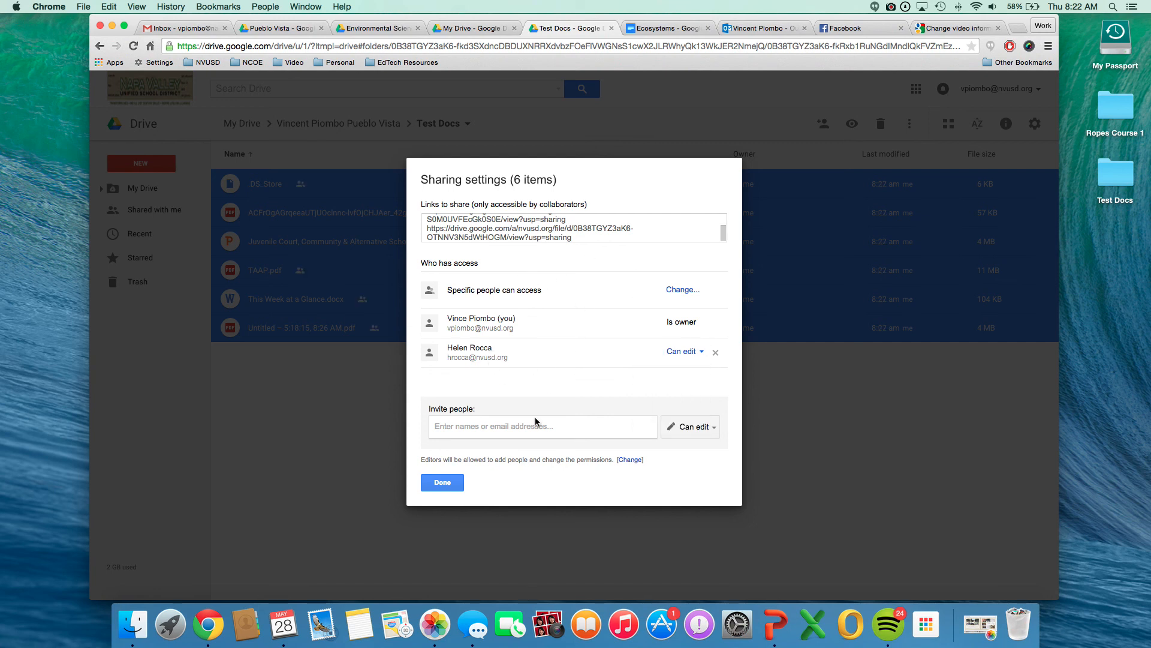
left_click(709, 354)
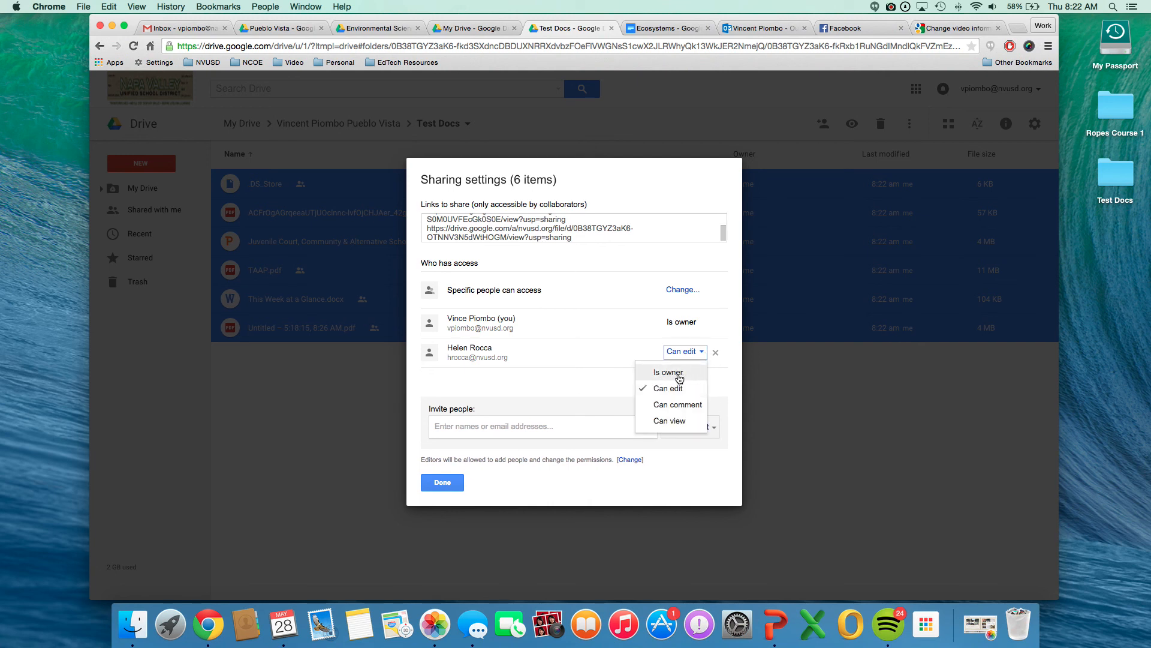
left_click(654, 375)
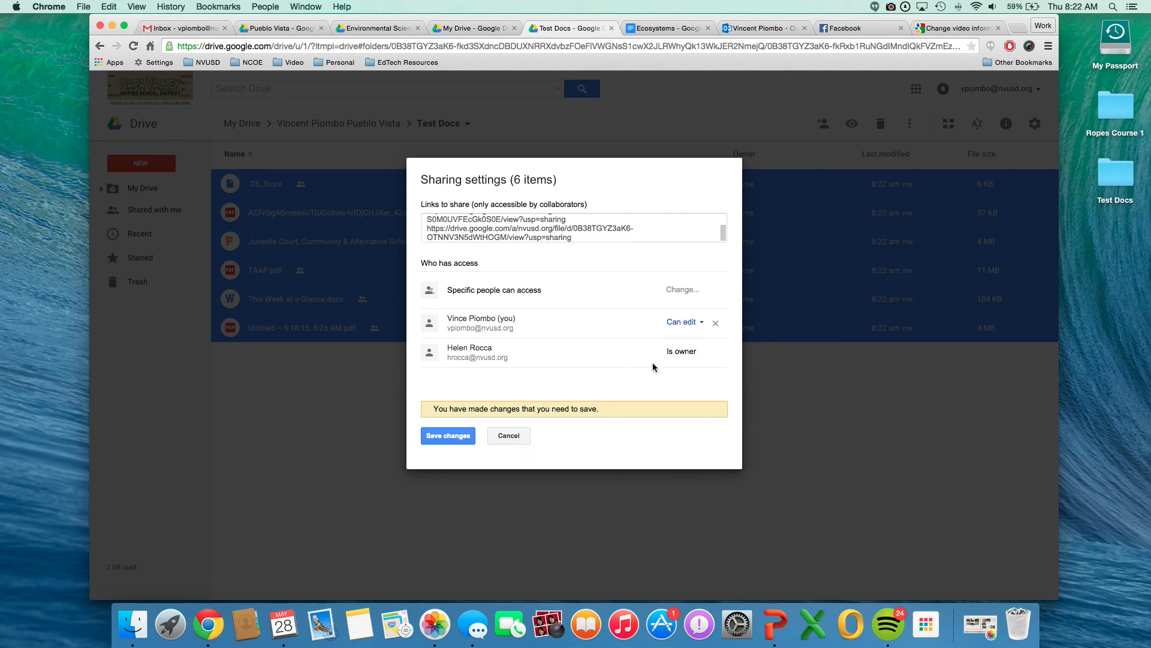
left_click(447, 436)
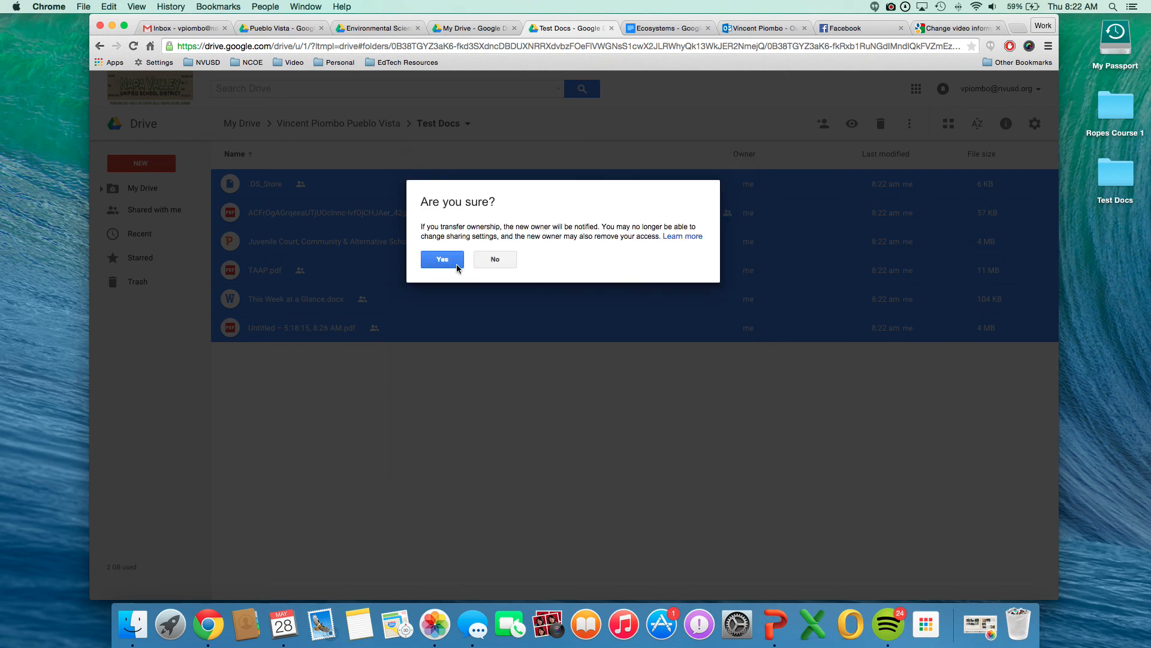
left_click(442, 259)
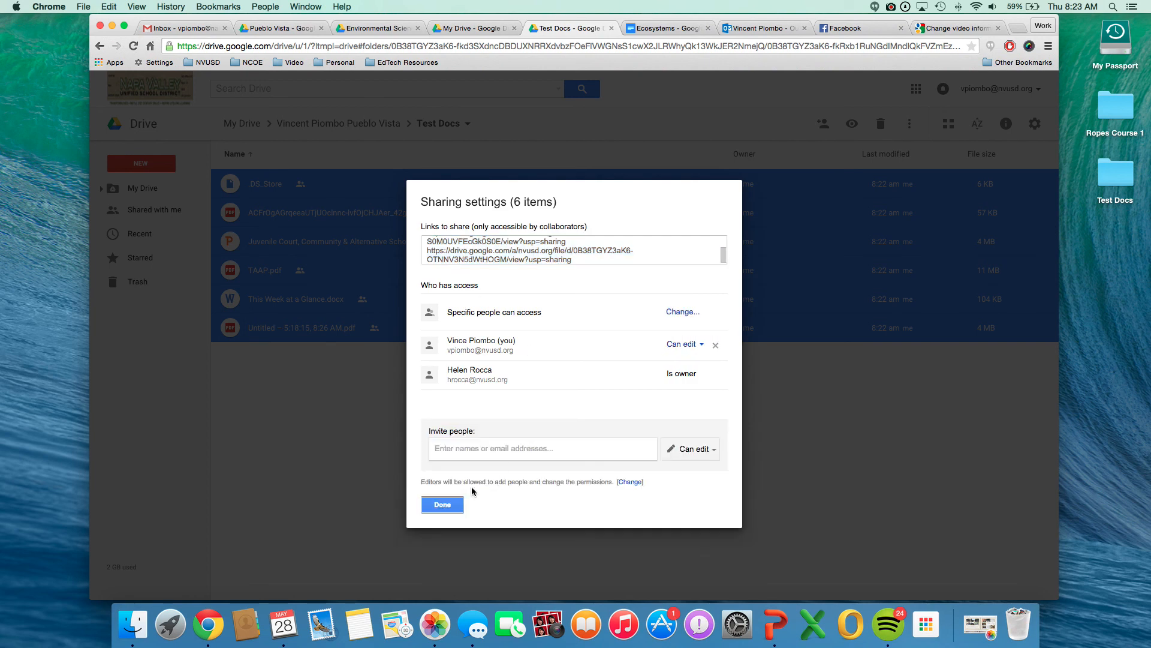
left_click(454, 505)
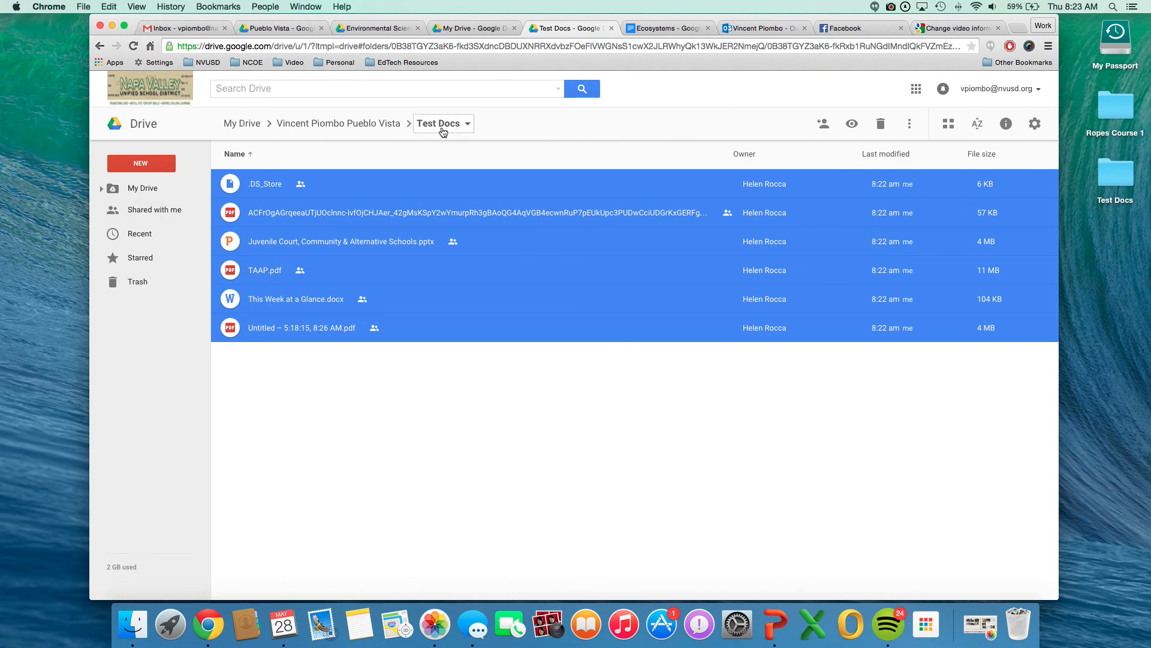
In the parent folder, select the Environmental Science Units and Test Docs folders and open their advanced sharing settings.
left_click(367, 127)
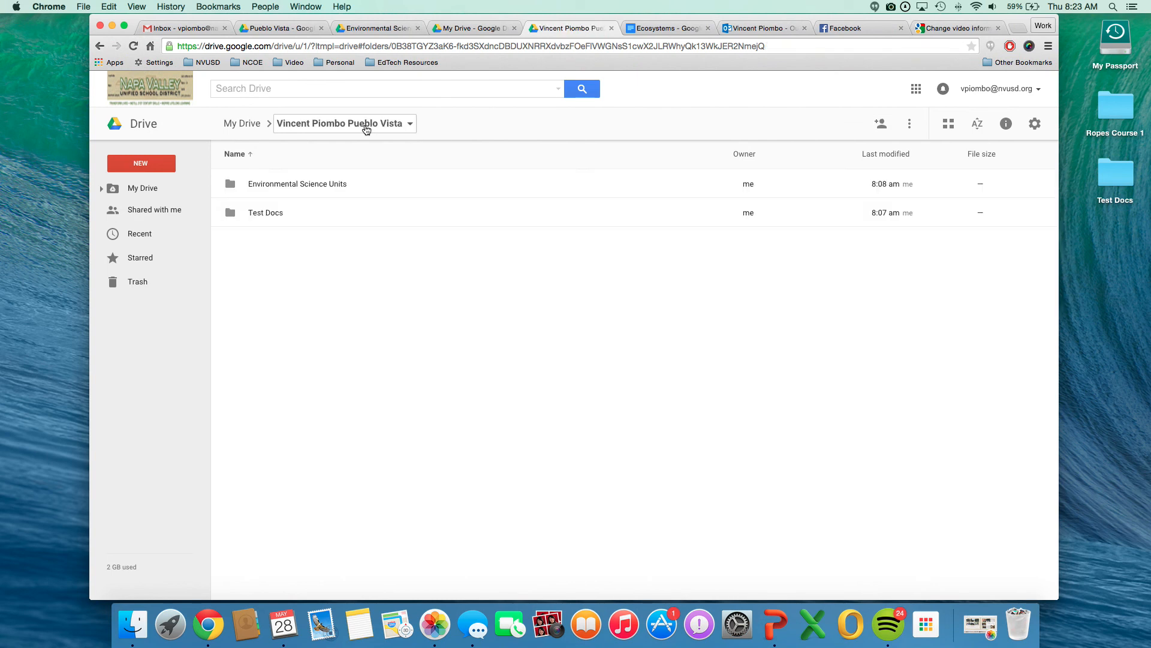
left_click(258, 186)
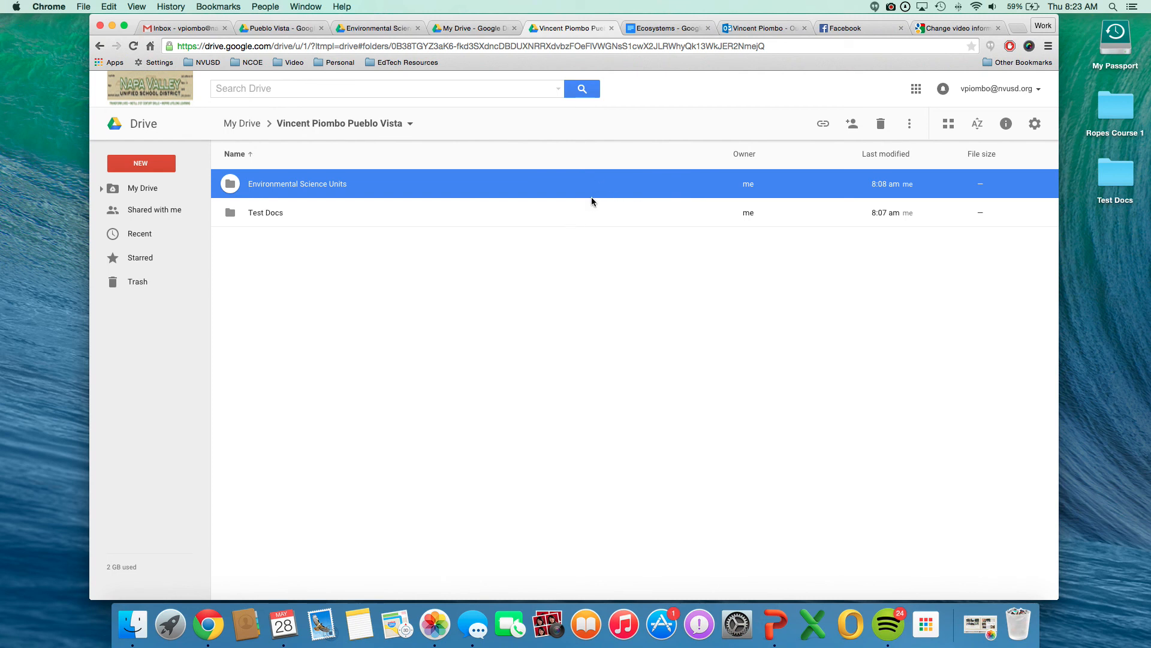
left_click(493, 246)
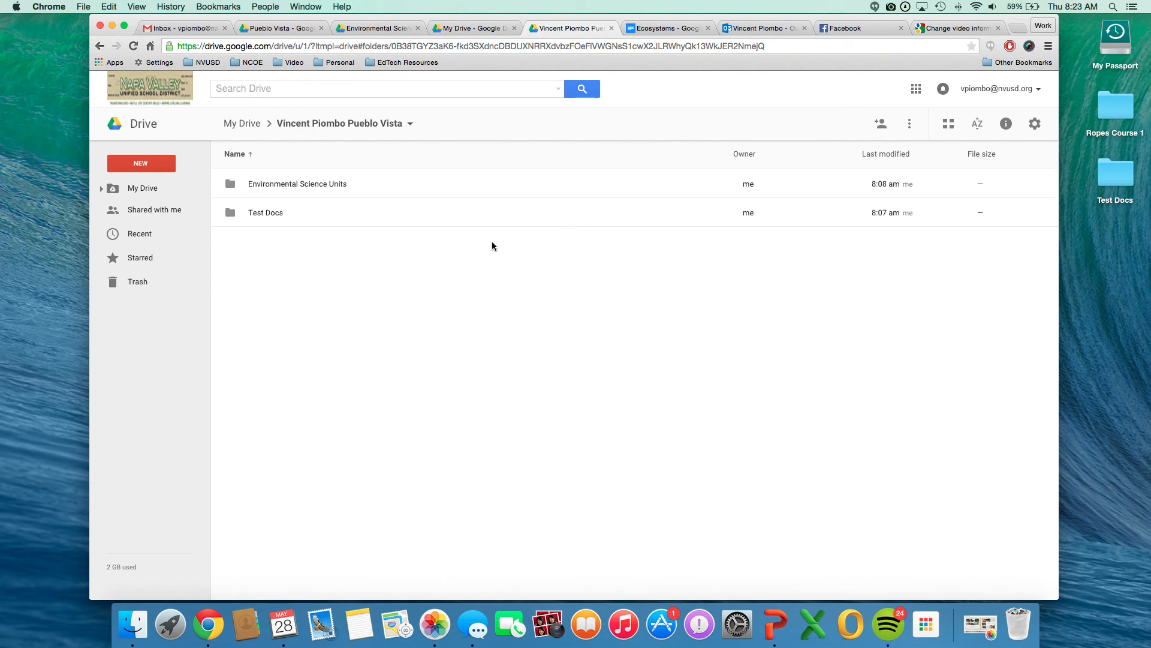
left_click(249, 182)
left_click(271, 209)
left_click(276, 191)
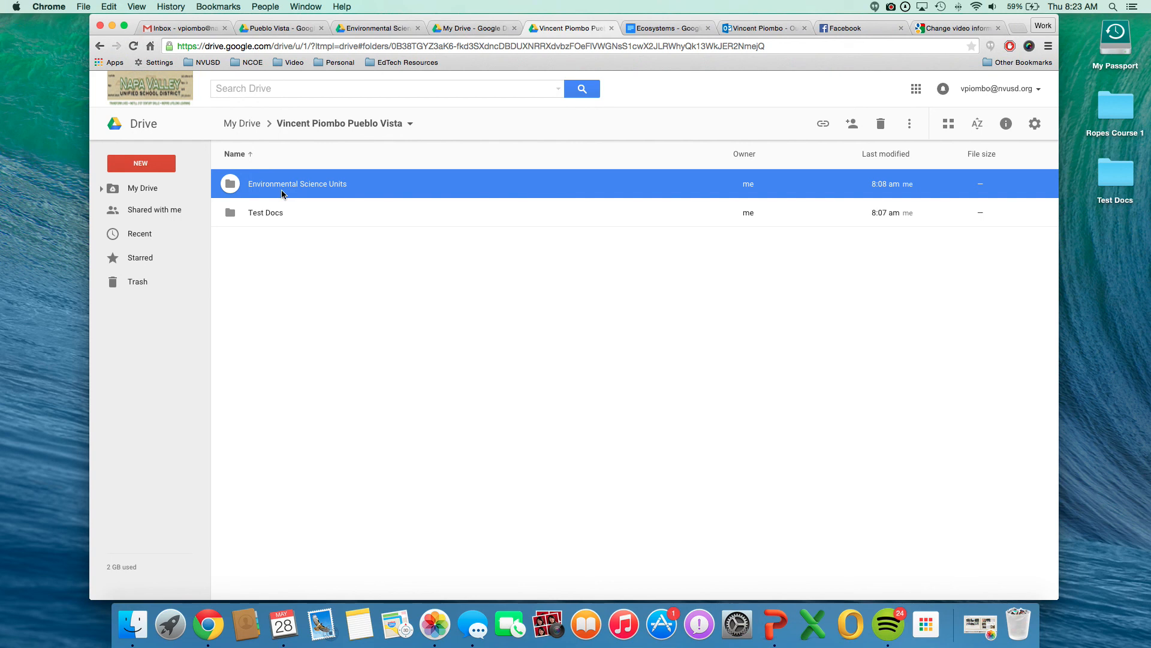
left_click(264, 218, "shift")
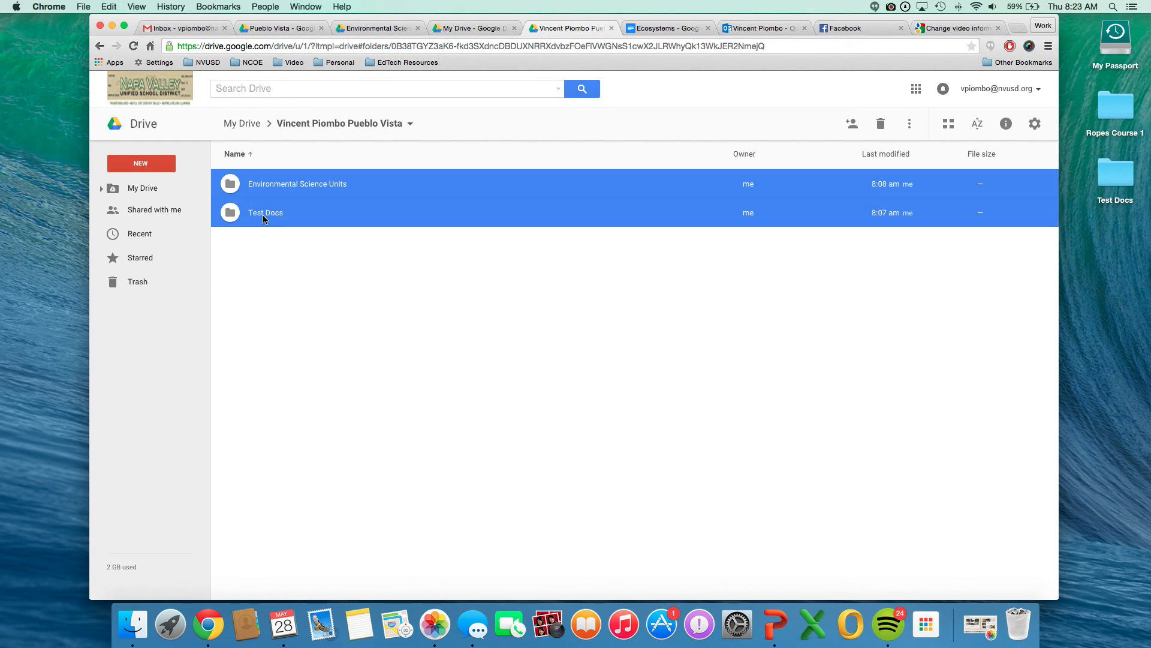
right_click(255, 225)
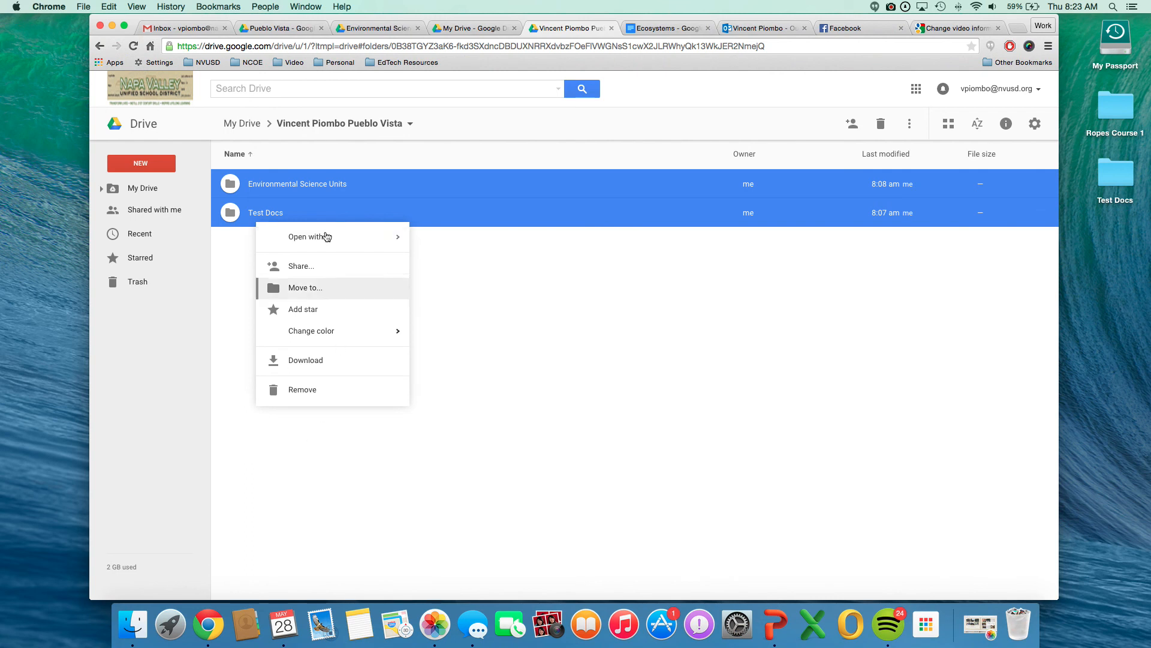
left_click(313, 267)
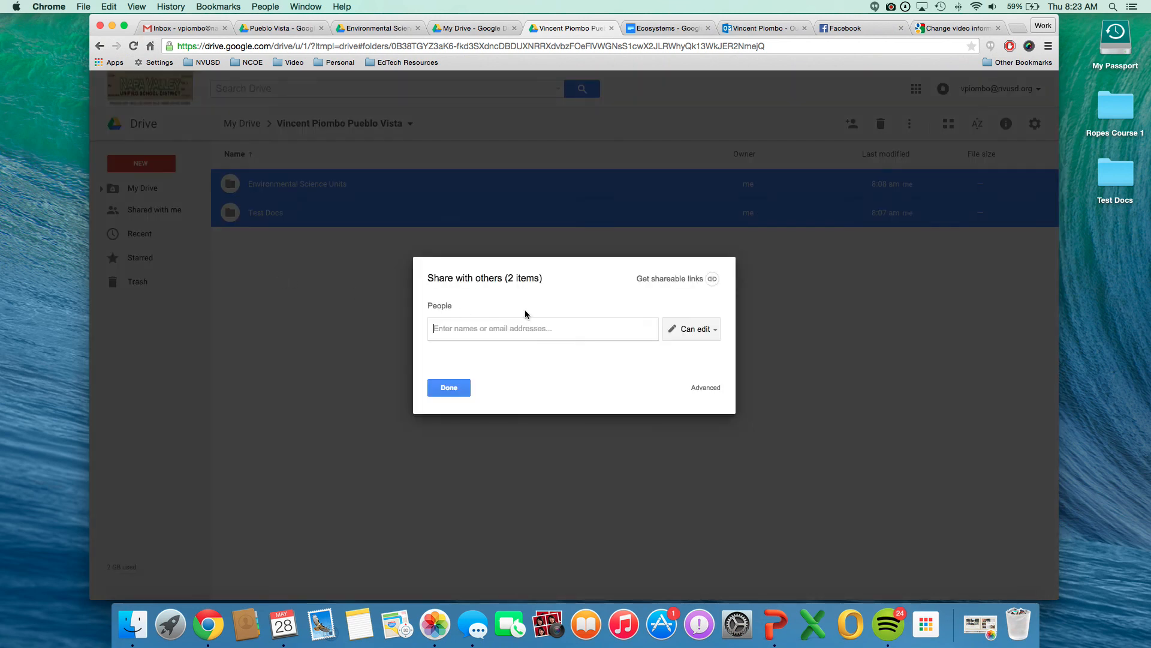
left_click(705, 389)
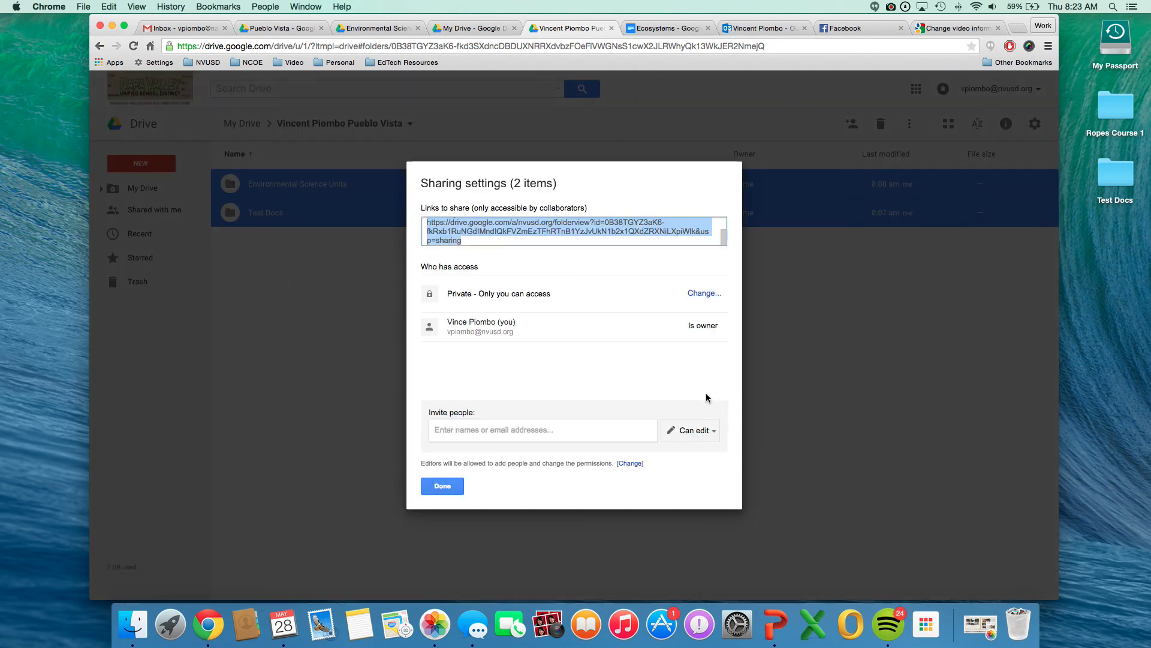
Share the two selected folders with the same colleague, with Can edit access and no email notification.
left_click(623, 435)
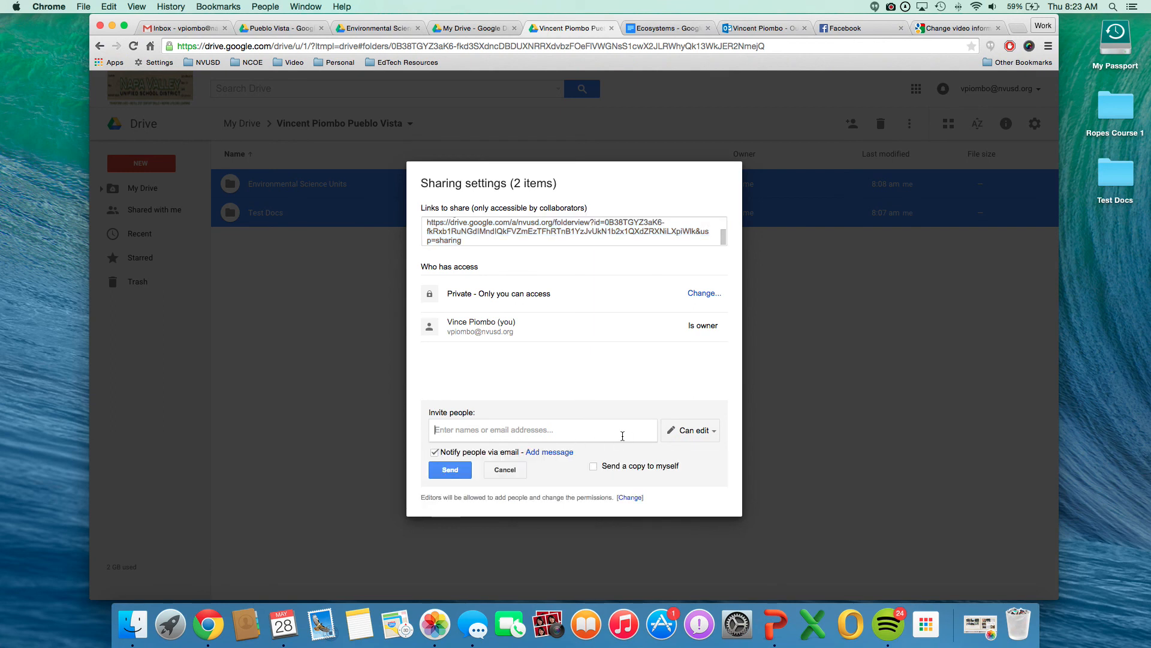
type("he")
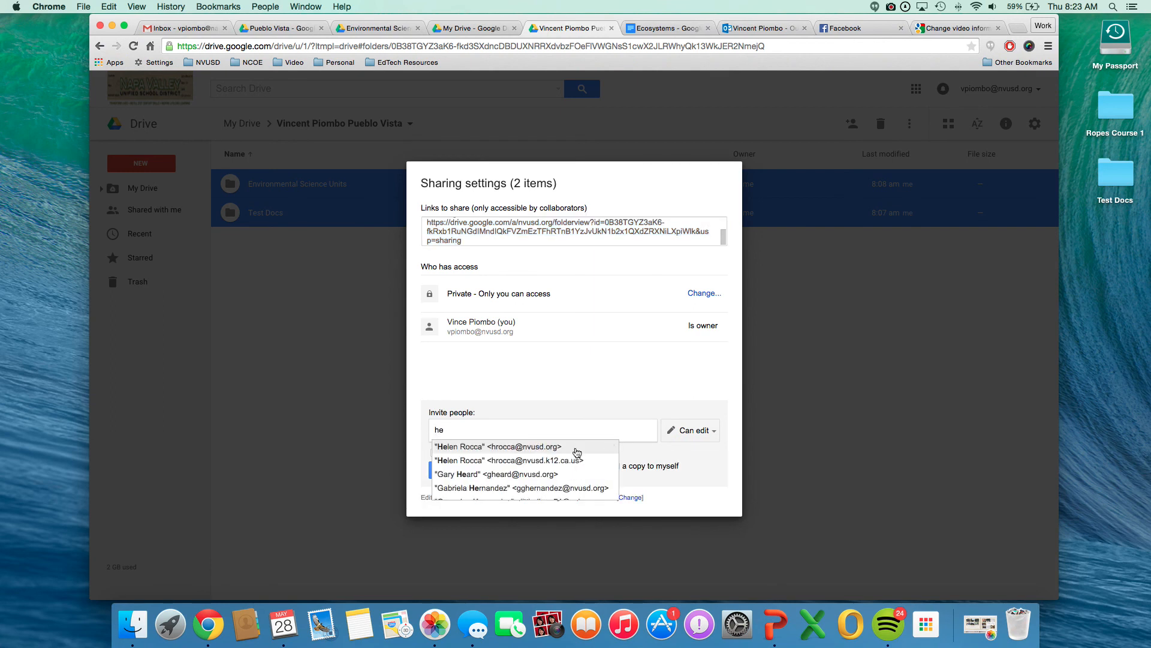
left_click(578, 441)
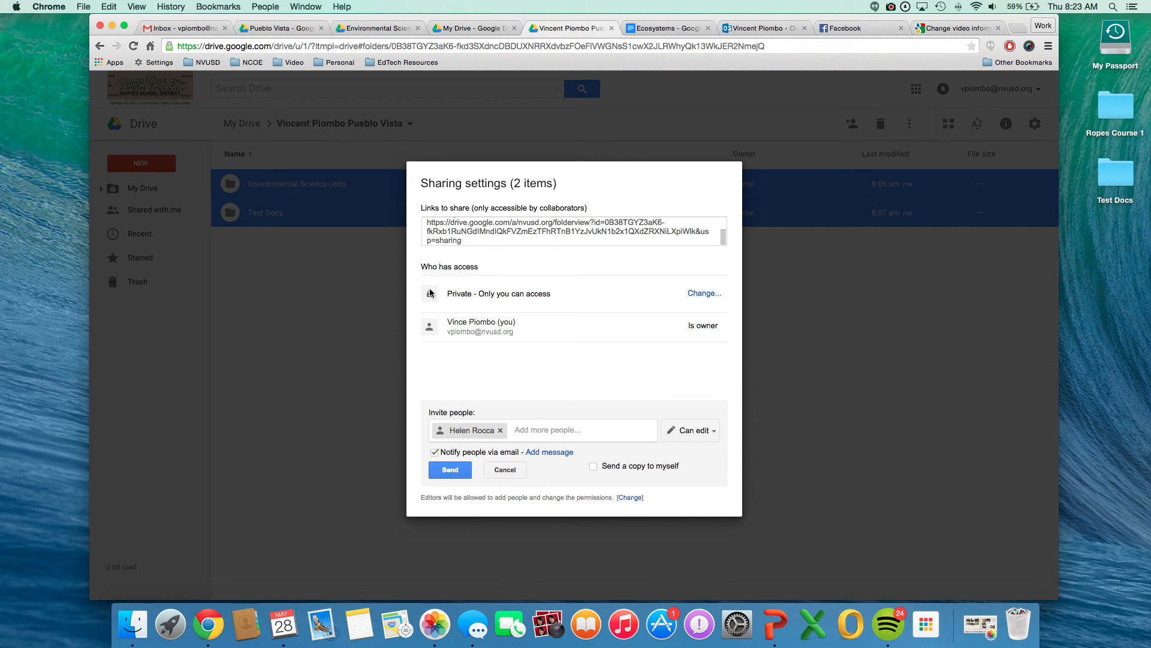
left_click(434, 453)
left_click(451, 470)
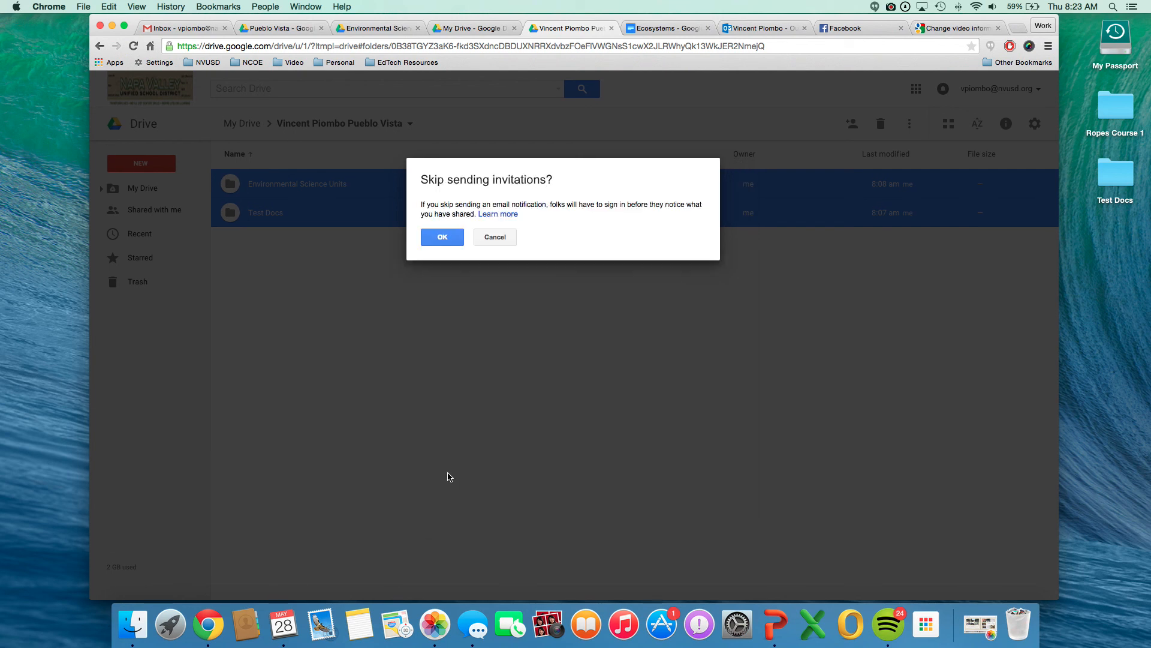
left_click(433, 237)
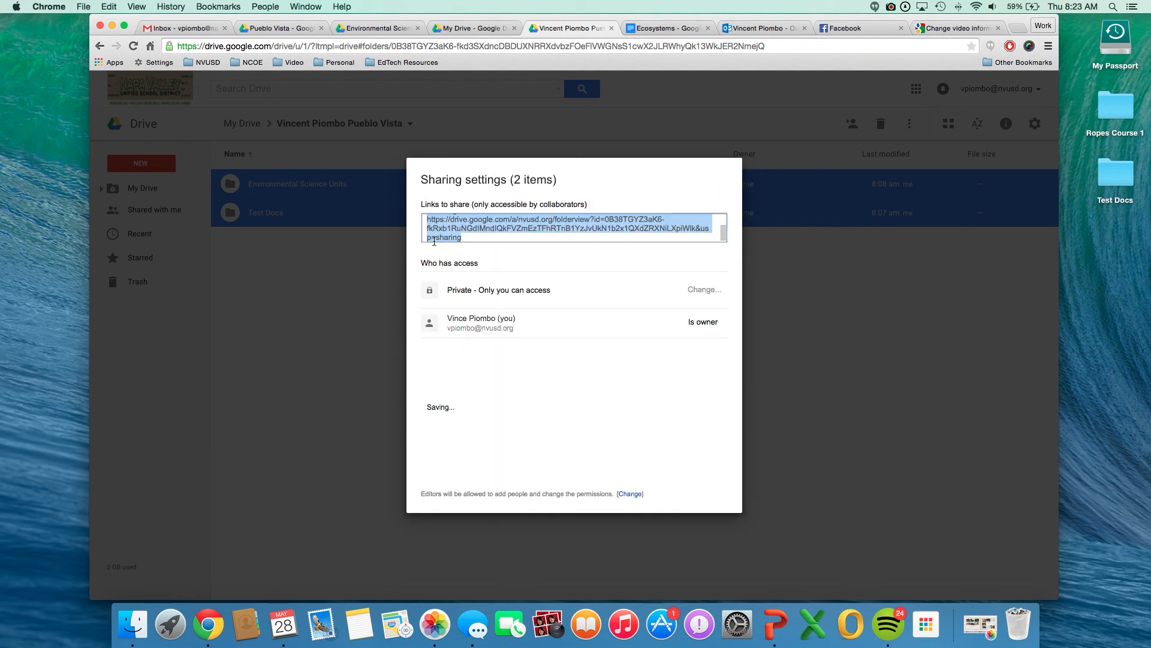
Transfer ownership of the Environmental Science Units and Test Docs folders to the colleague and save the change.
left_click(690, 352)
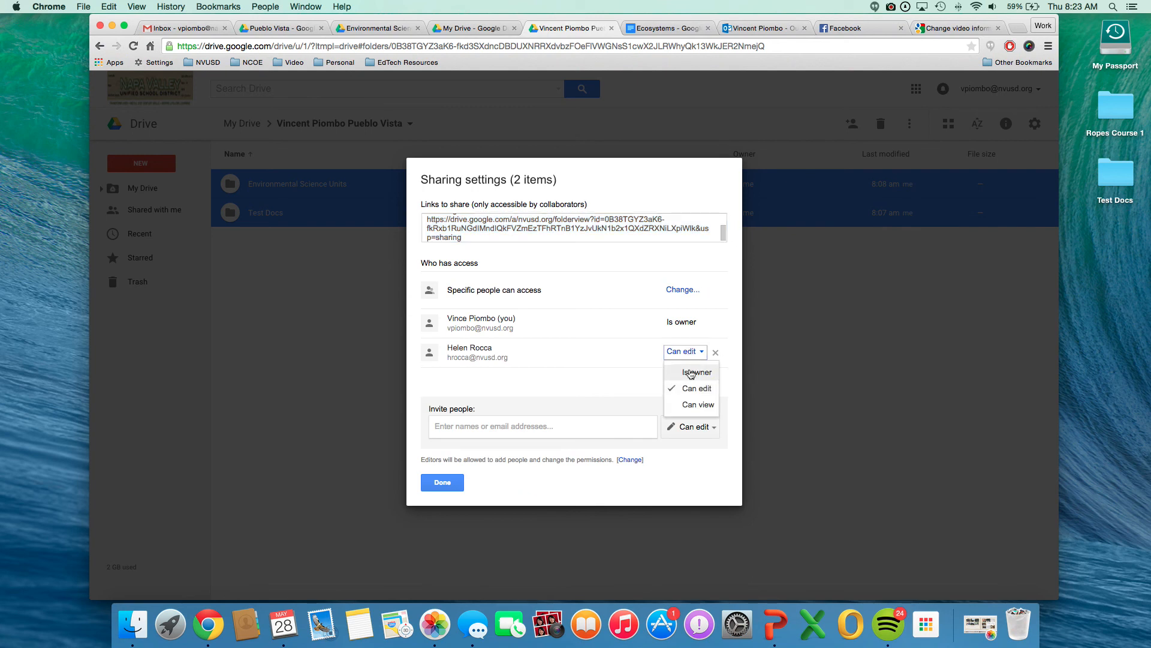
left_click(683, 372)
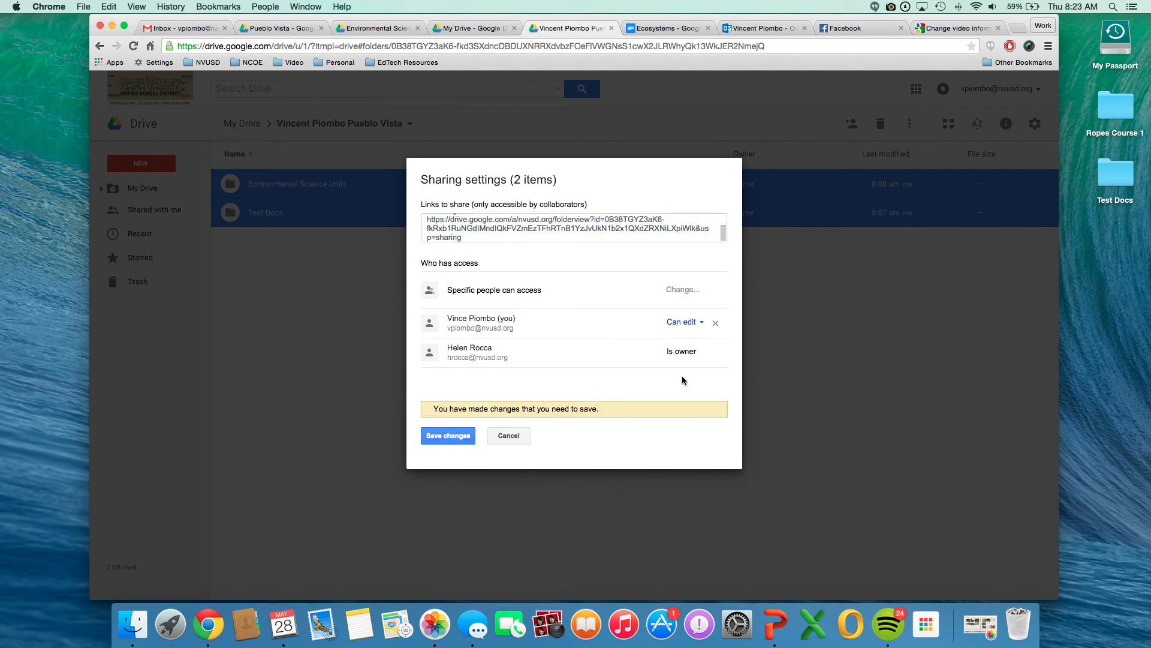
left_click(451, 442)
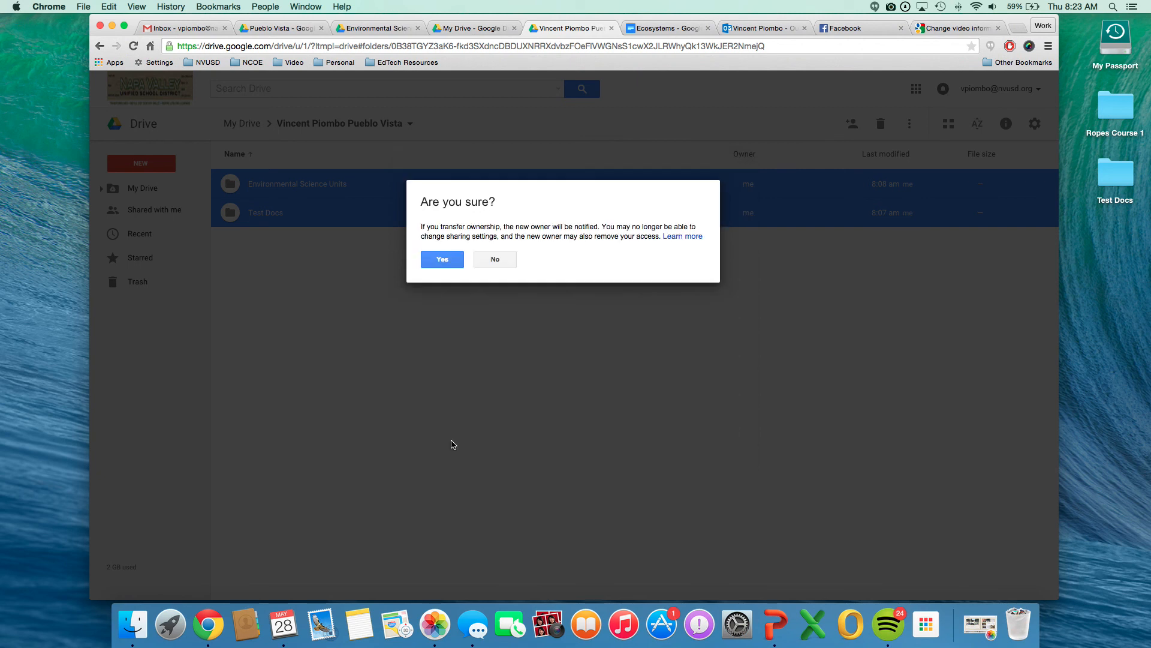
left_click(434, 264)
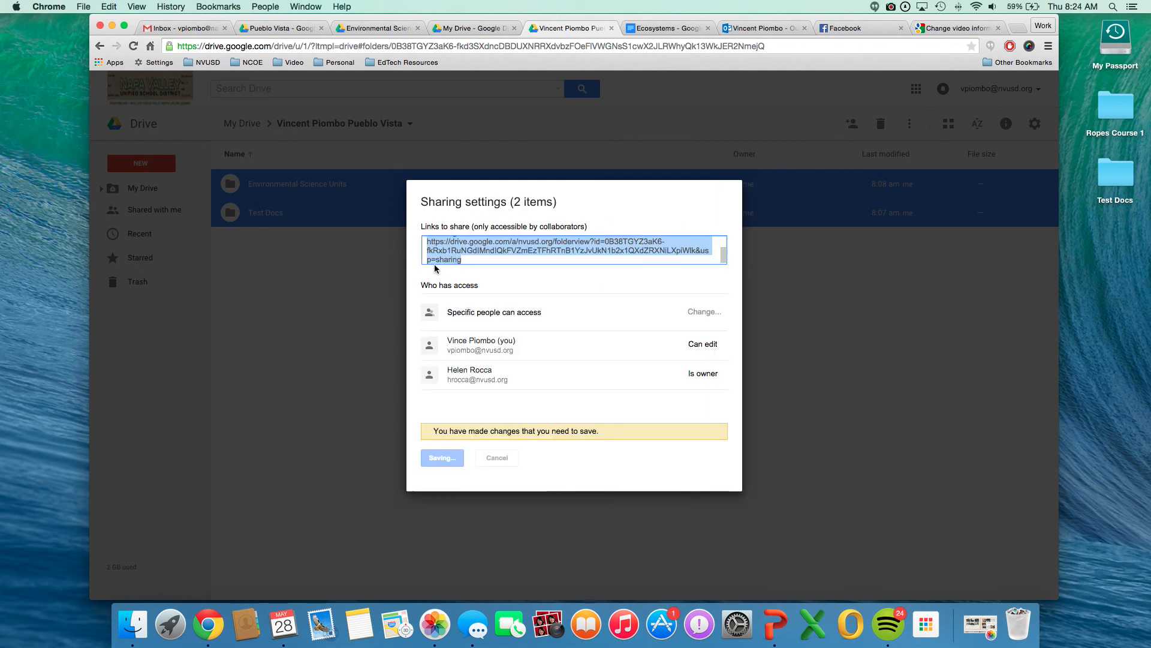
Close the two folders' sharing settings and open advanced sharing for their parent folder in My Drive.
left_click(451, 506)
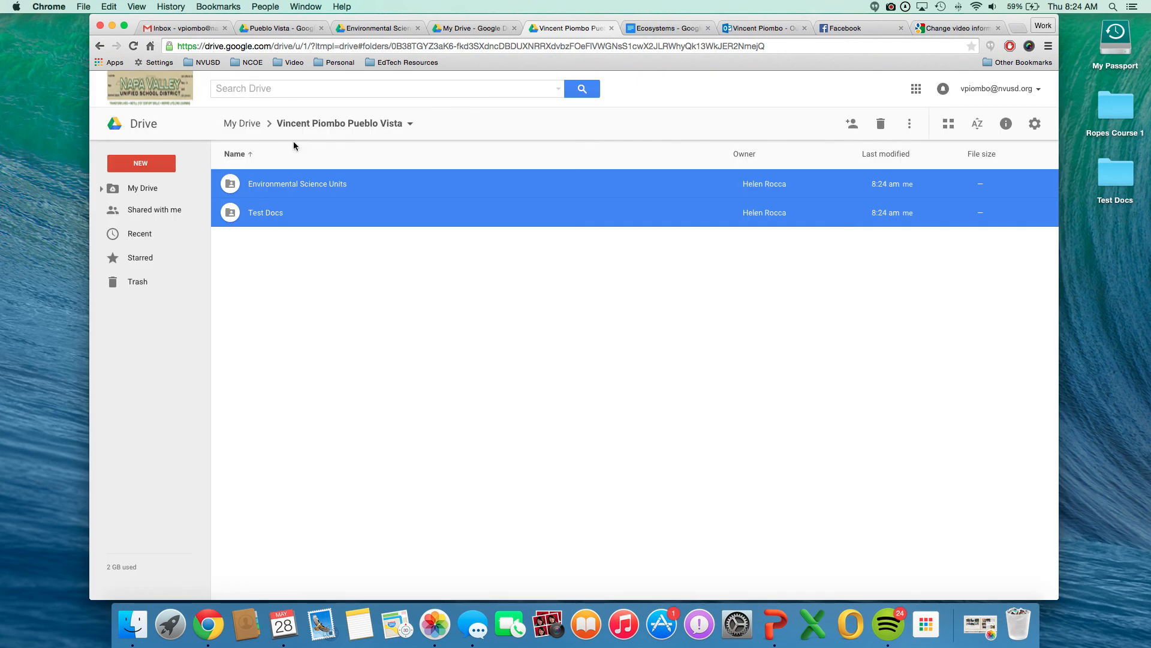
left_click(251, 123)
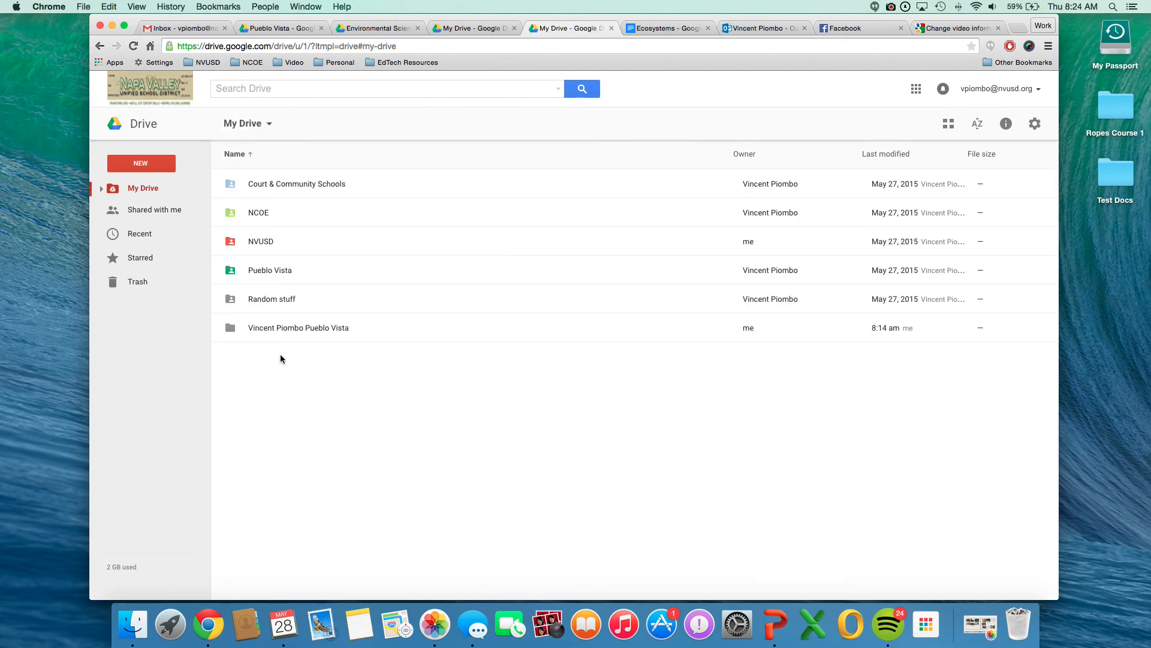
right_click(233, 330)
left_click(556, 384)
right_click(271, 331)
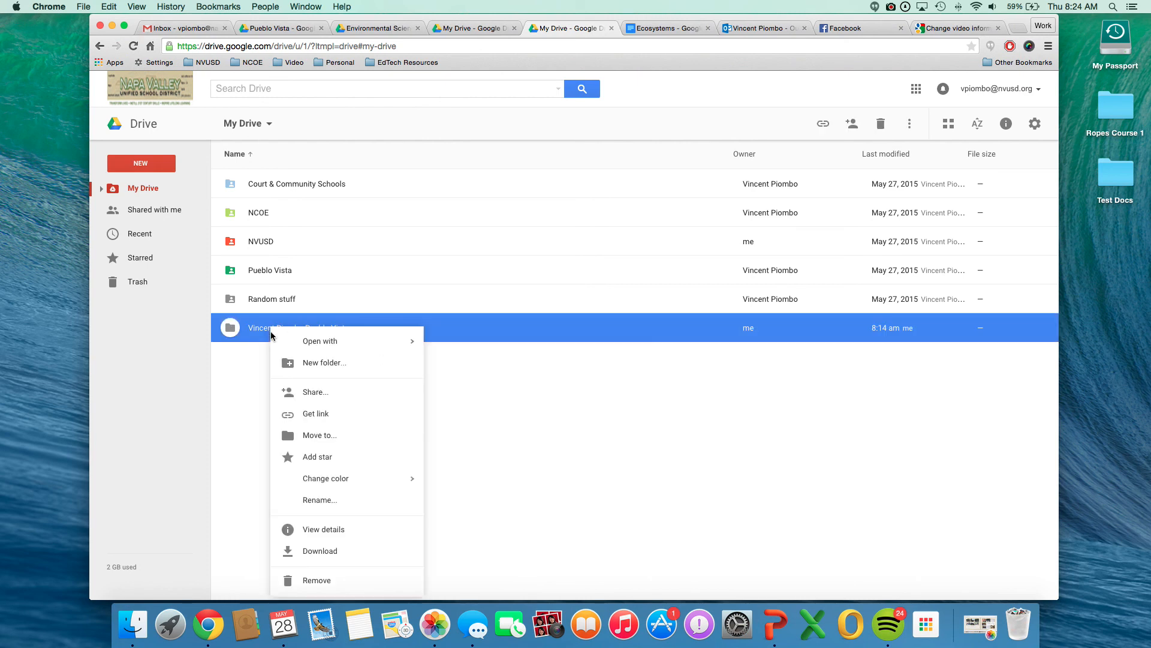
left_click(329, 397)
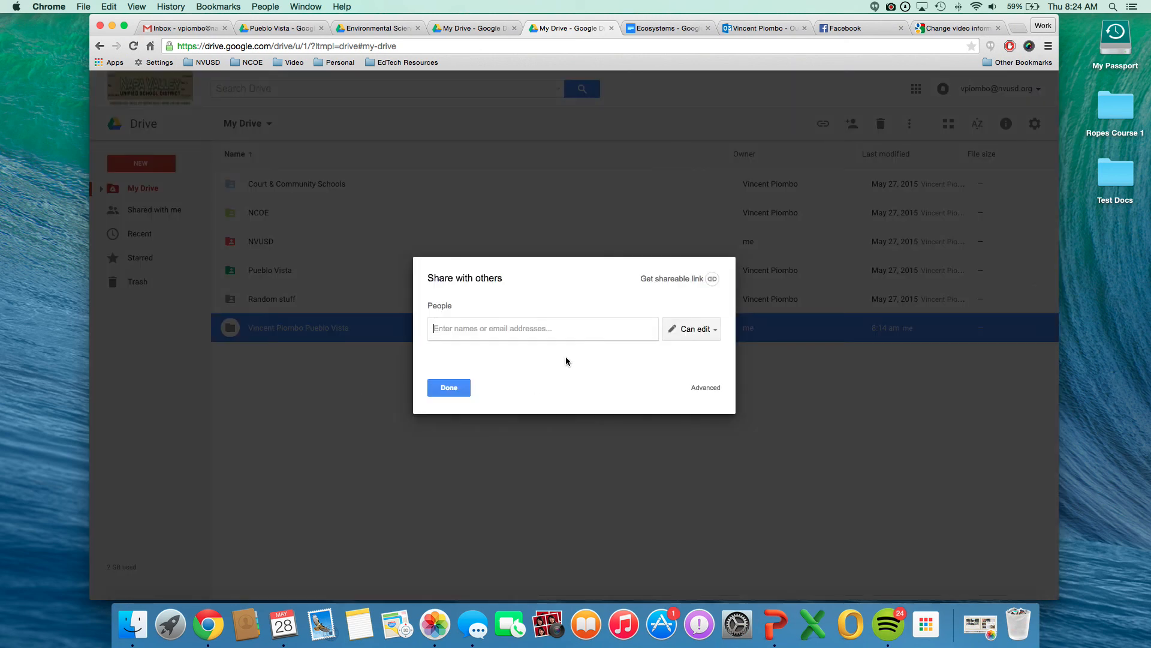
type("he")
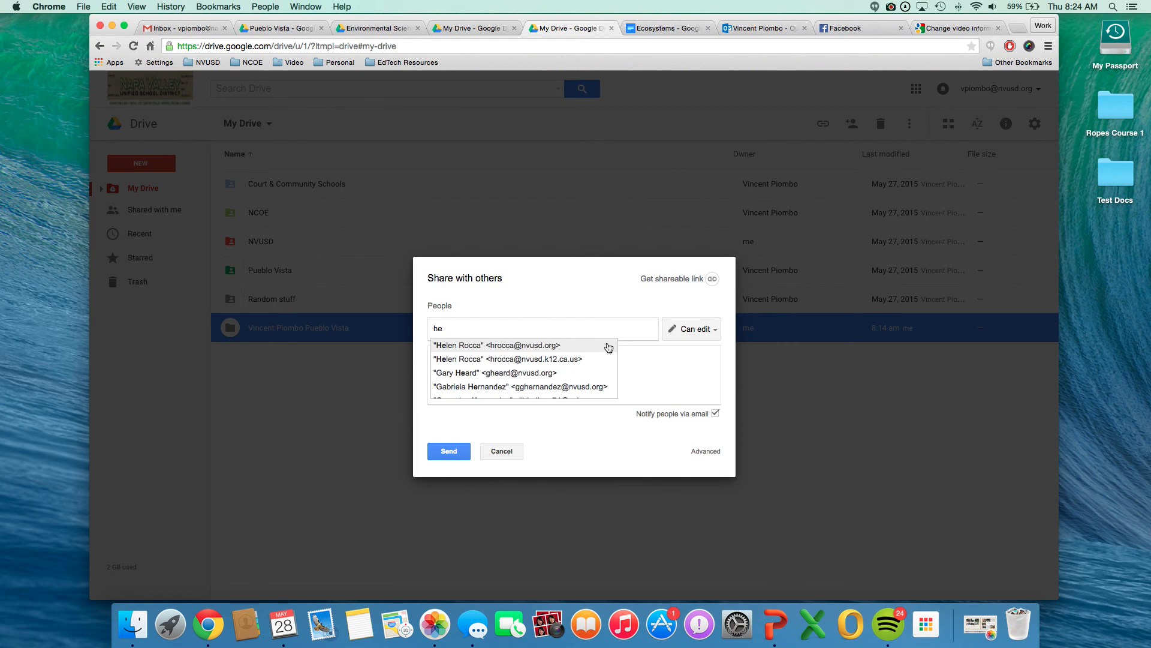
left_click(699, 453)
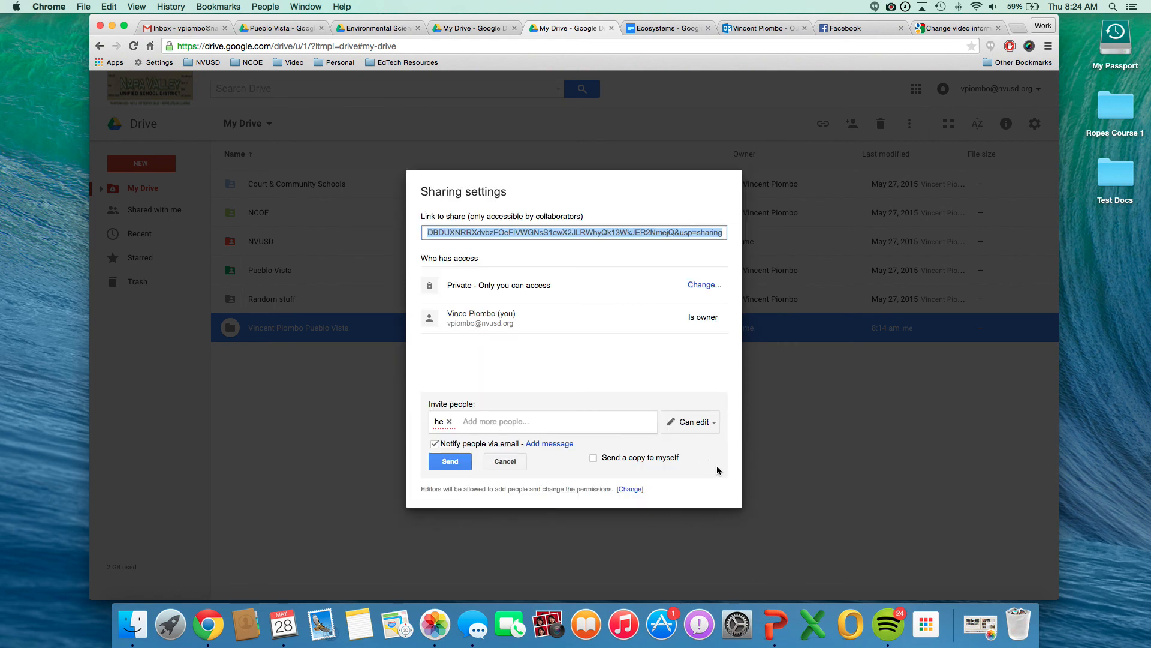
Share the parent folder with the same colleague, with Can edit access and email notification left on.
left_click(450, 422)
type("h")
key("BackSpace")
type("h")
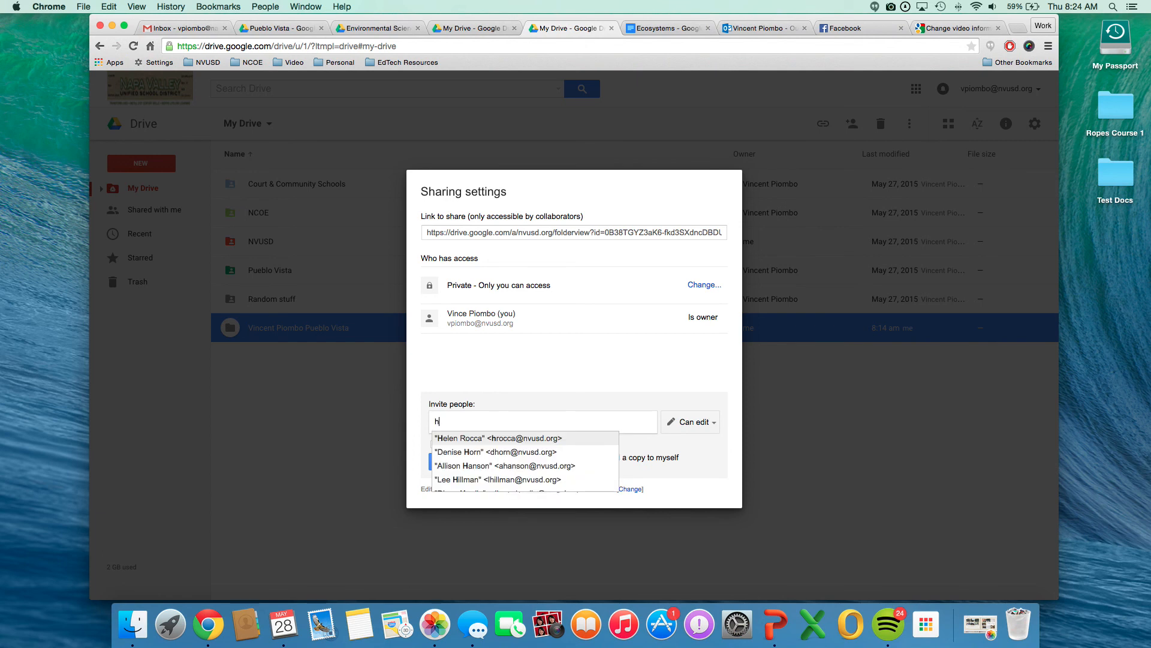
left_click(447, 439)
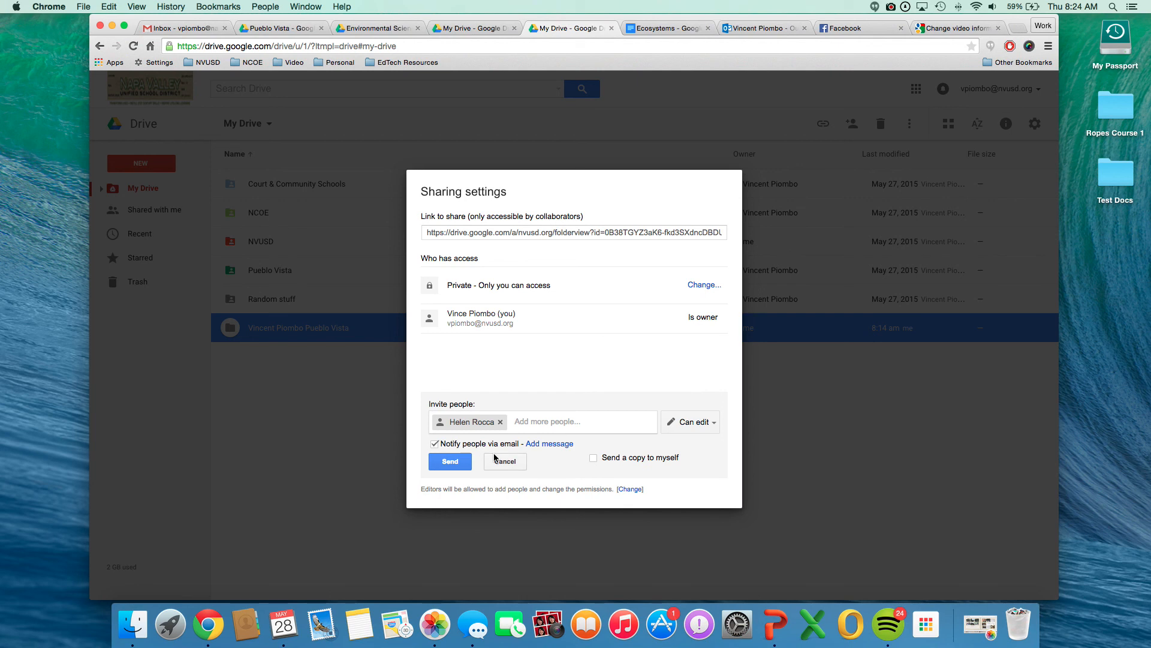
left_click(450, 462)
Transfer ownership of the parent folder to the colleague, save and confirm the change, and close the sharing settings.
left_click(682, 349)
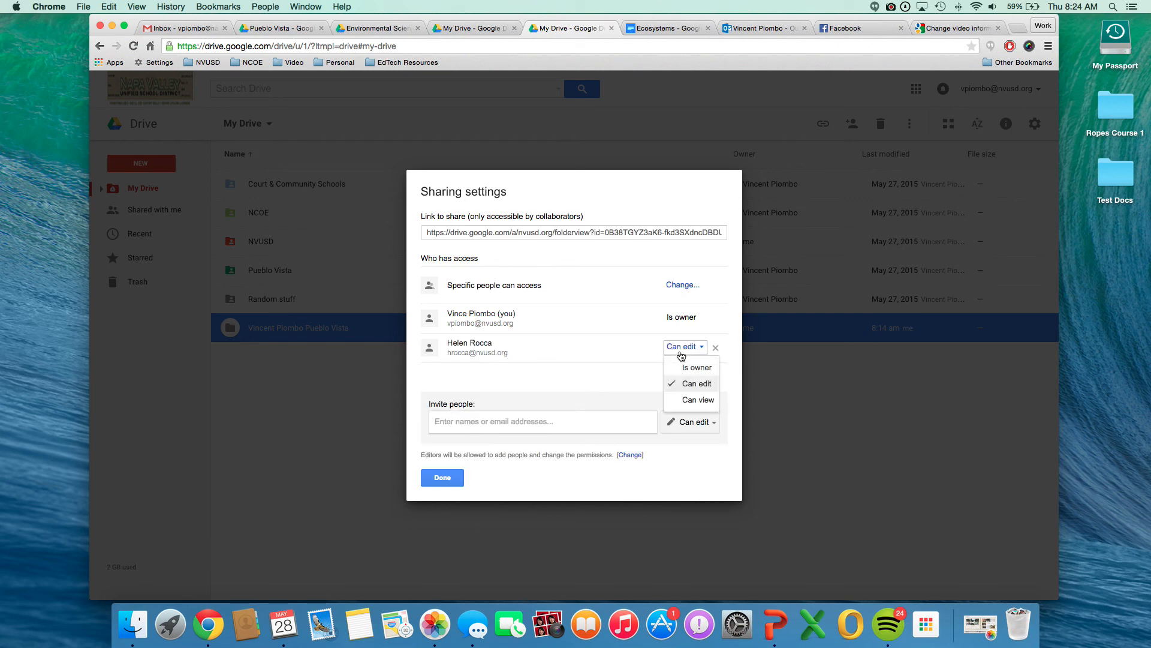
left_click(691, 368)
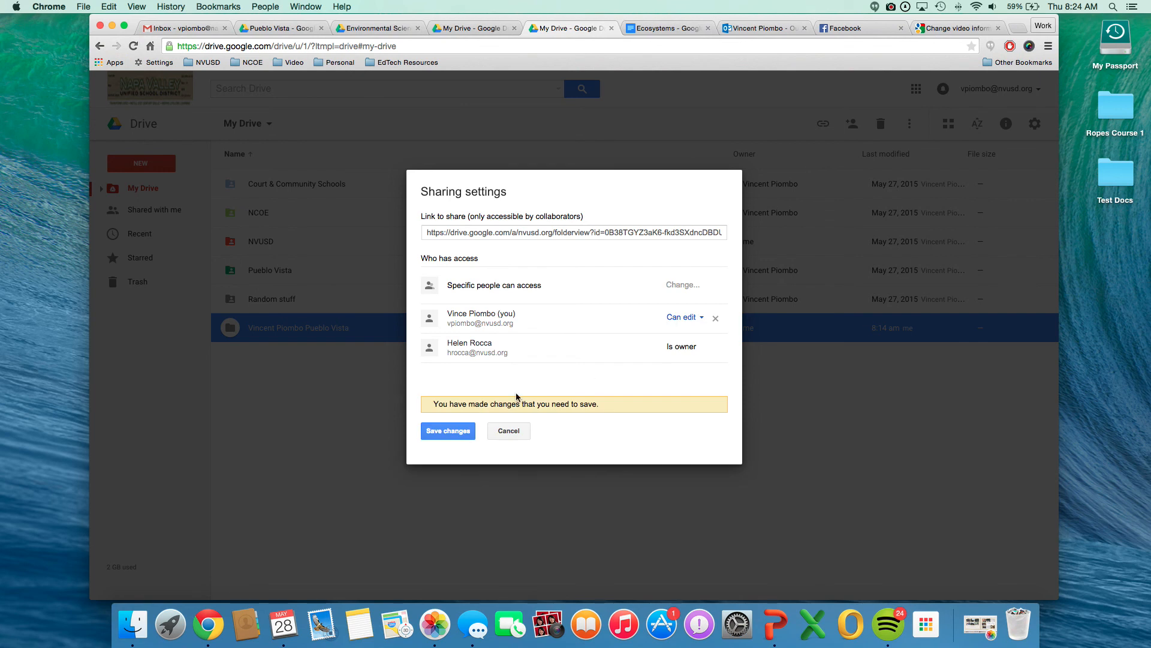
left_click(449, 435)
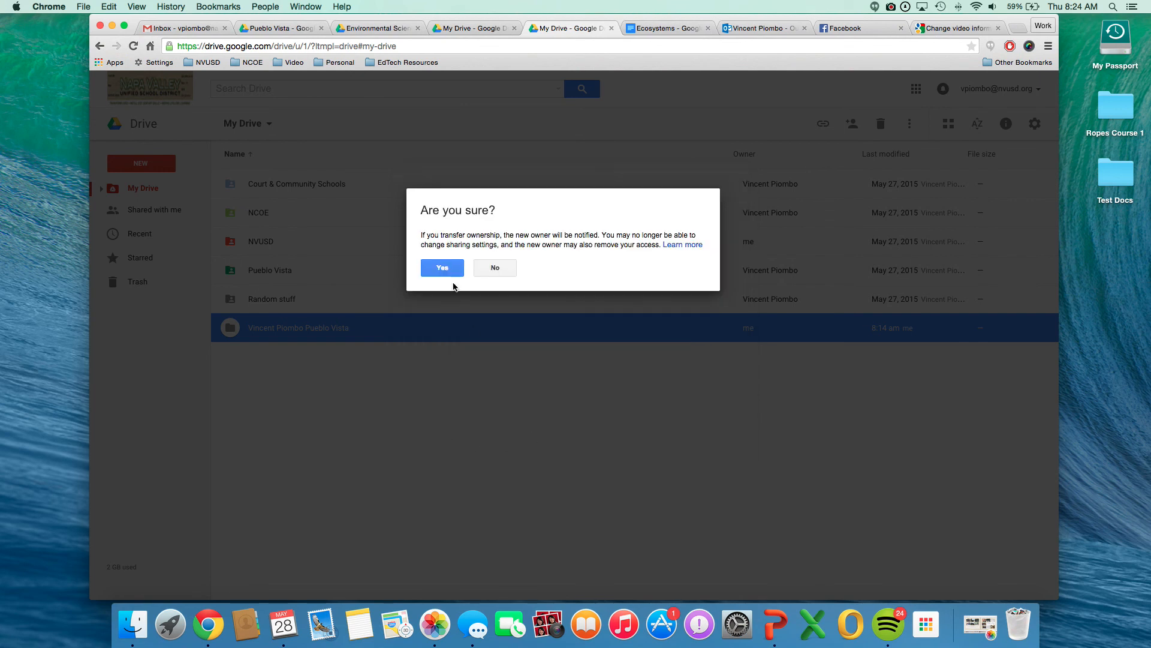
left_click(455, 269)
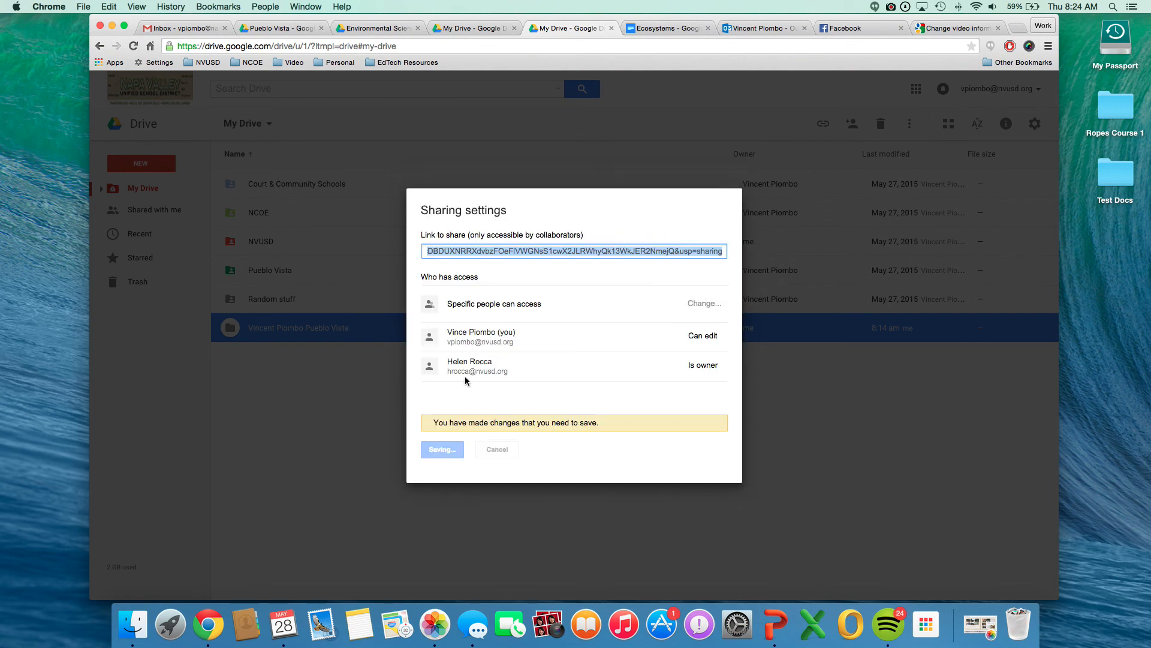
left_click(451, 501)
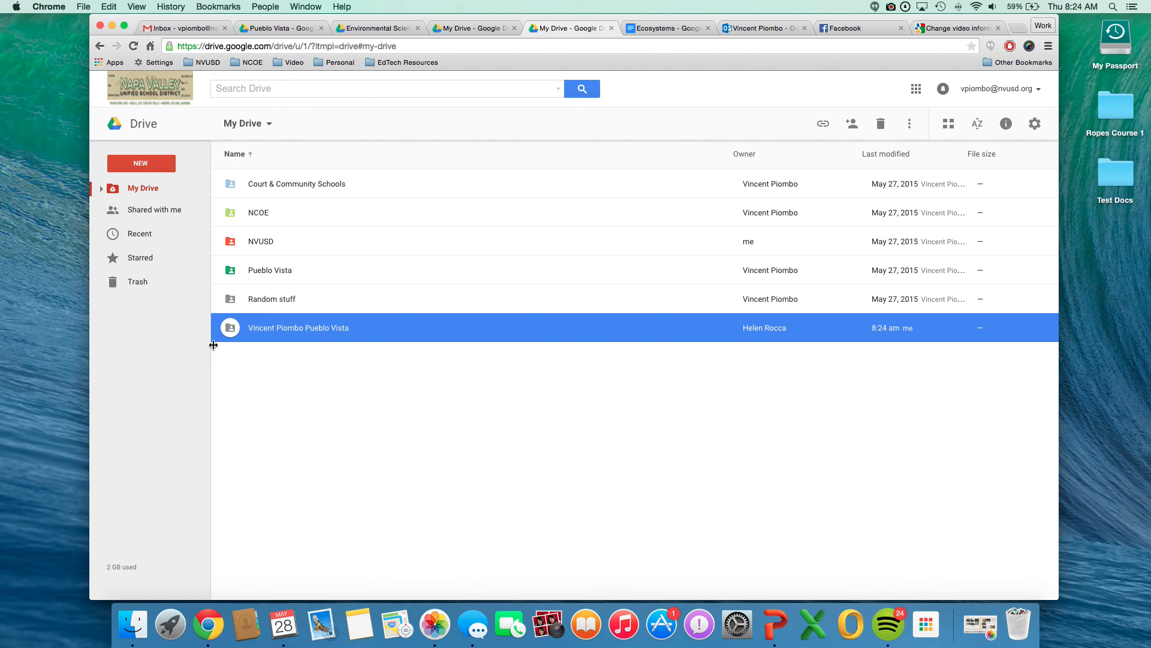
left_click(272, 370)
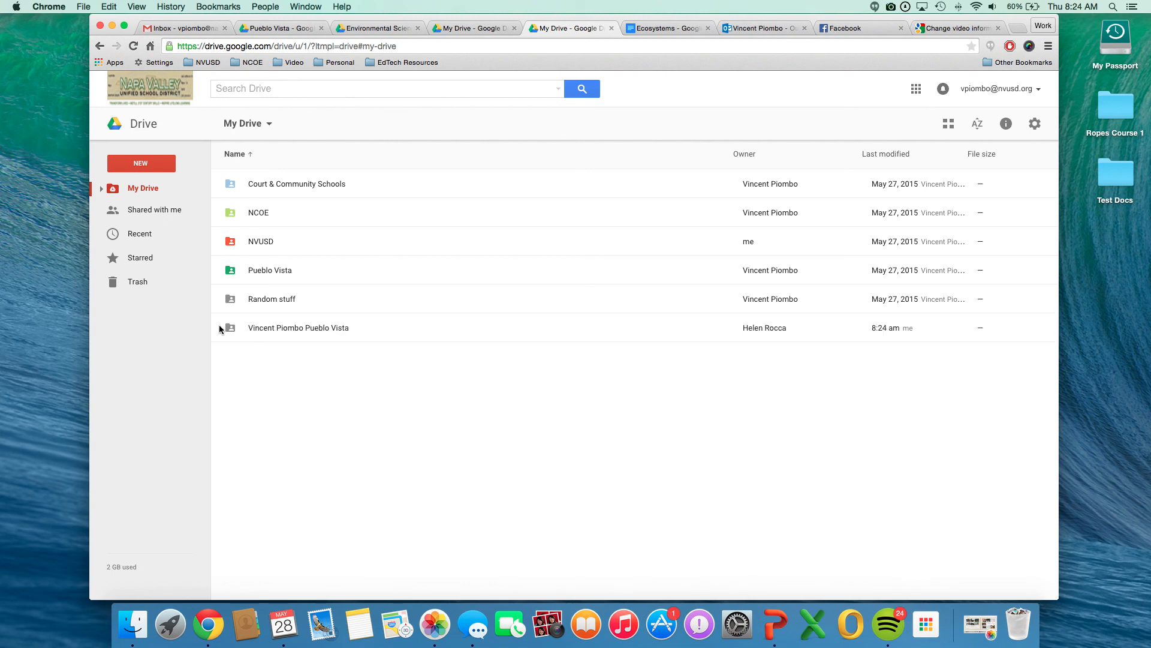
Check the owners inside the transferred folder, its Environmental Science Units subfolder and Photos, and return to the folder in My Drive.
double_click(271, 327)
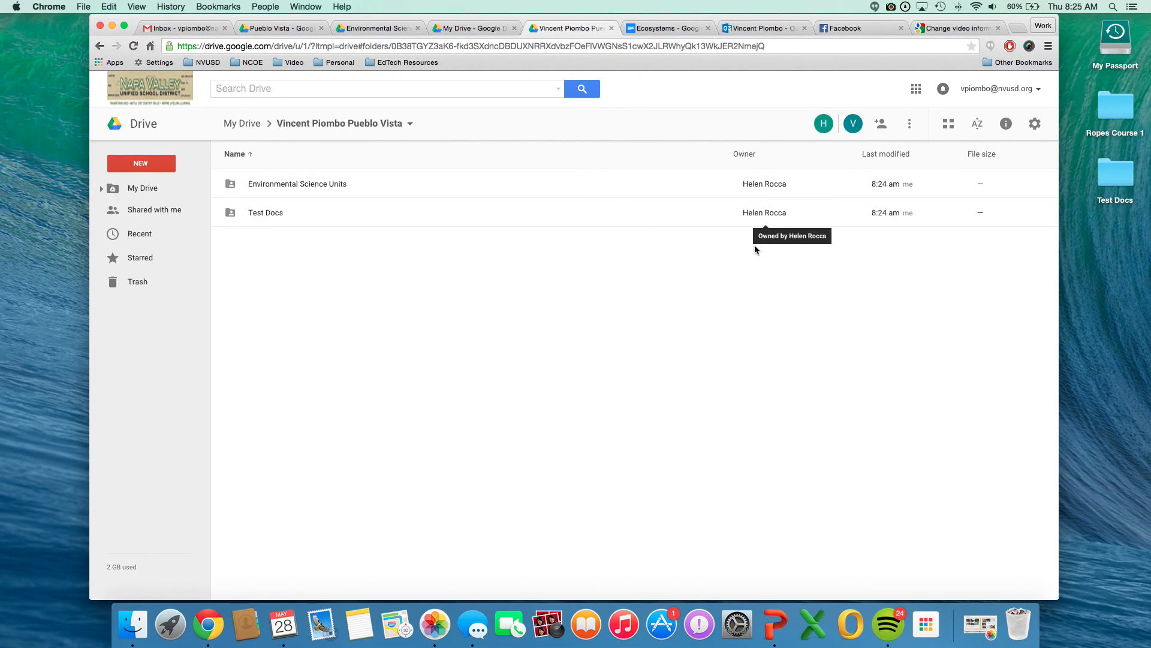
double_click(279, 185)
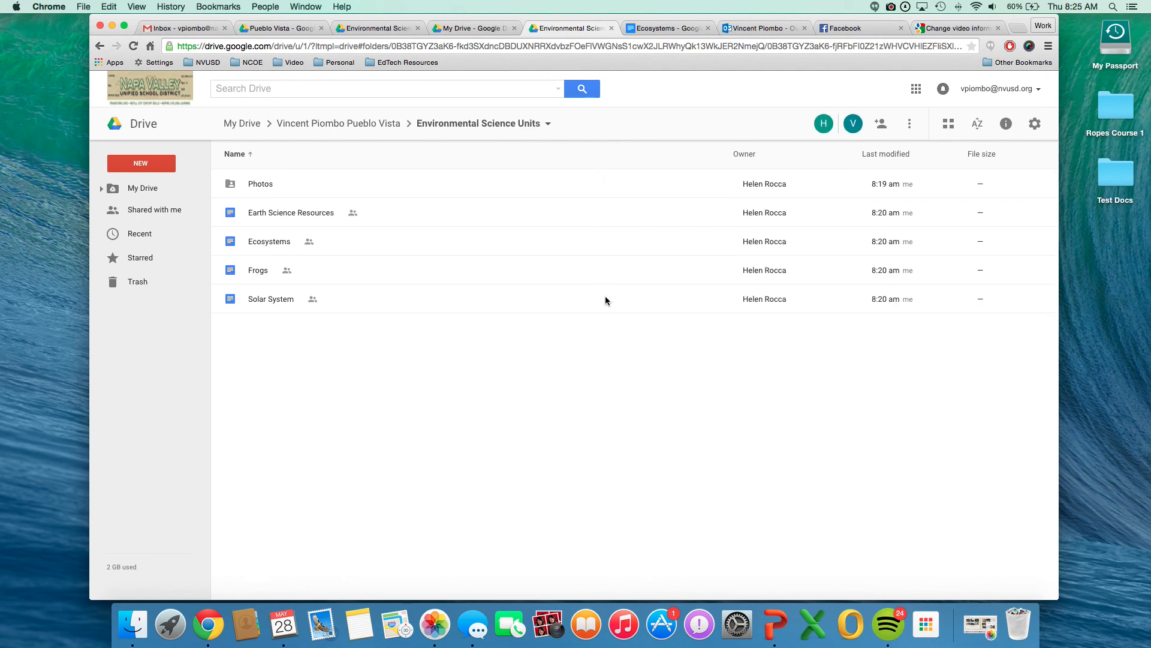
double_click(262, 184)
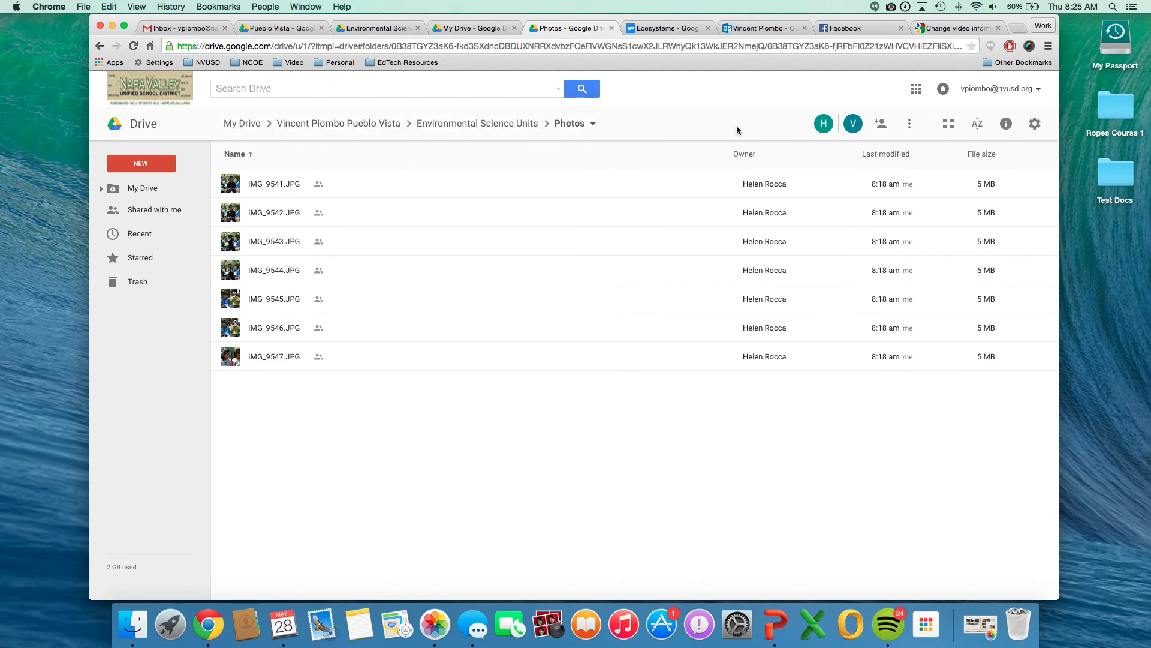
left_click(489, 124)
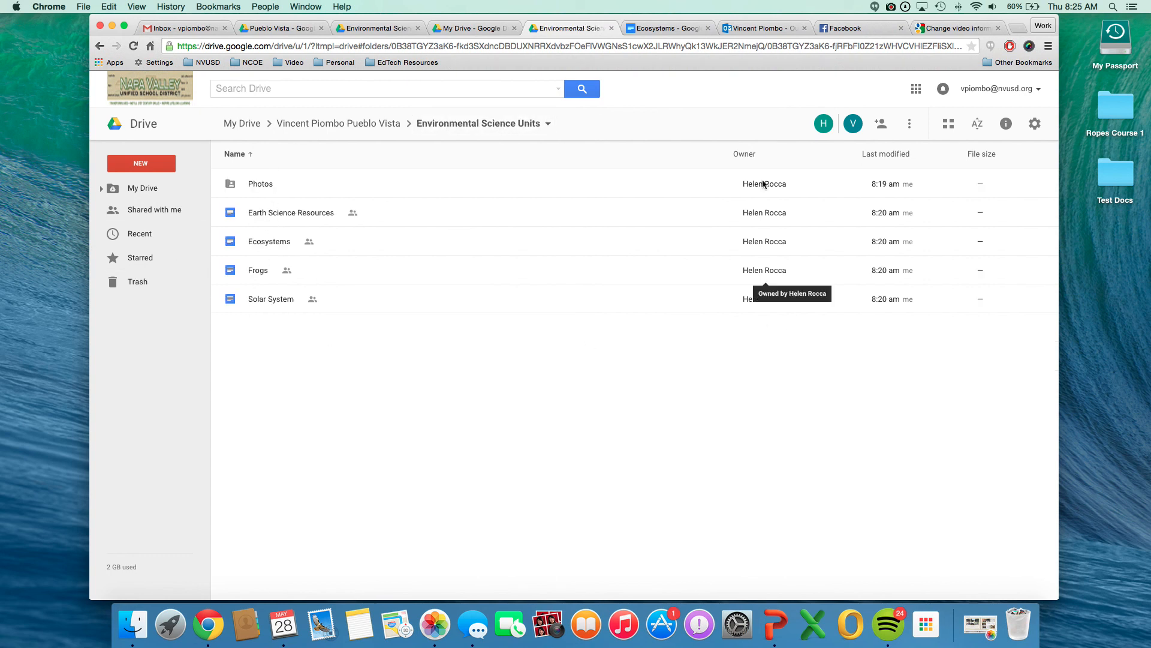
left_click(363, 122)
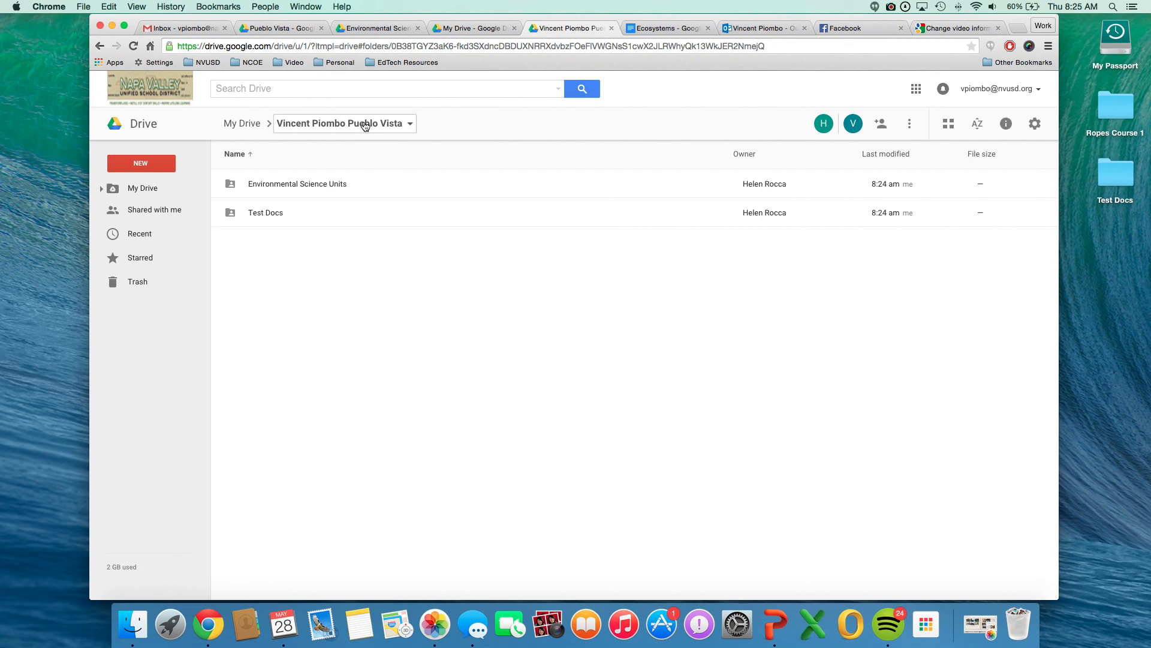
left_click(241, 122)
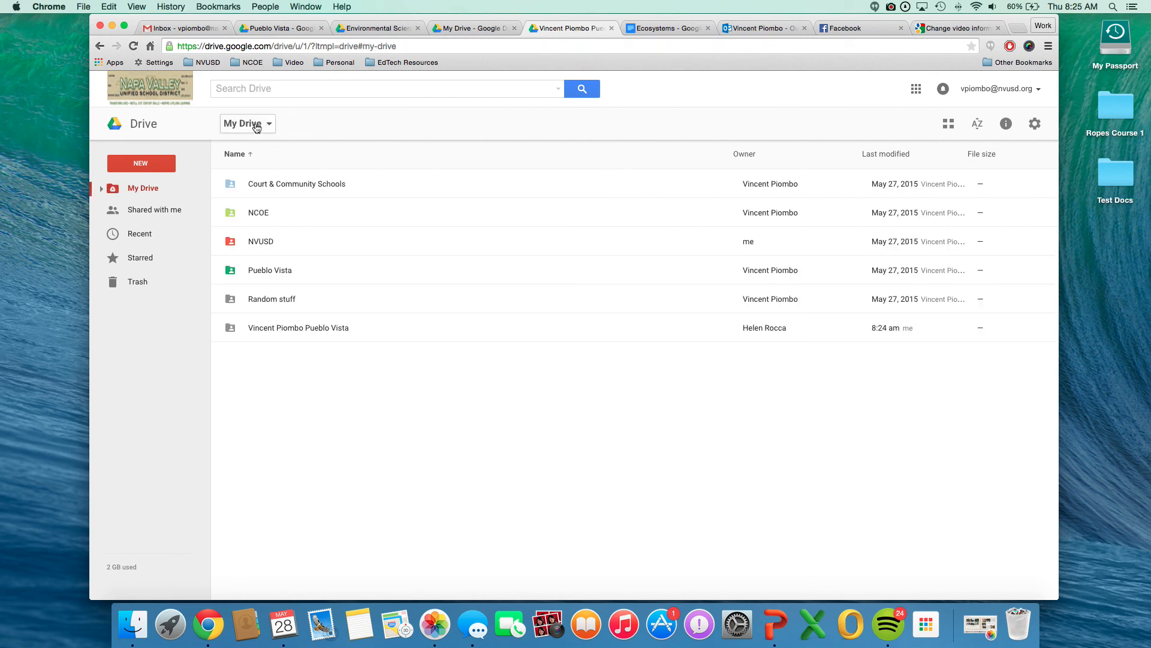
left_click(435, 341)
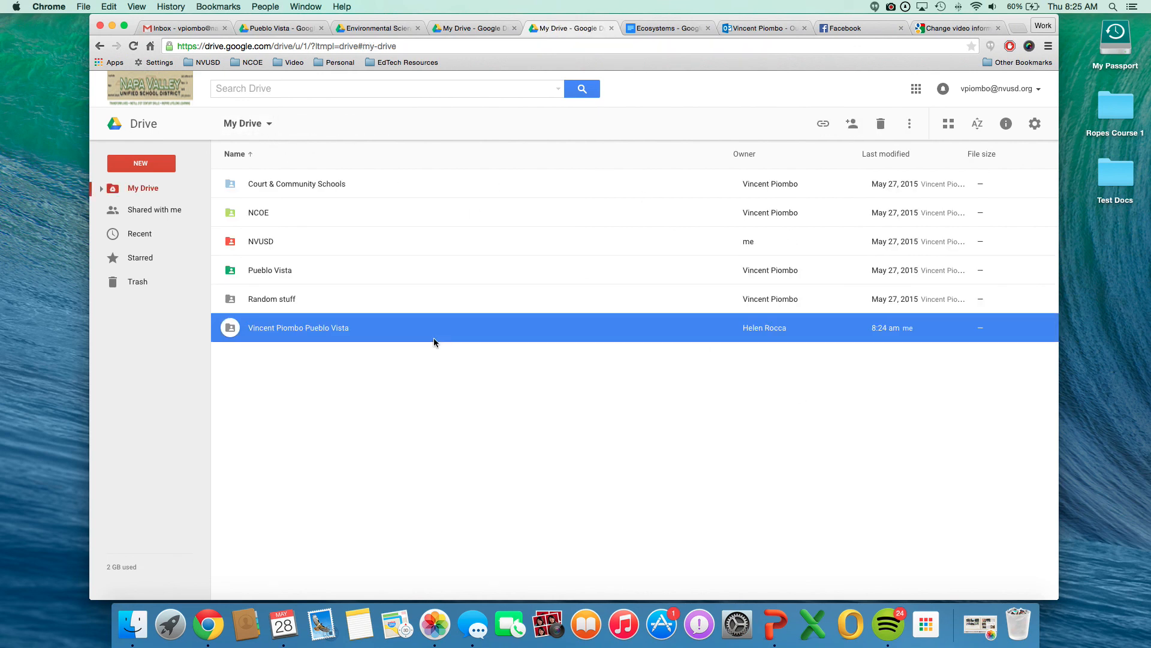